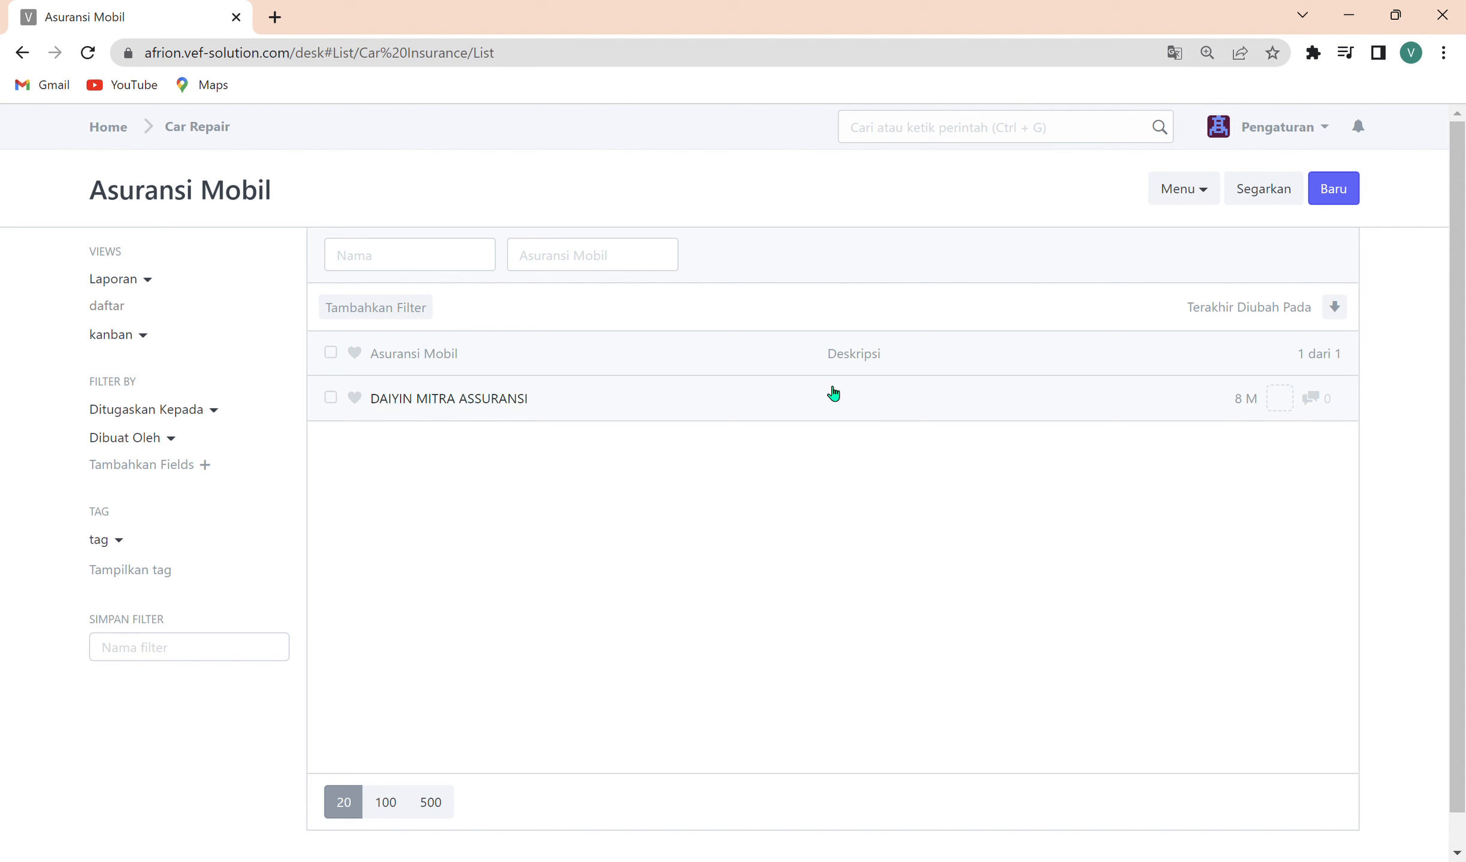
# Create and save a new Asuransi Mobil record named ACA INSSURANCE, and reopen the Asuransi Mobil list from the Car Repair module.
pyautogui.click(1317, 203)
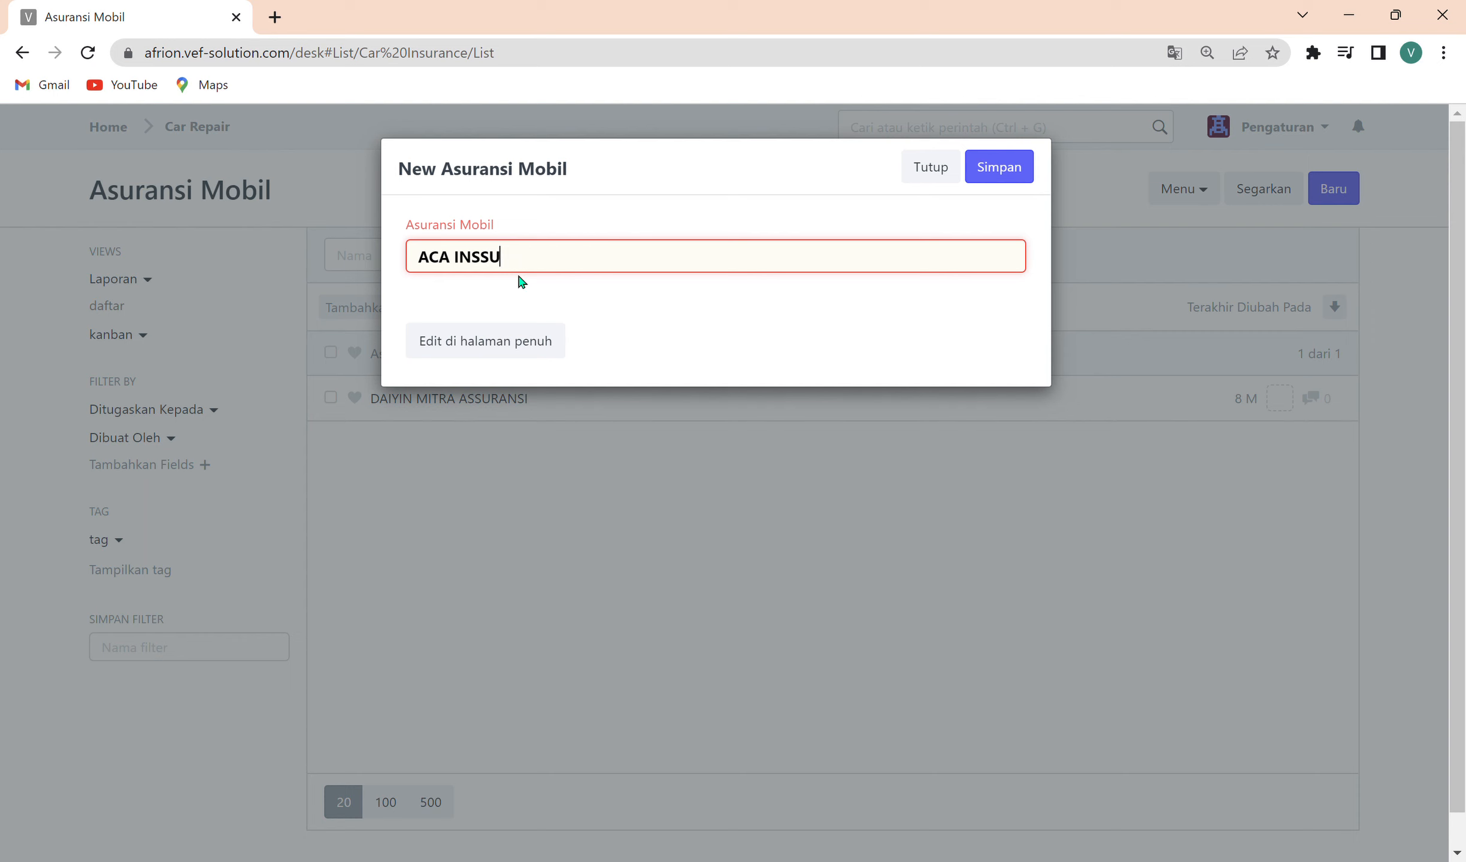
pyautogui.write('RANCE')
pyautogui.click(999, 177)
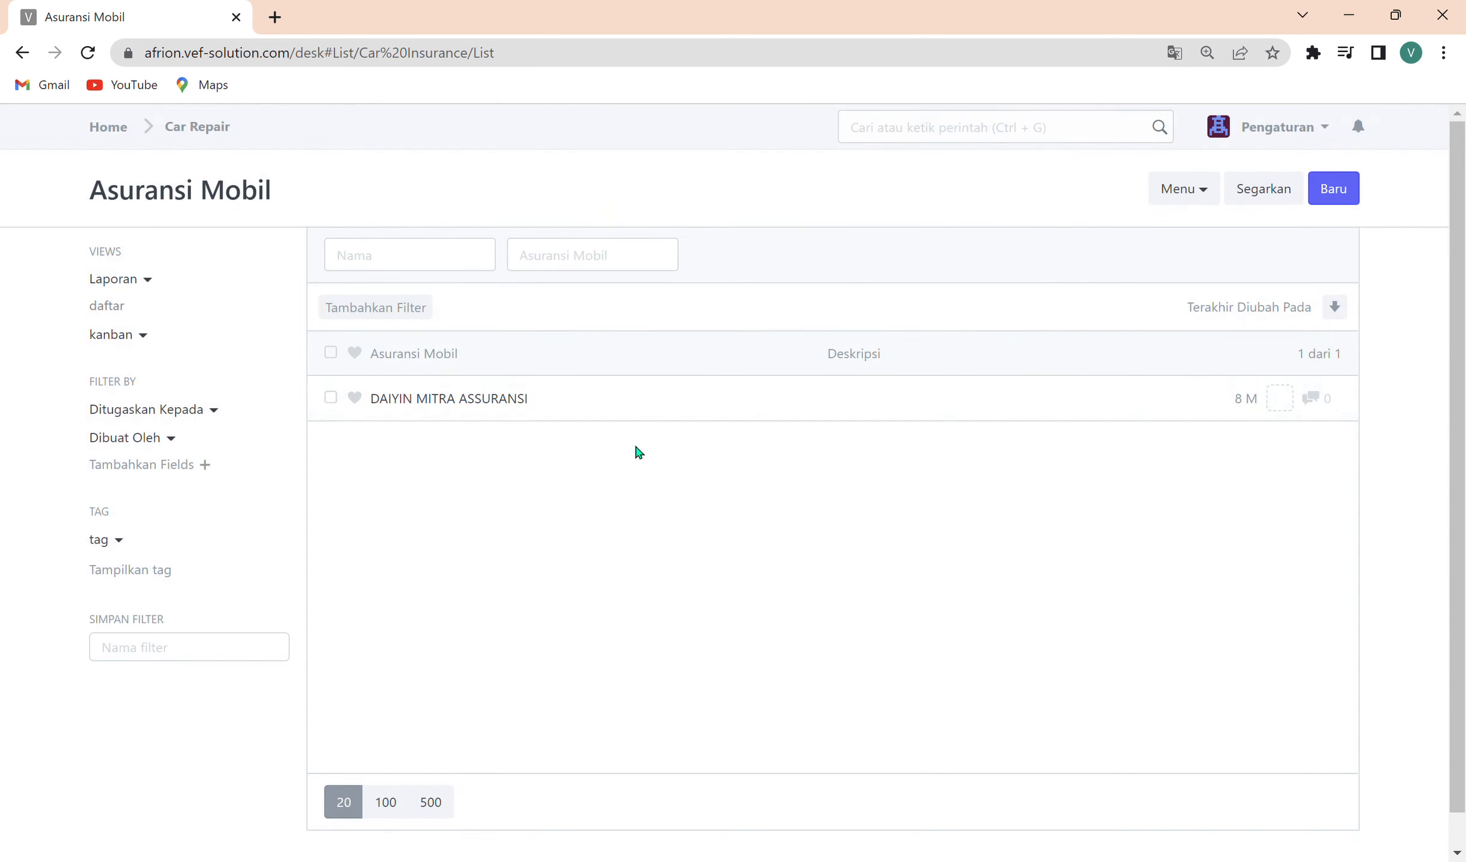
pyautogui.click(206, 132)
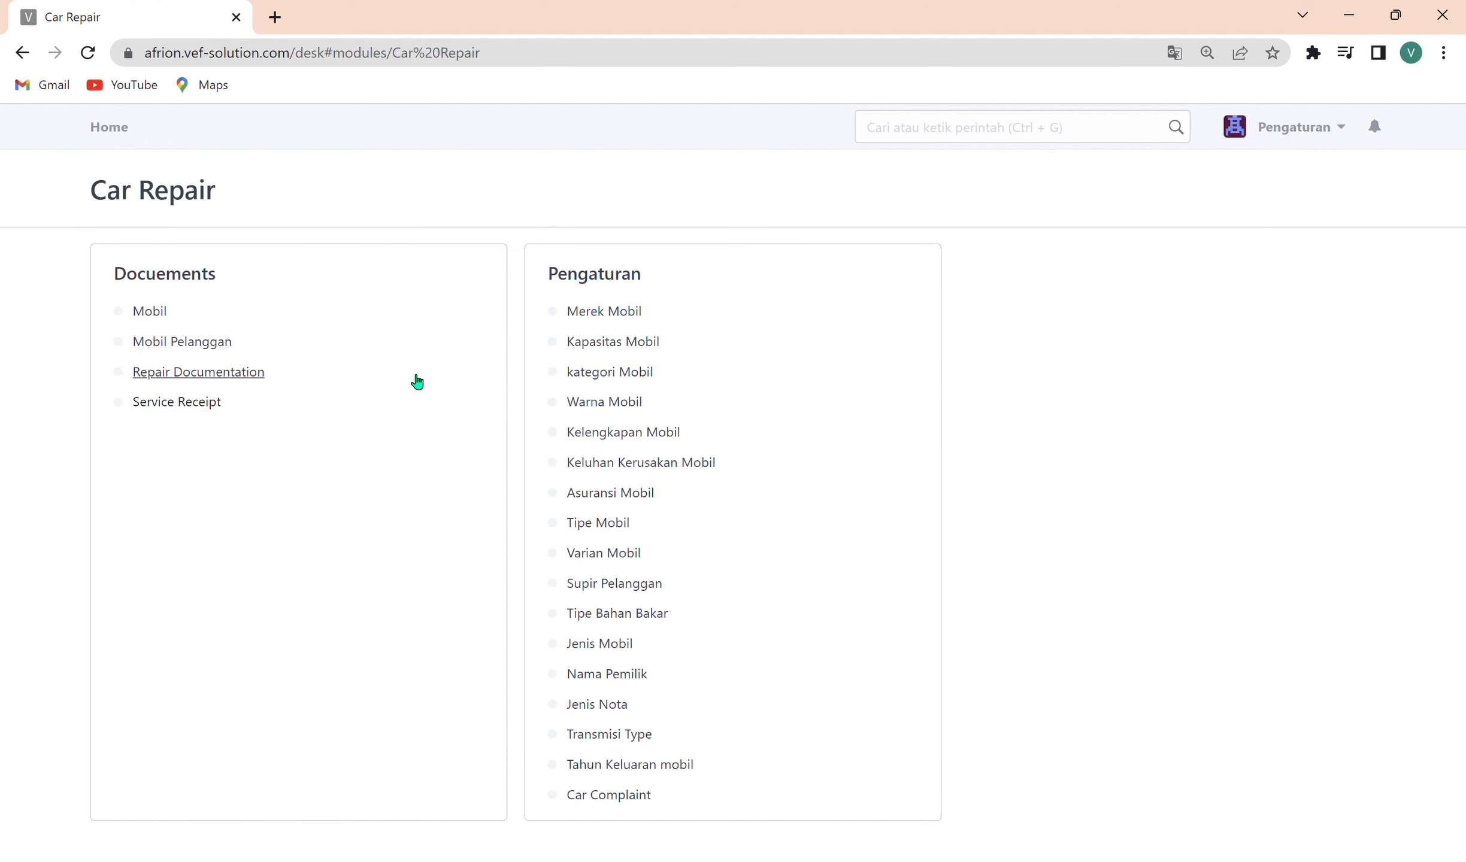
pyautogui.click(621, 498)
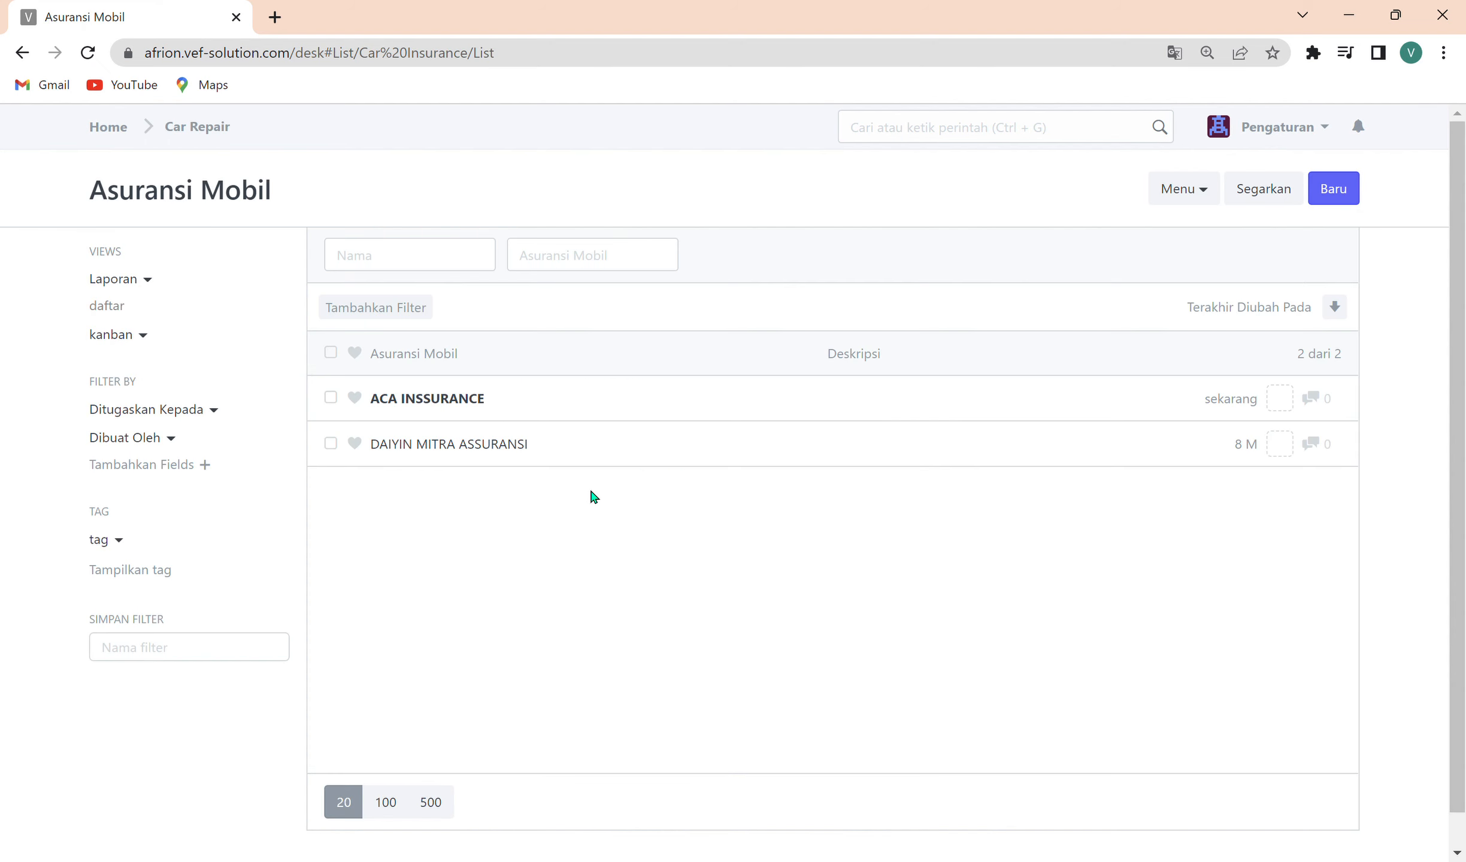
# Open the Tipe Mobil list from the Car Repair module, filter it by the name KIJANG, and clear the filter.
pyautogui.click(224, 145)
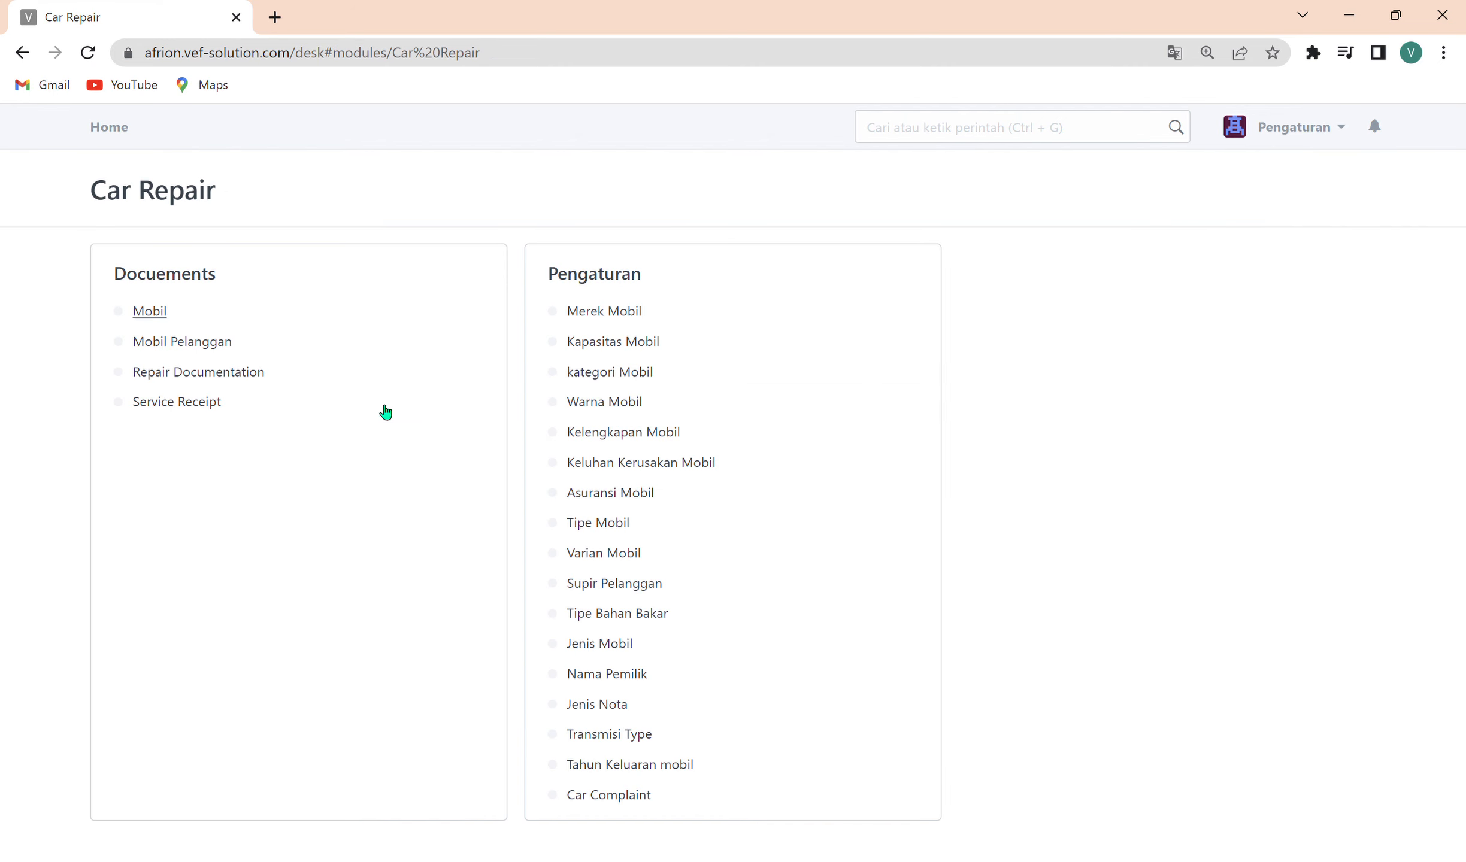
pyautogui.click(609, 529)
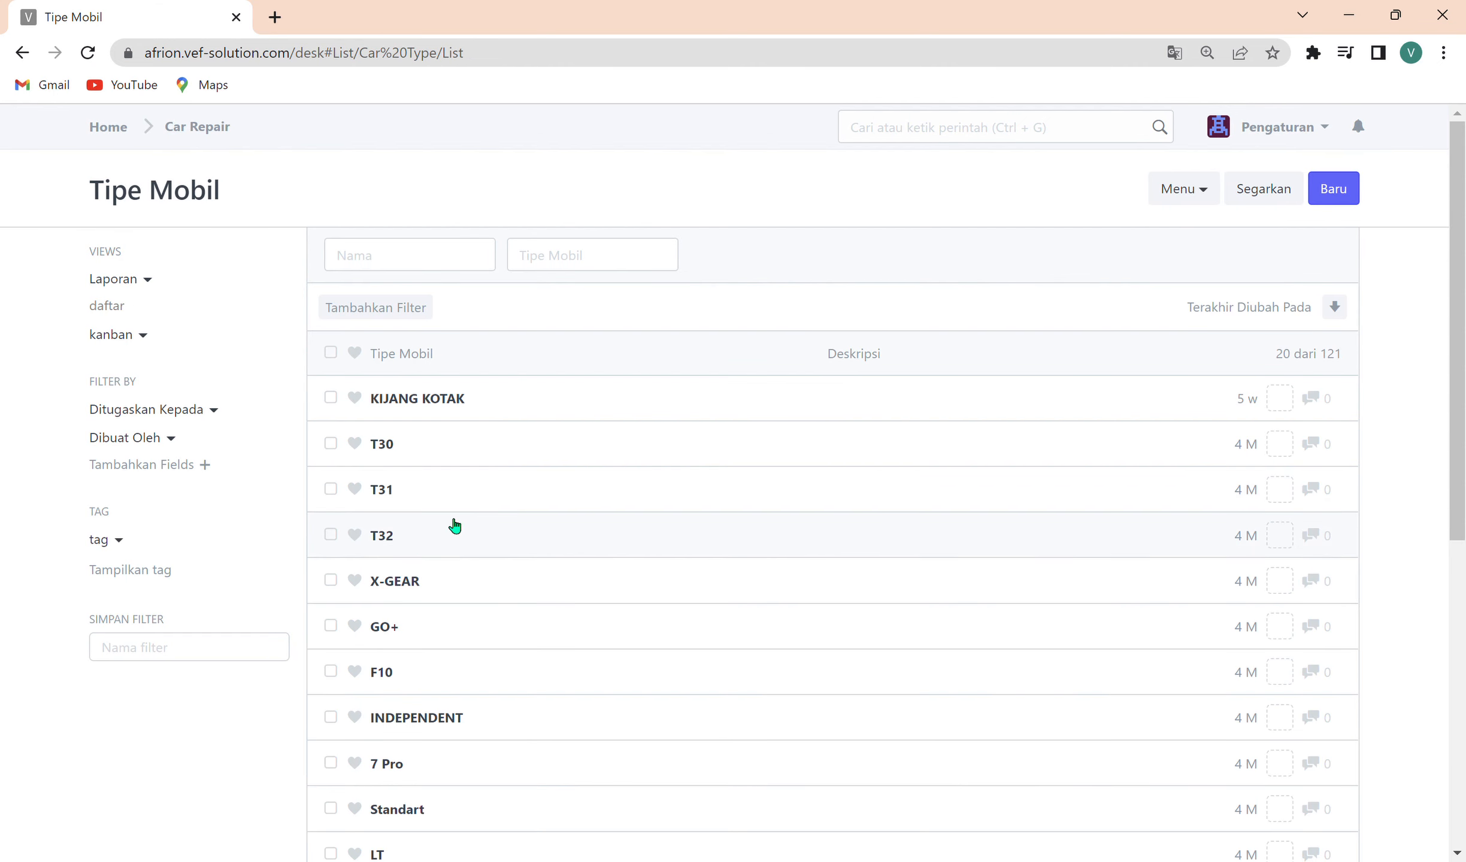
pyautogui.scroll(-3, 478, 582)
pyautogui.scroll(3, 455, 572)
pyautogui.click(440, 279)
pyautogui.write('KIJAN')
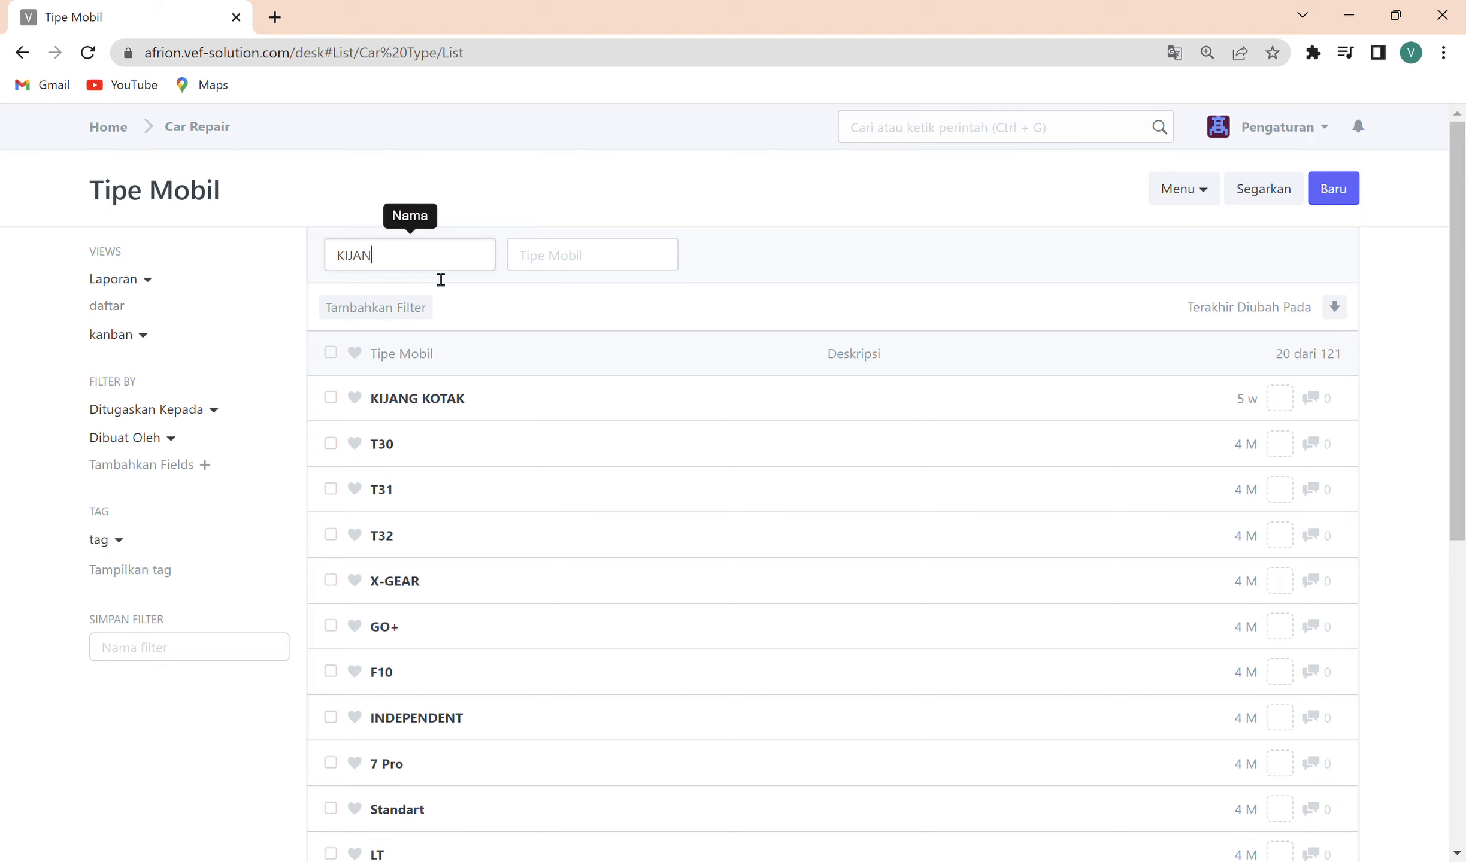
pyautogui.write('G')
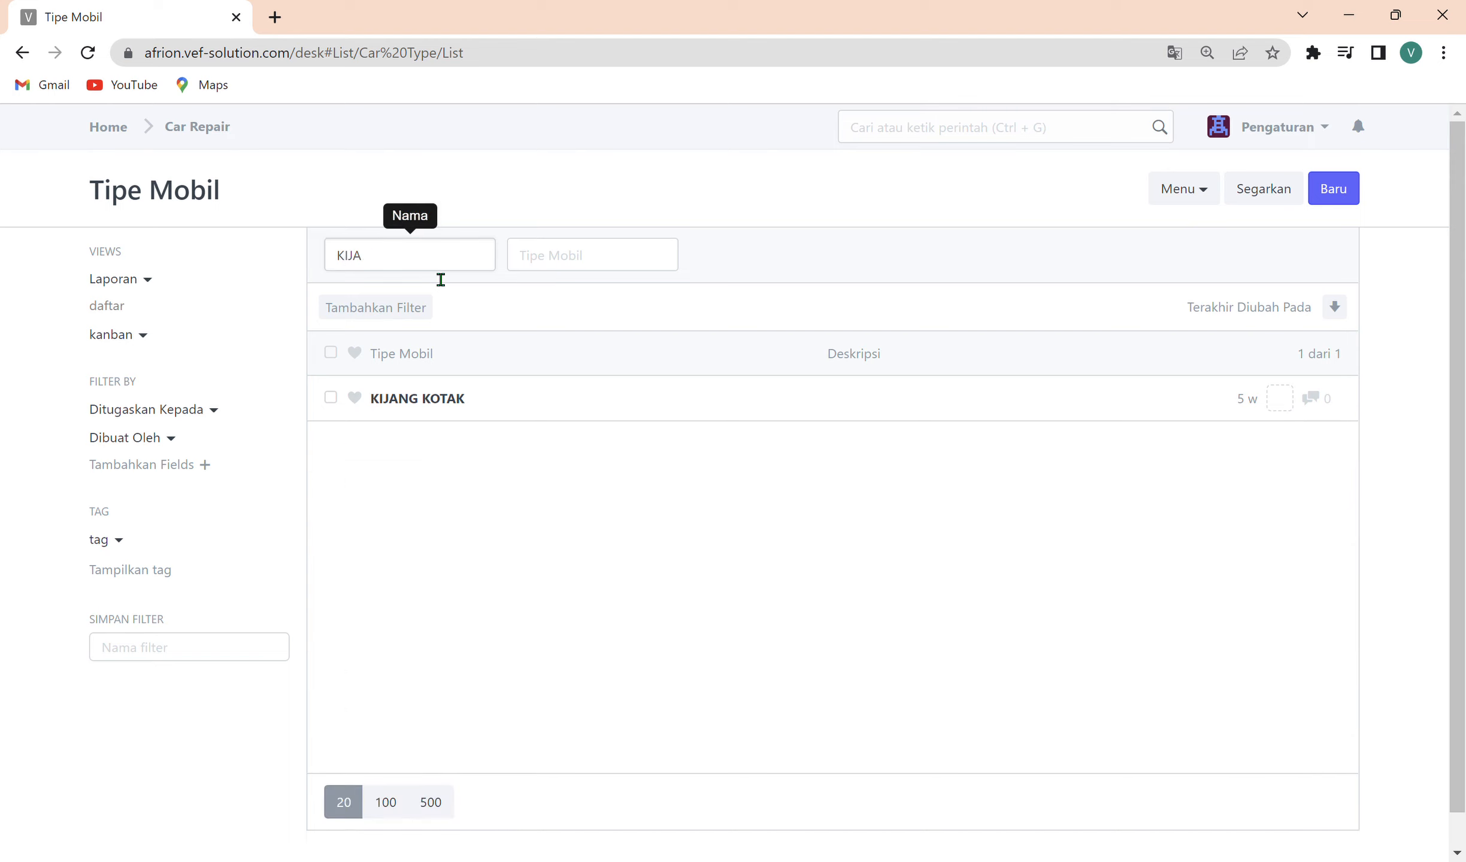
pyautogui.press('BackSpace')
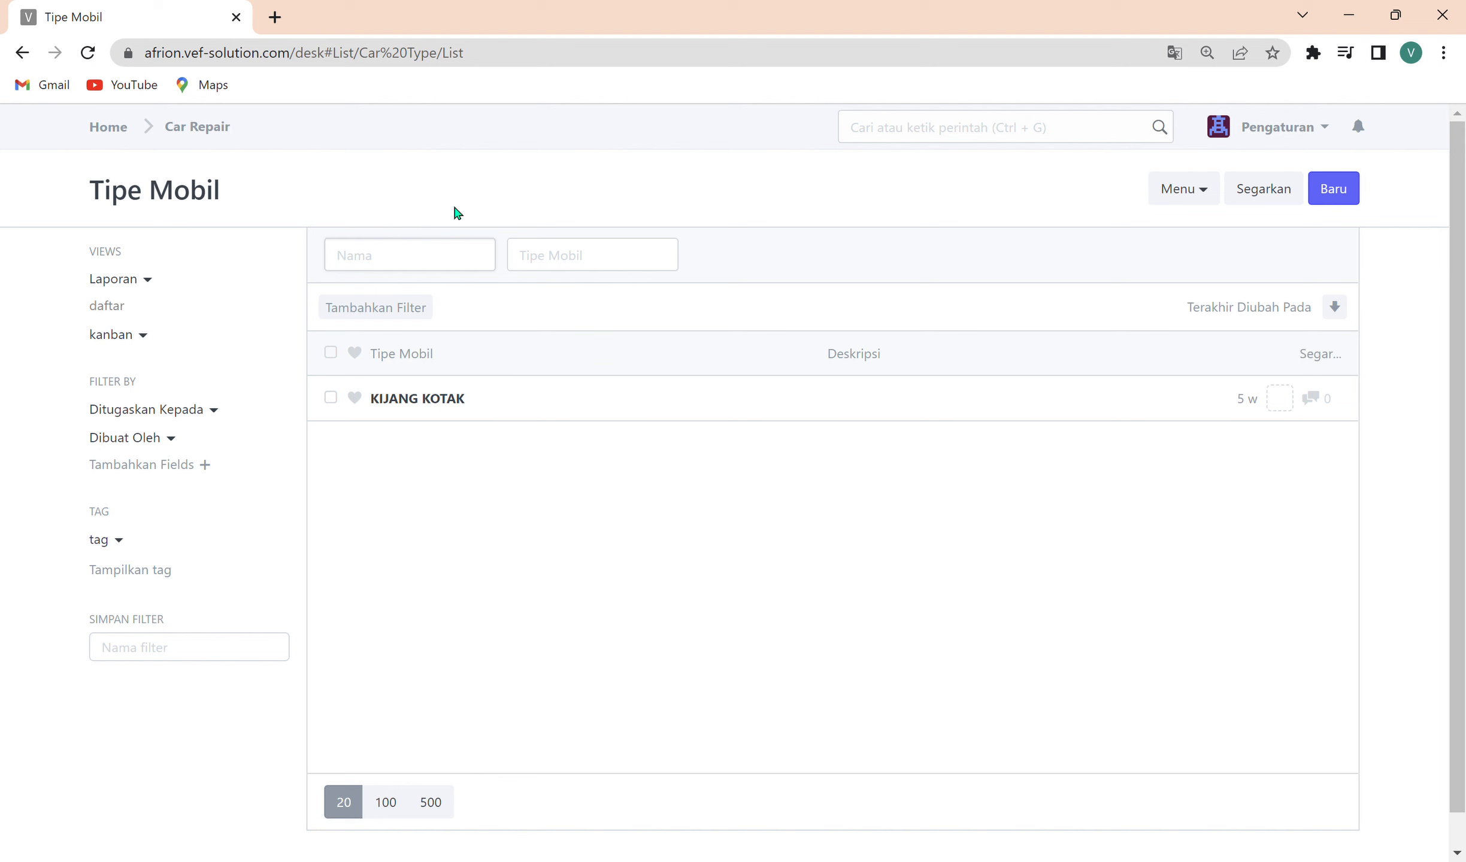
# Show 100 entries per page in the Tipe Mobil list and look through the existing car types.
pyautogui.scroll(-9, 509, 481)
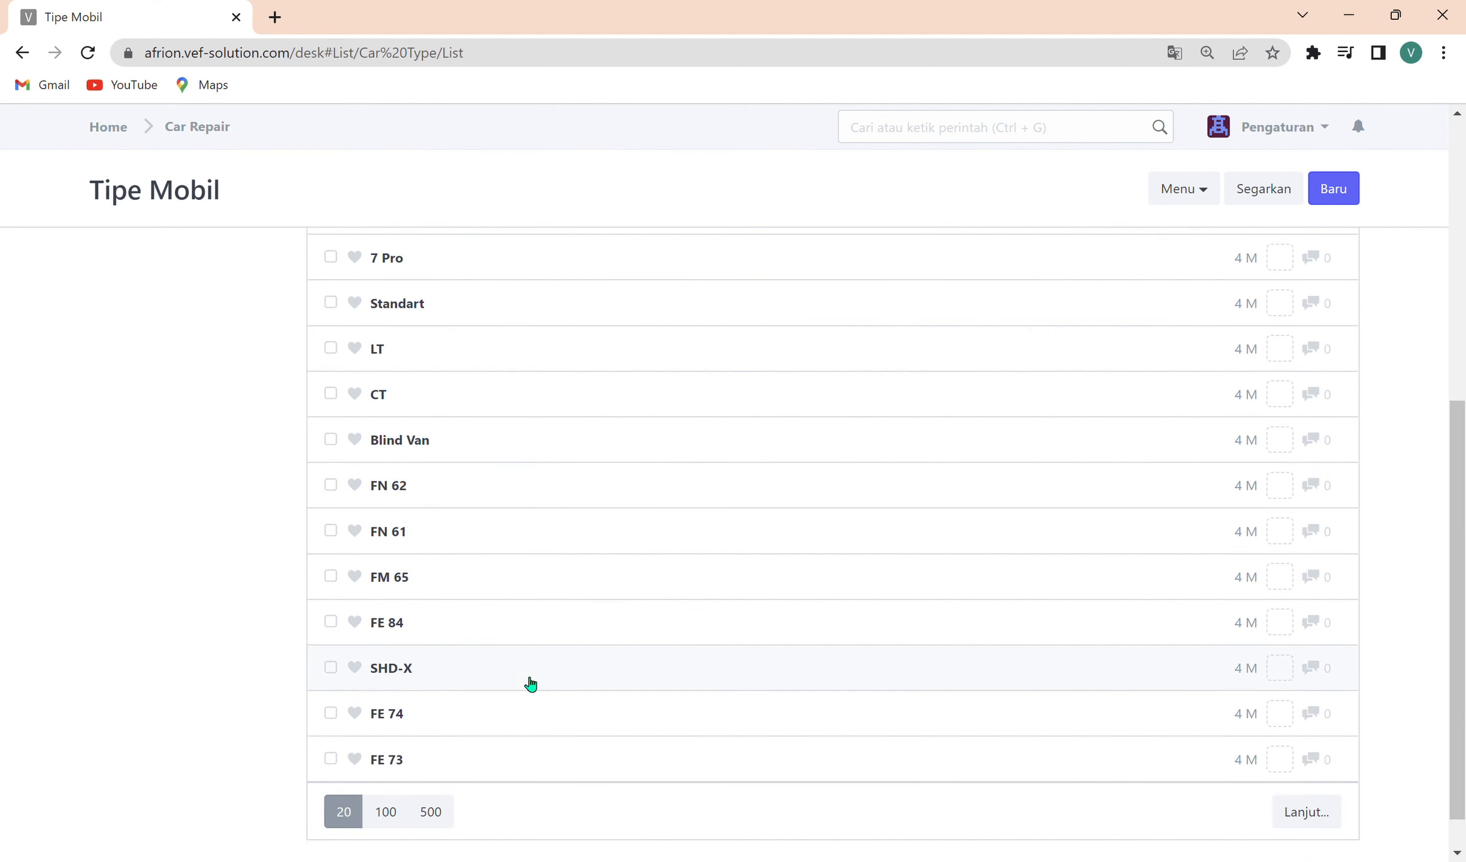
pyautogui.click(400, 771)
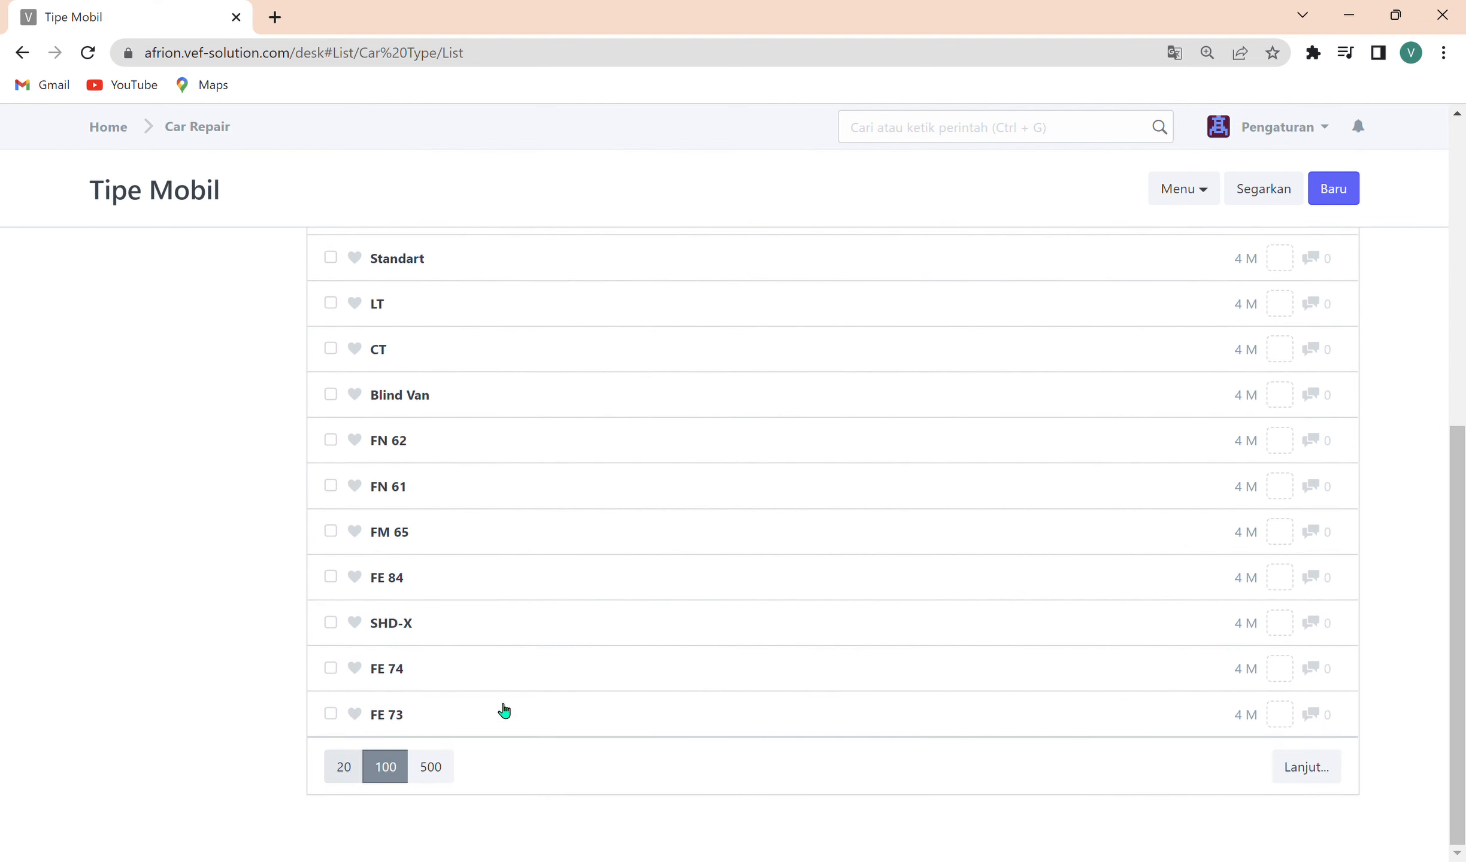
pyautogui.scroll(-10, 534, 657)
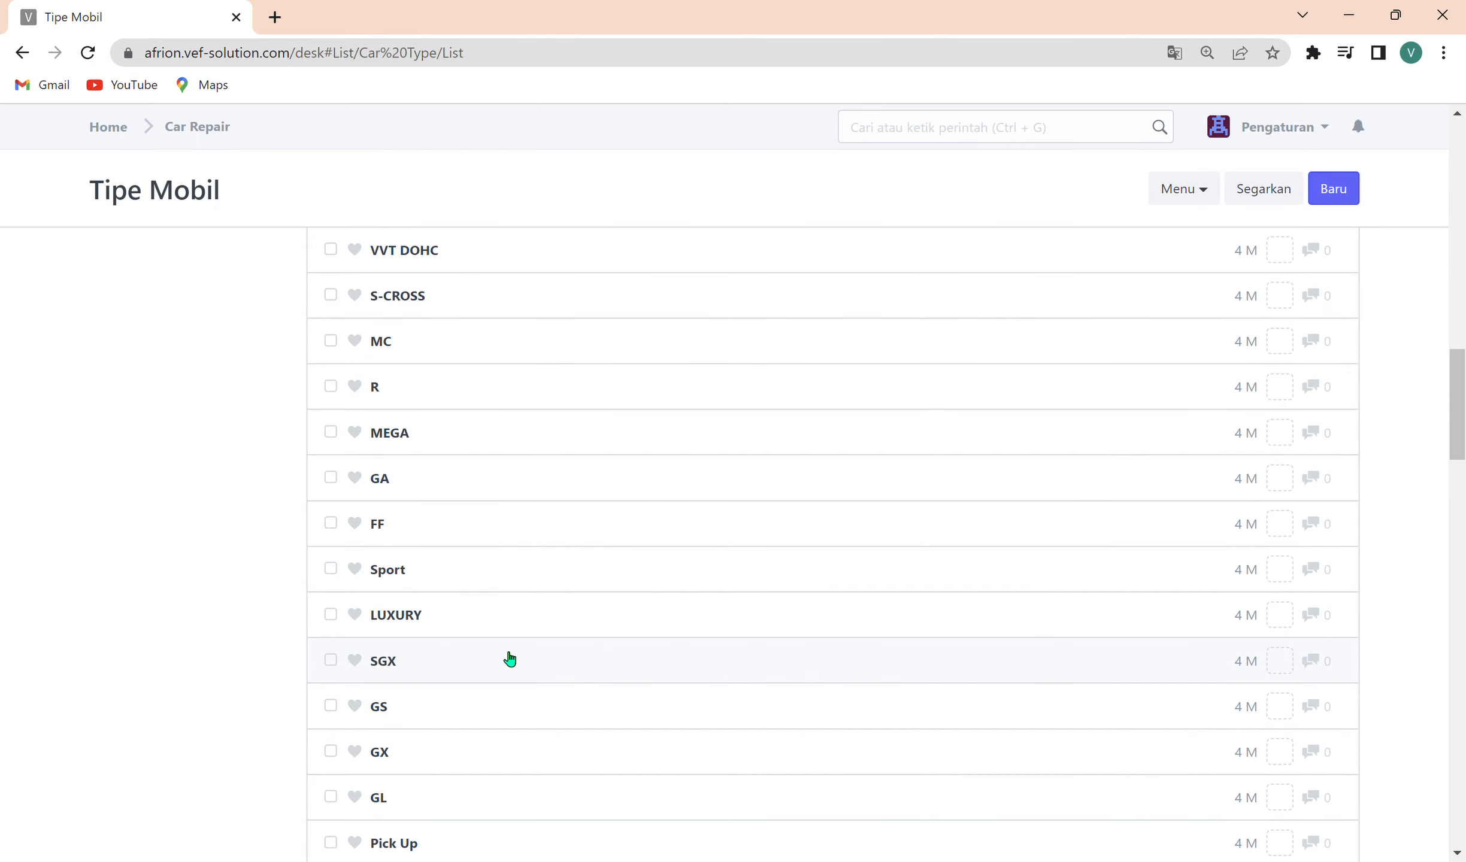
pyautogui.scroll(4, 455, 663)
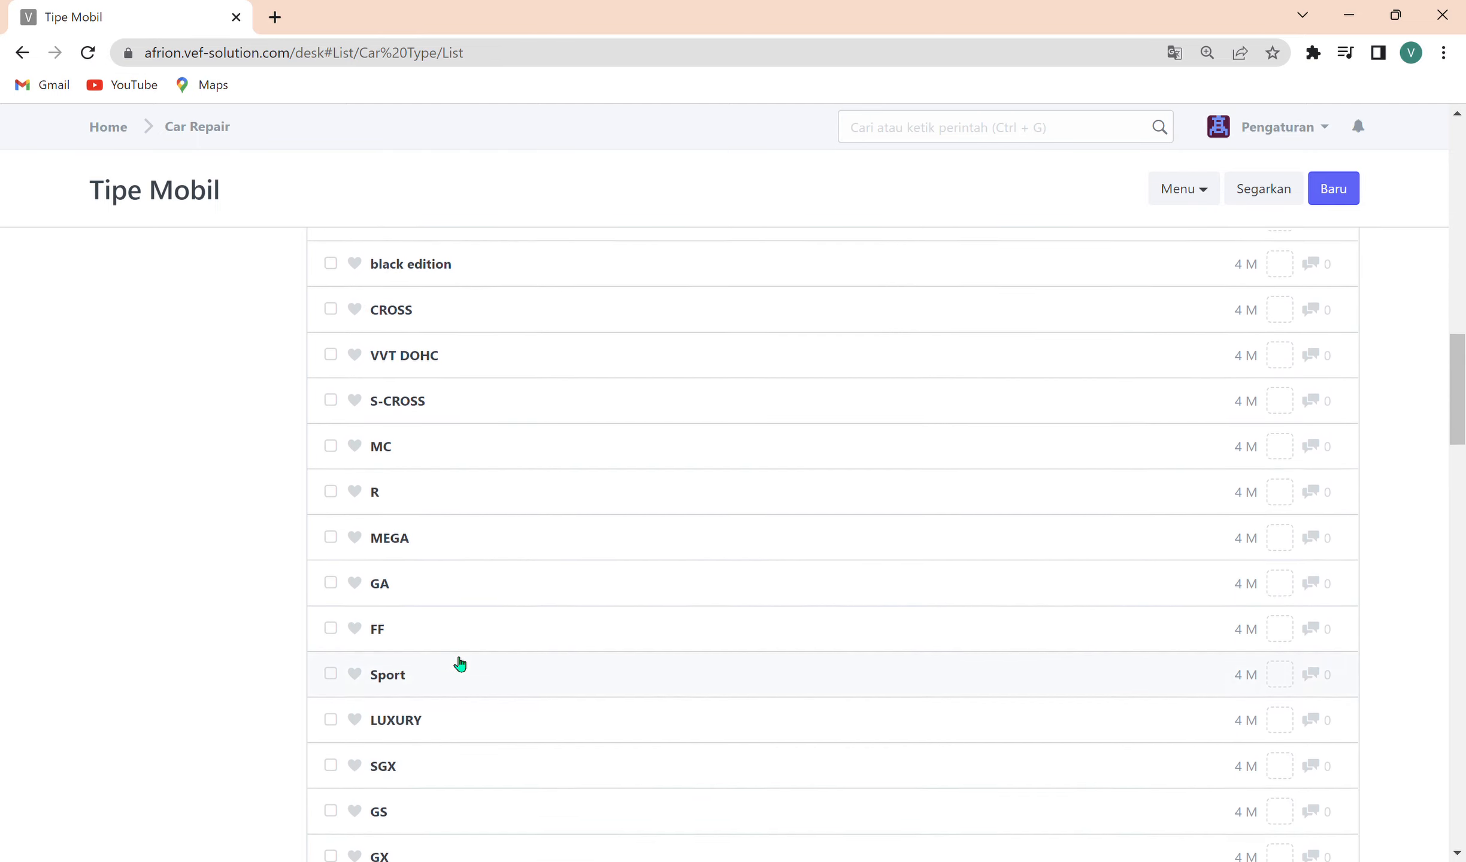
pyautogui.scroll(15, 474, 666)
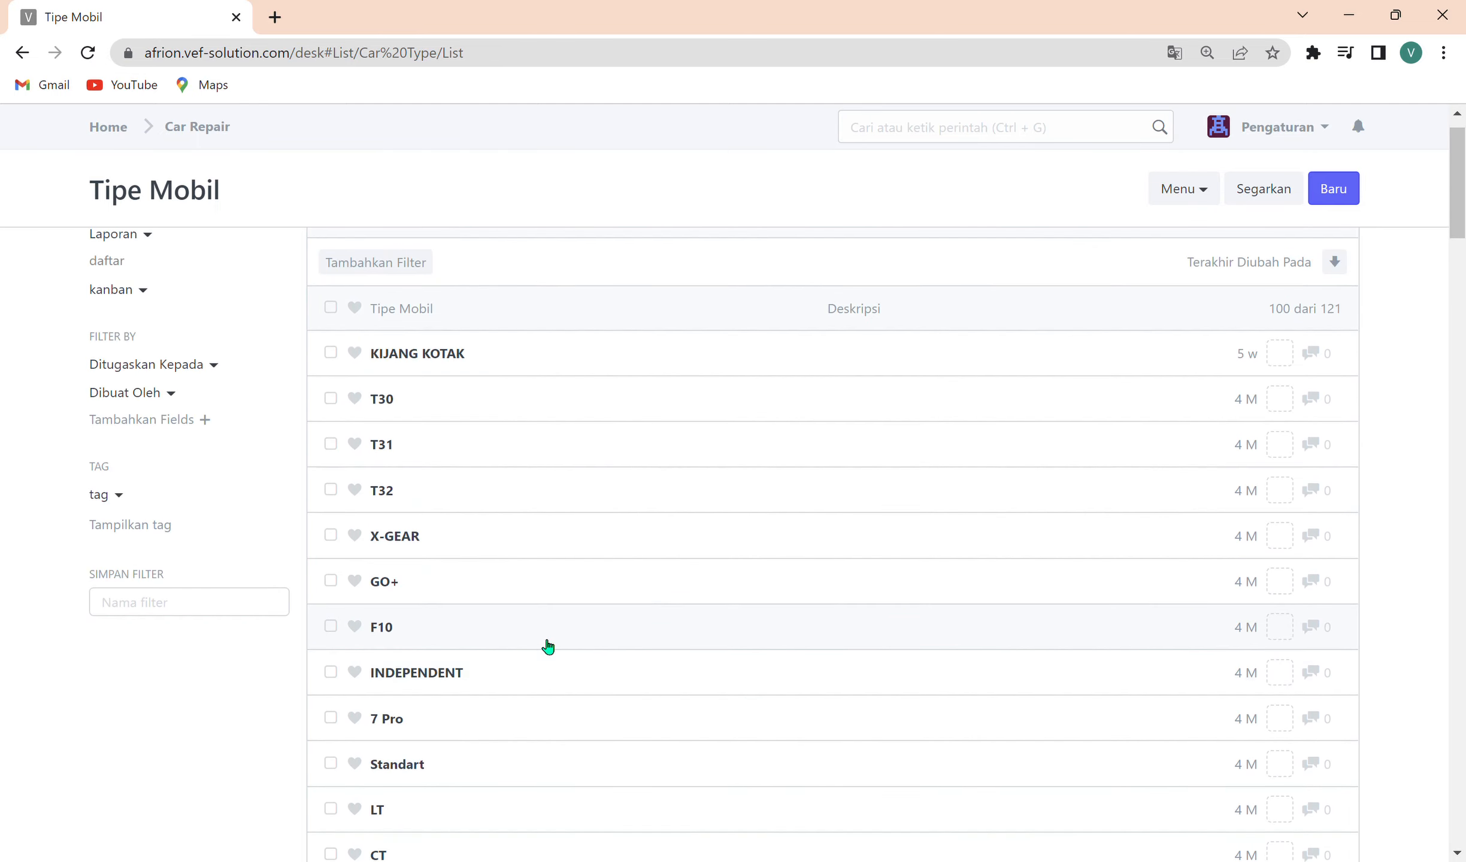
# Create and save a new Tipe Mobil record named VVT, and refresh the list.
pyautogui.click(1335, 188)
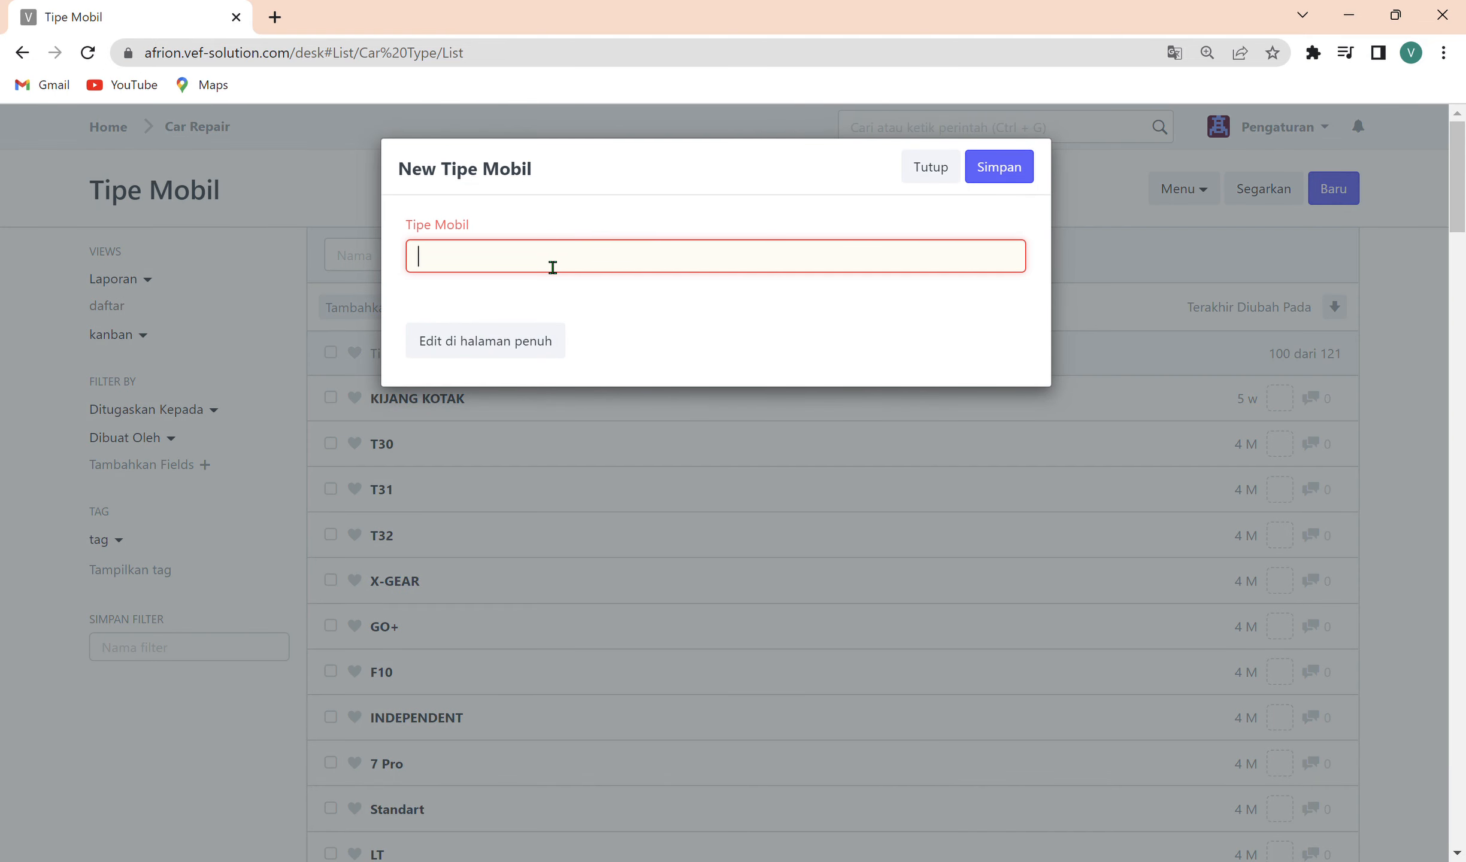
pyautogui.write('VVT')
pyautogui.click(998, 168)
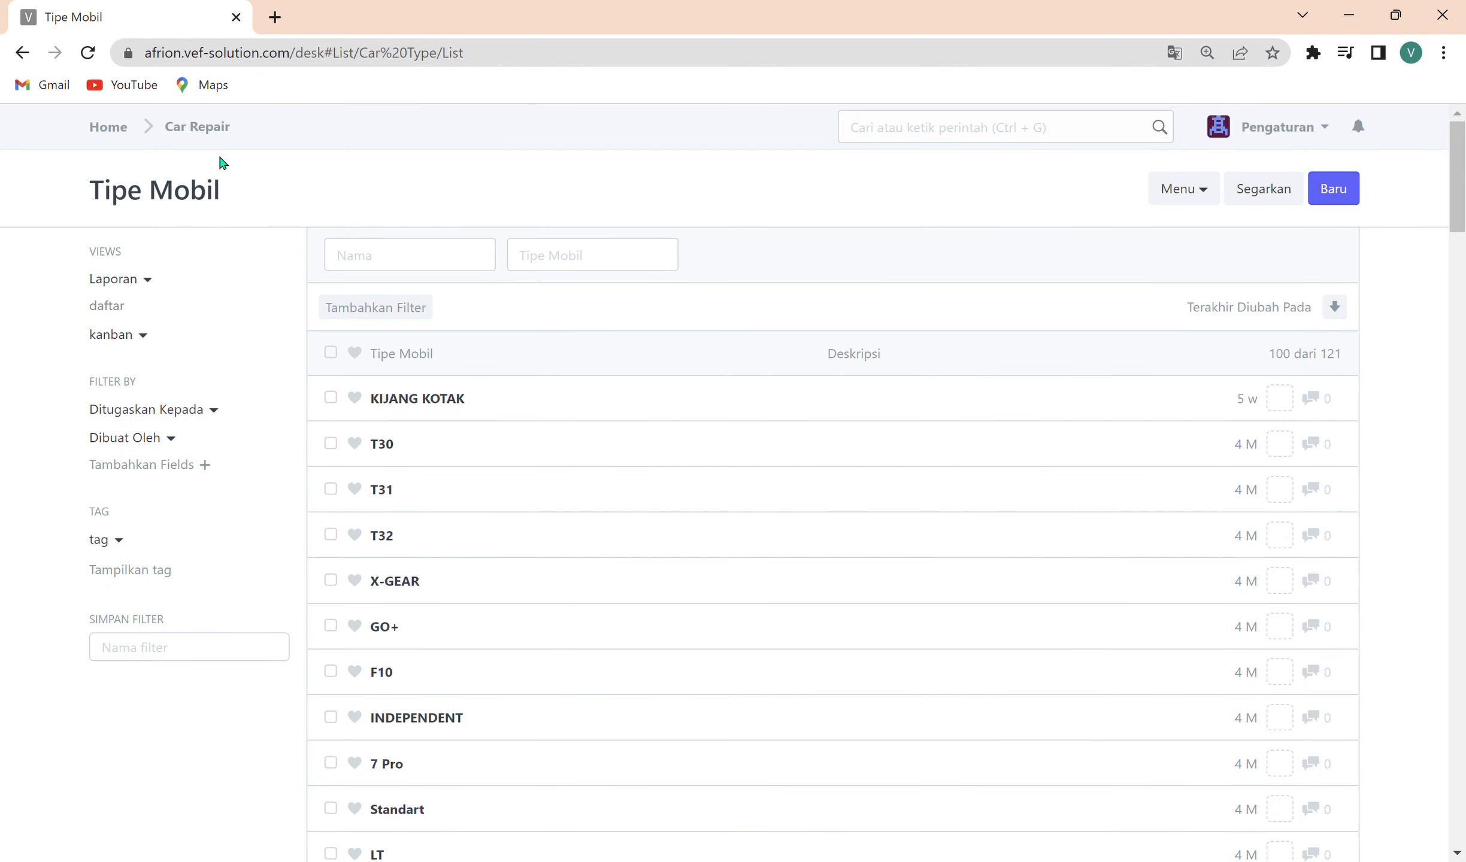
pyautogui.click(1260, 187)
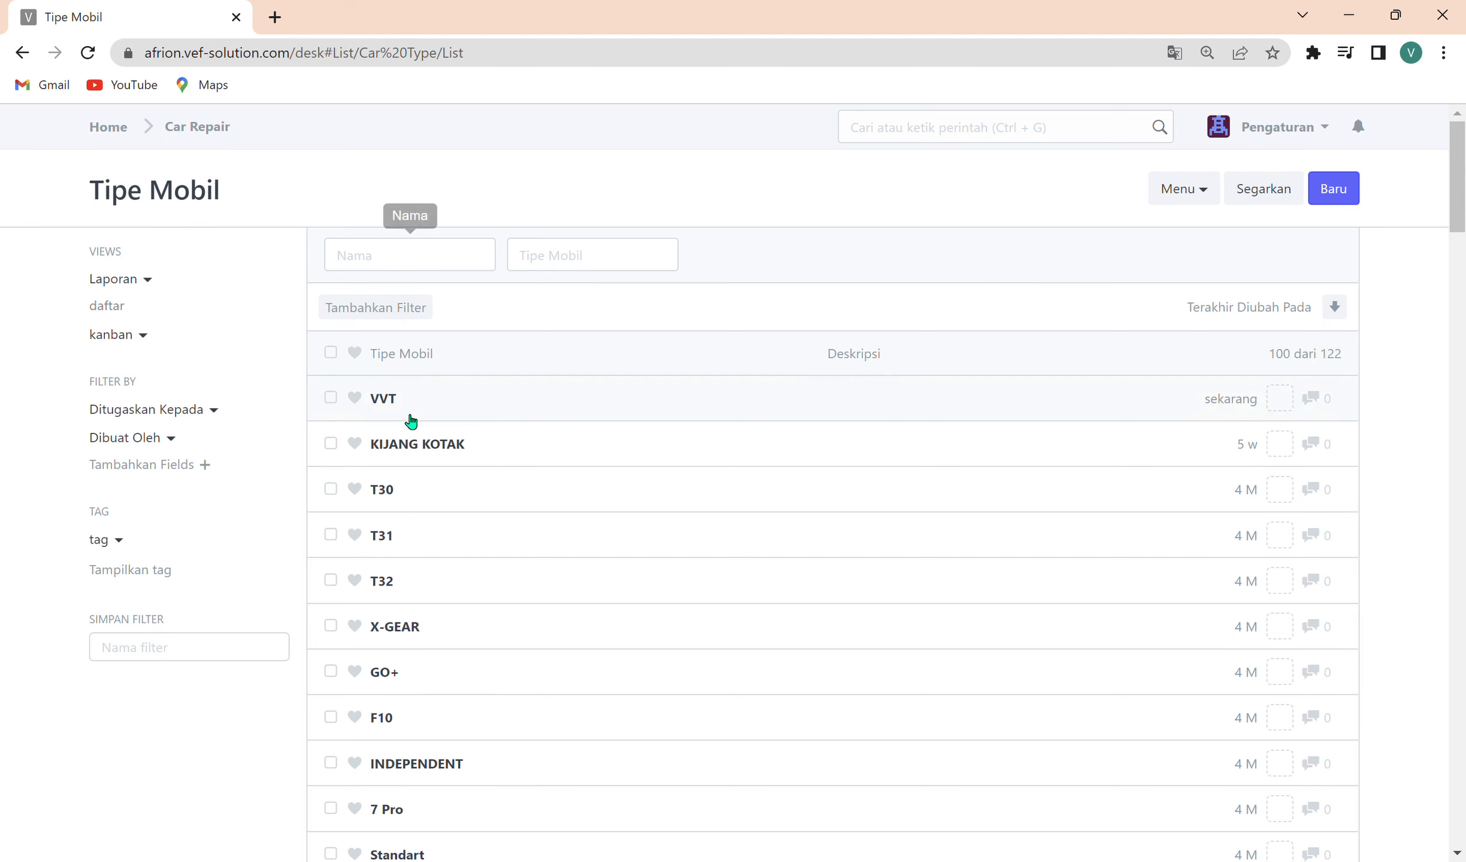
# Open the Varian Mobil list from the Car Repair module, show 100 entries per page, and look through the existing variants.
pyautogui.click(192, 130)
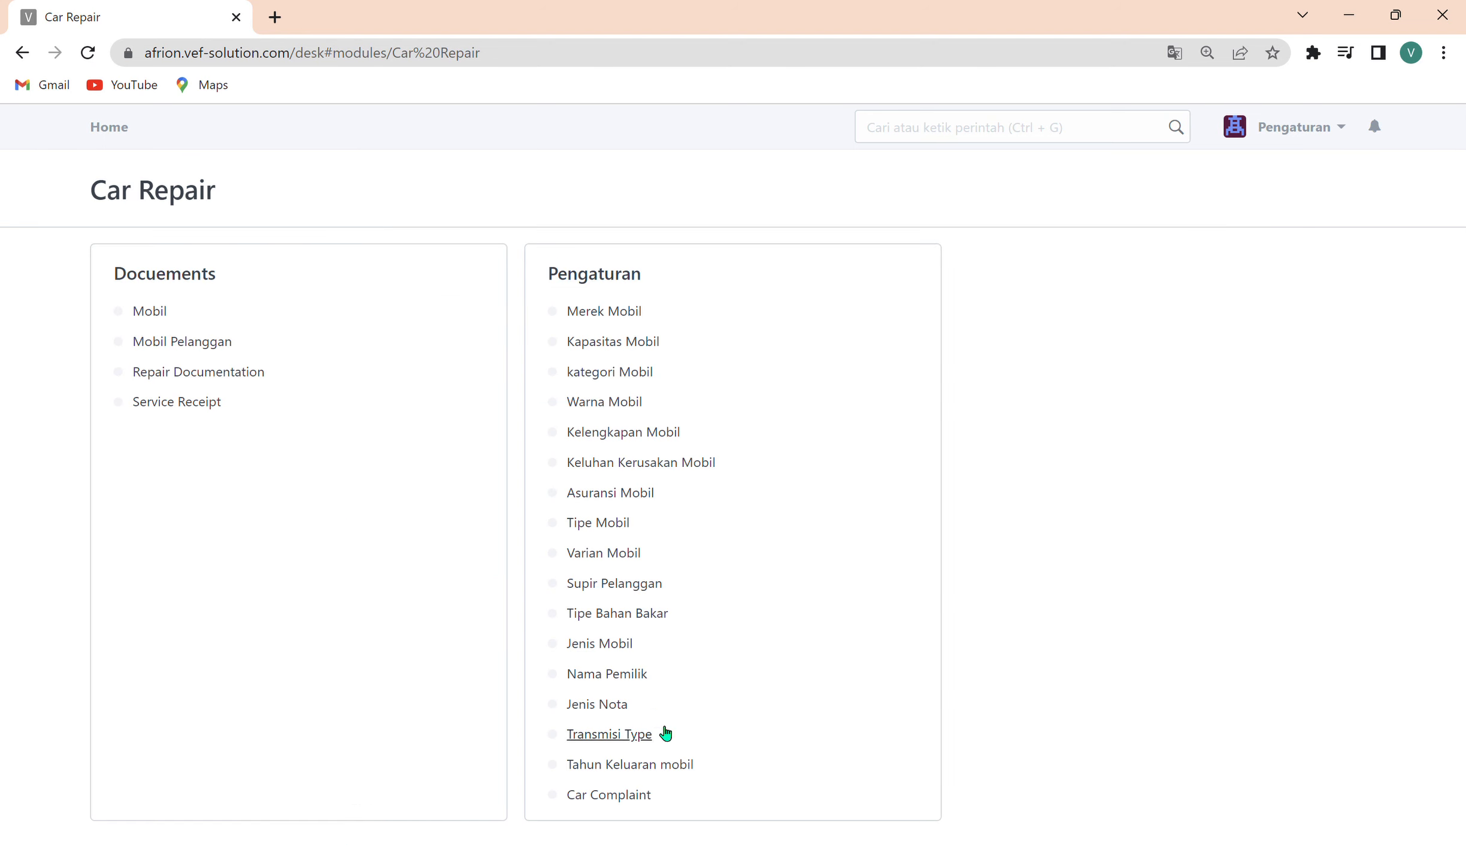
pyautogui.click(602, 553)
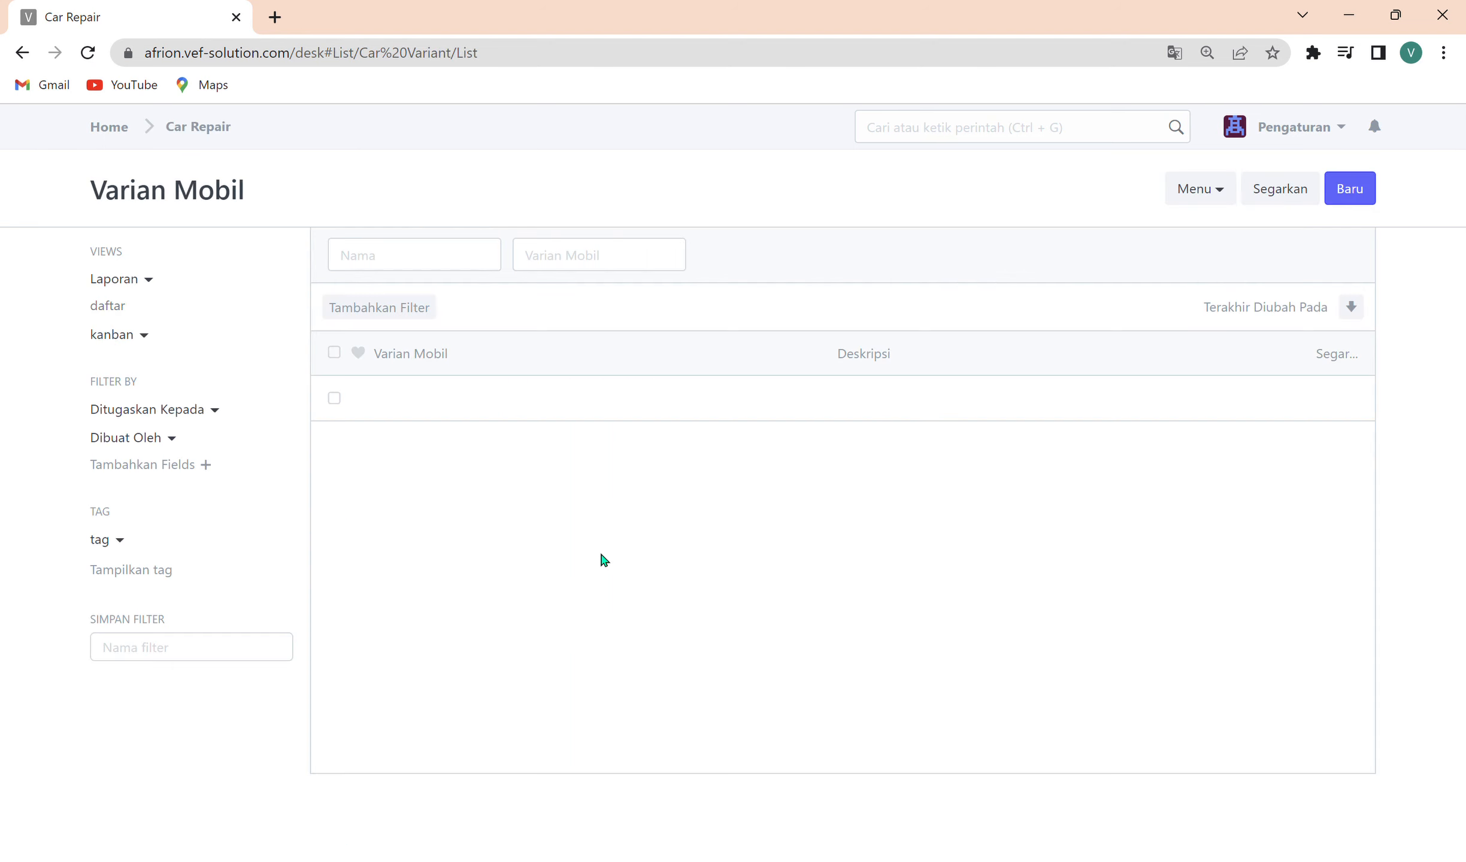
pyautogui.scroll(-8, 416, 736)
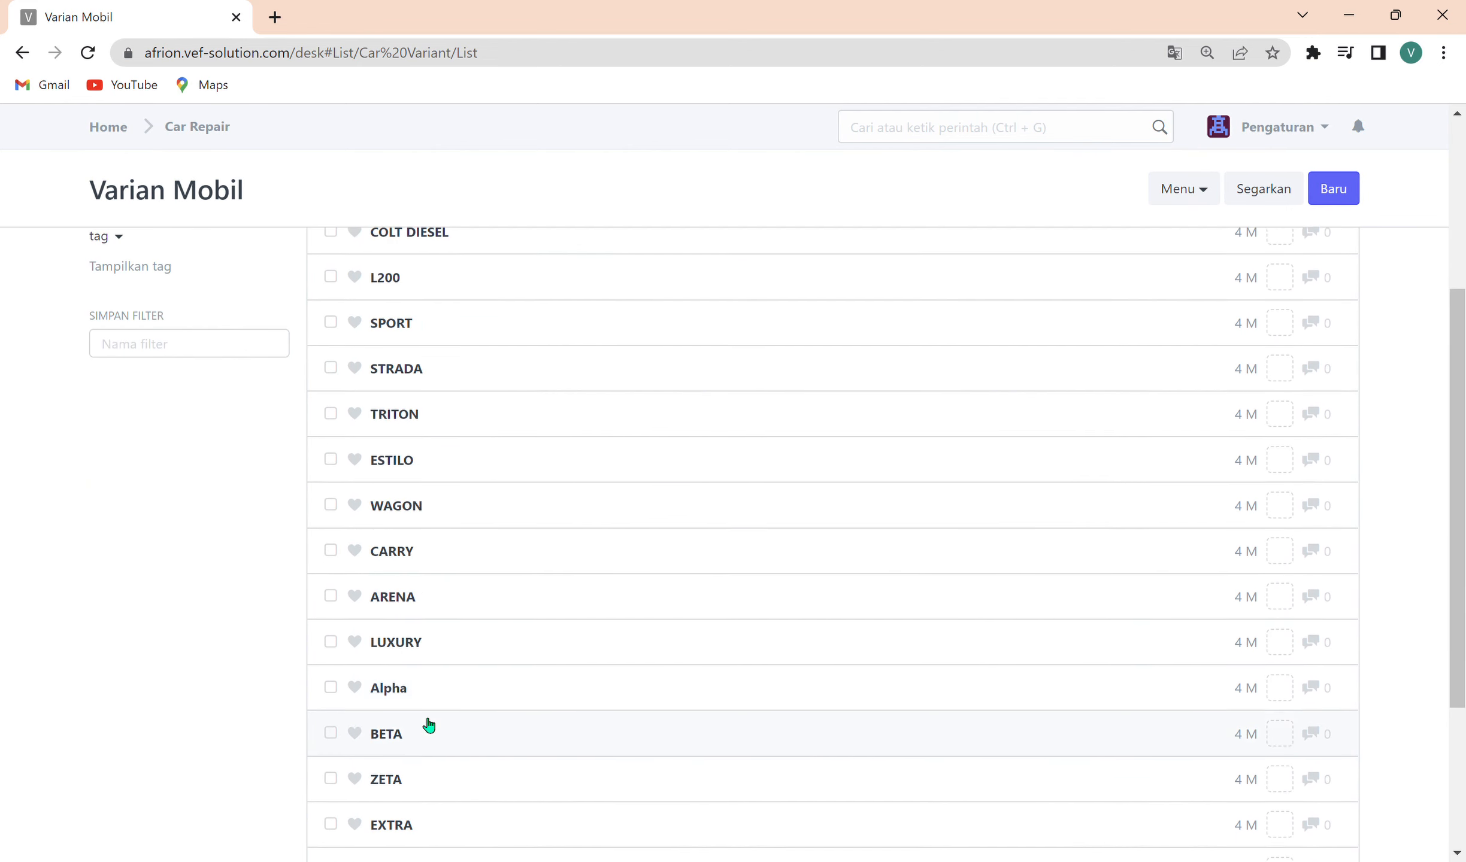
pyautogui.scroll(3, 461, 661)
pyautogui.scroll(-3, 412, 749)
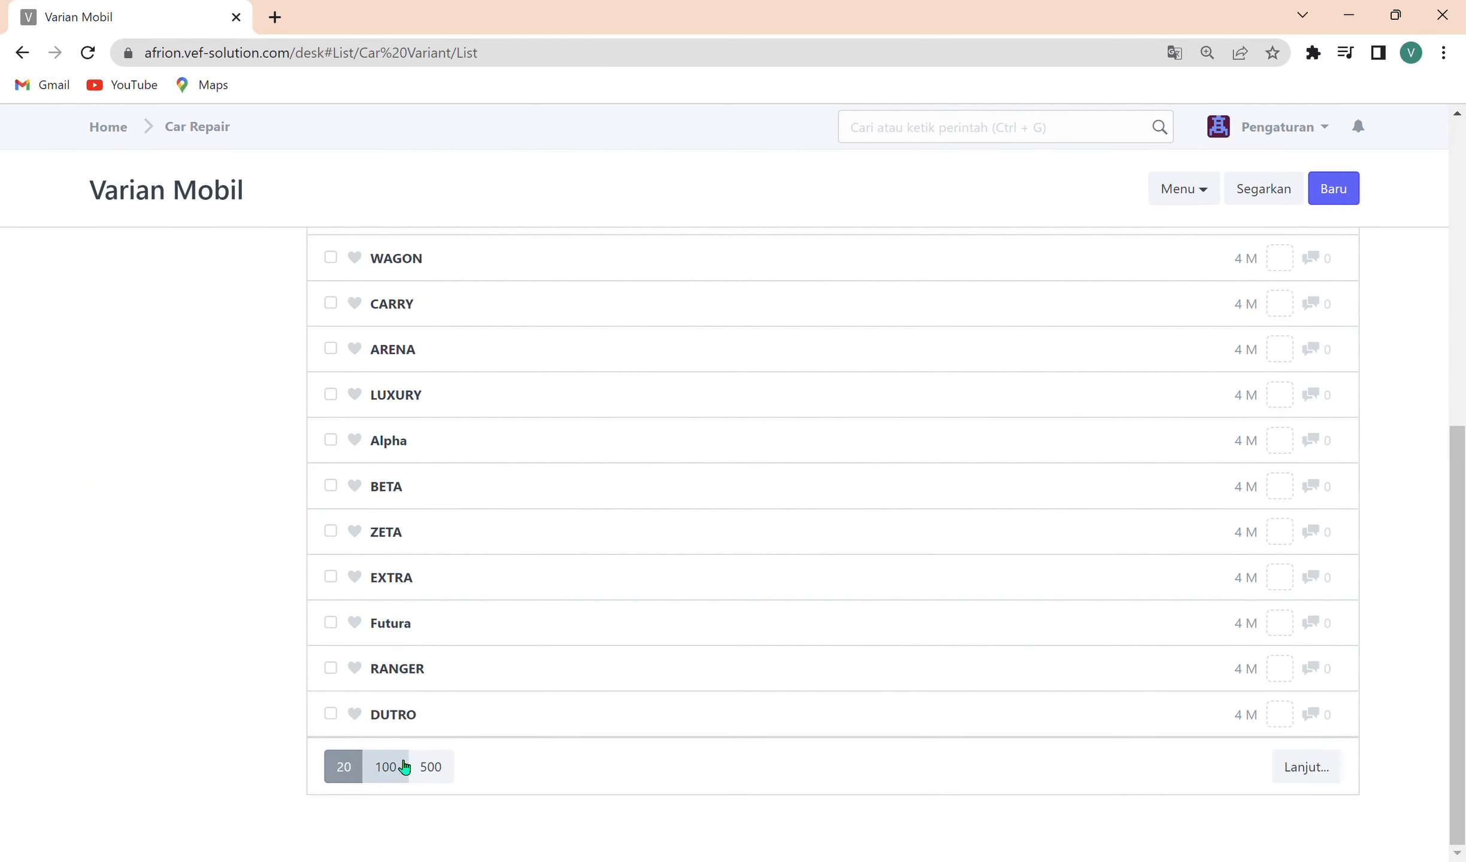
pyautogui.click(404, 767)
pyautogui.scroll(-18, 434, 703)
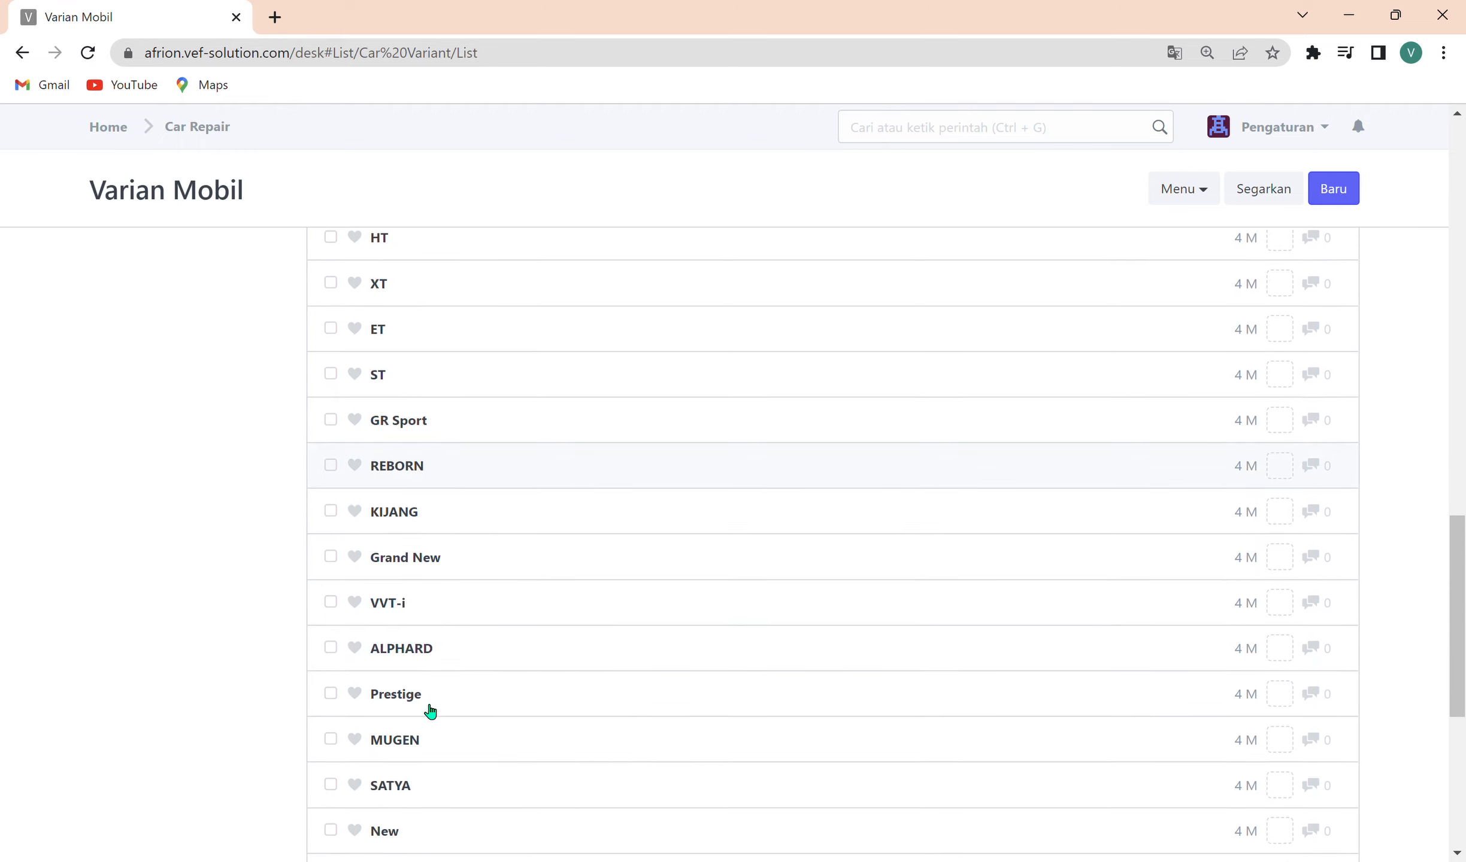
pyautogui.scroll(20, 430, 711)
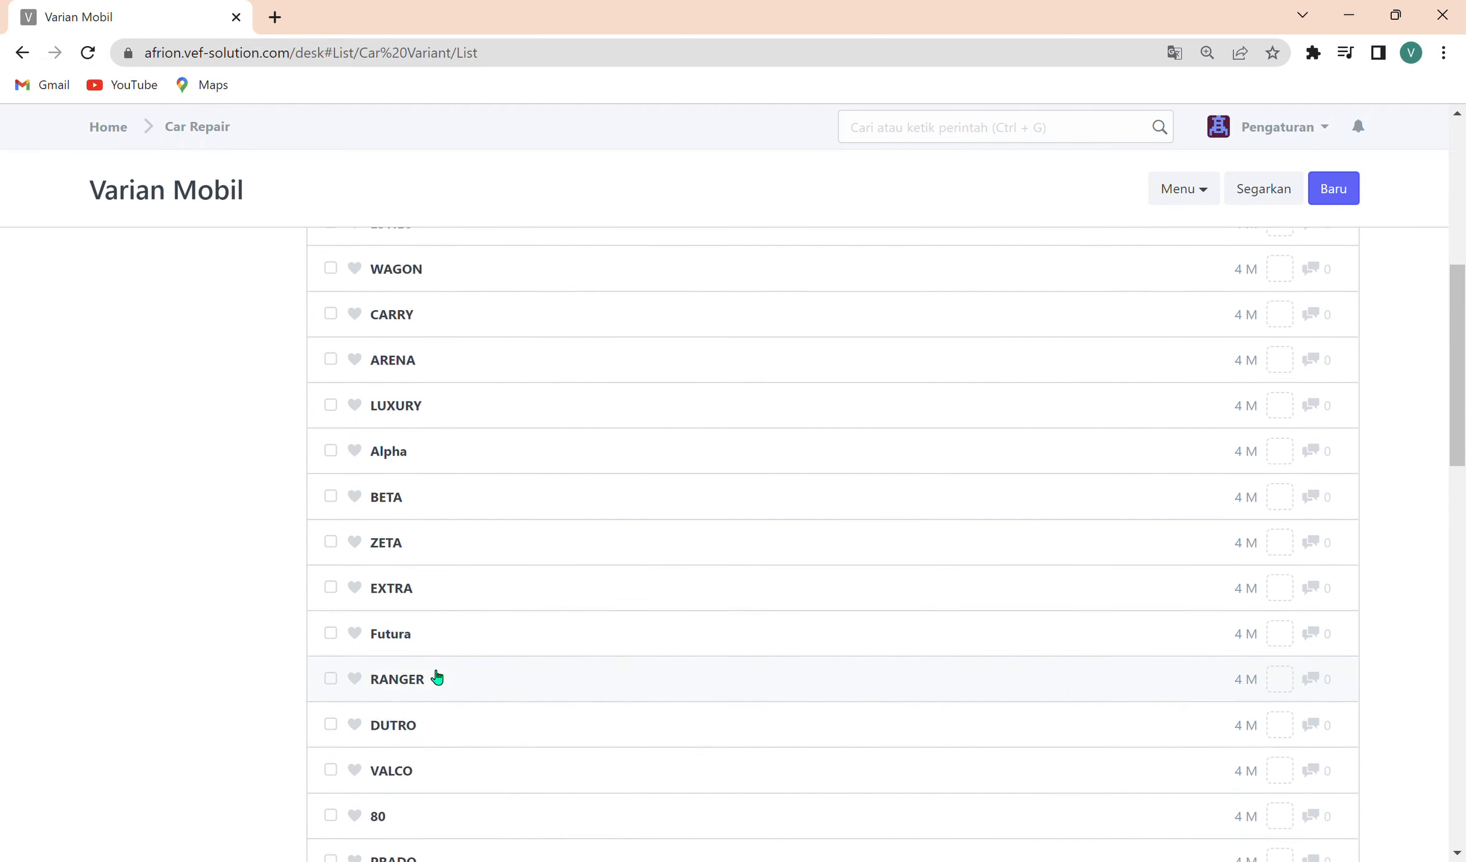
# Reopen the Varian Mobil list, create and save a new variant named PRIME, and refresh the list.
pyautogui.click(225, 133)
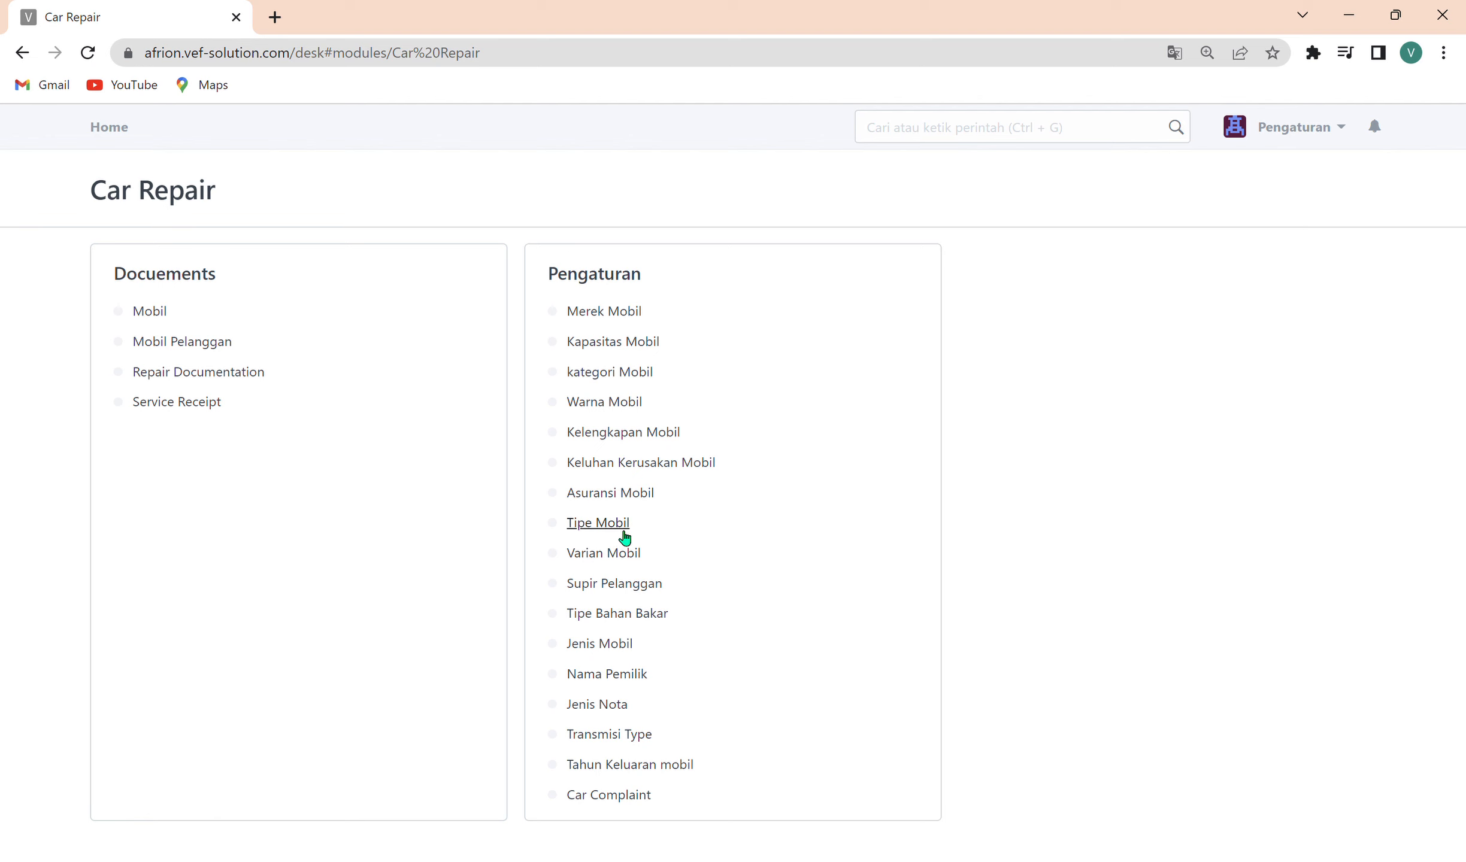
pyautogui.click(620, 563)
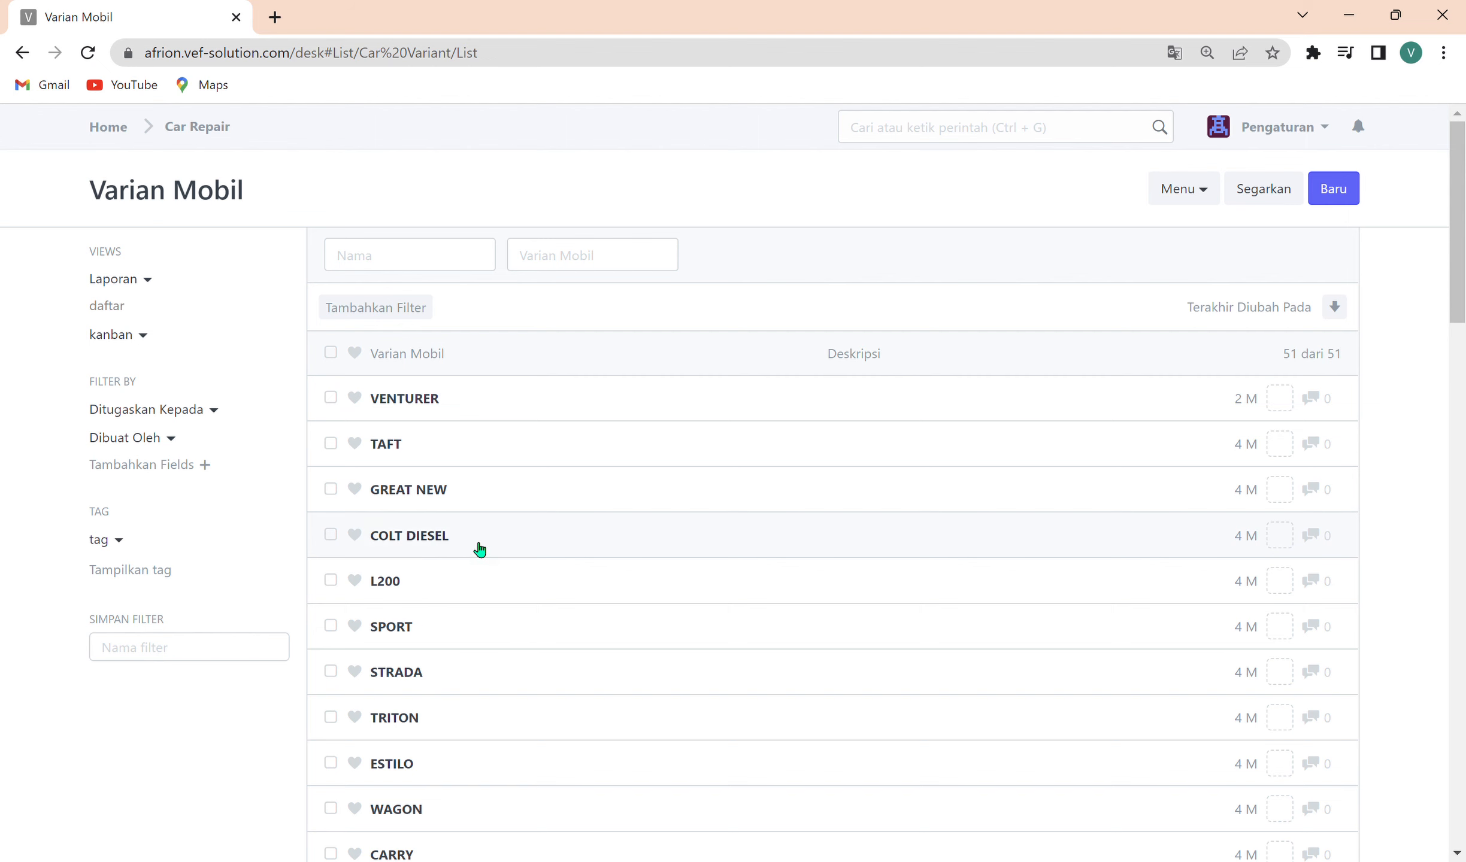
pyautogui.click(1330, 188)
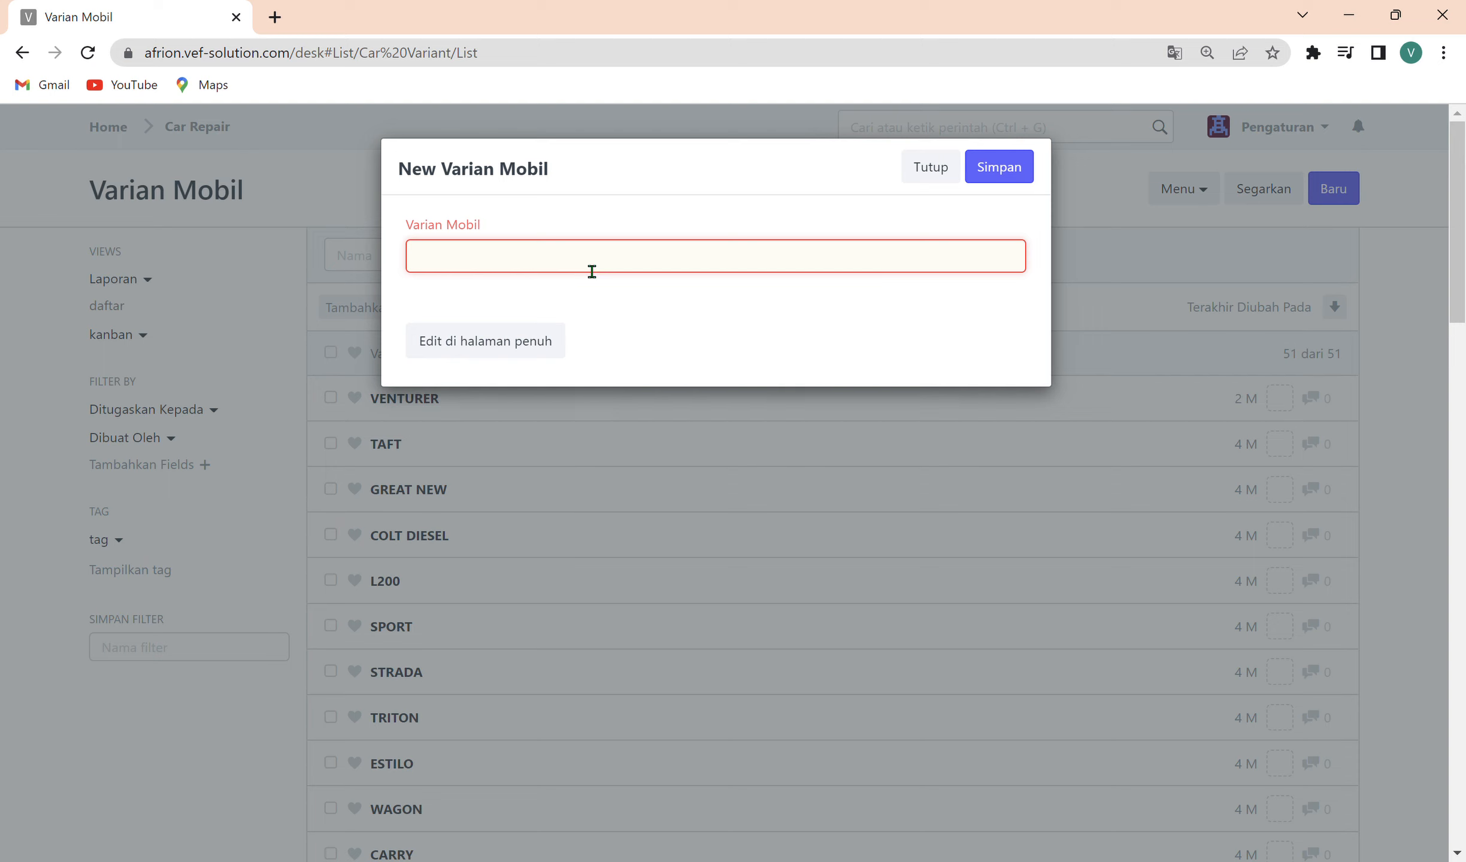
pyautogui.write('IME')
pyautogui.click(998, 169)
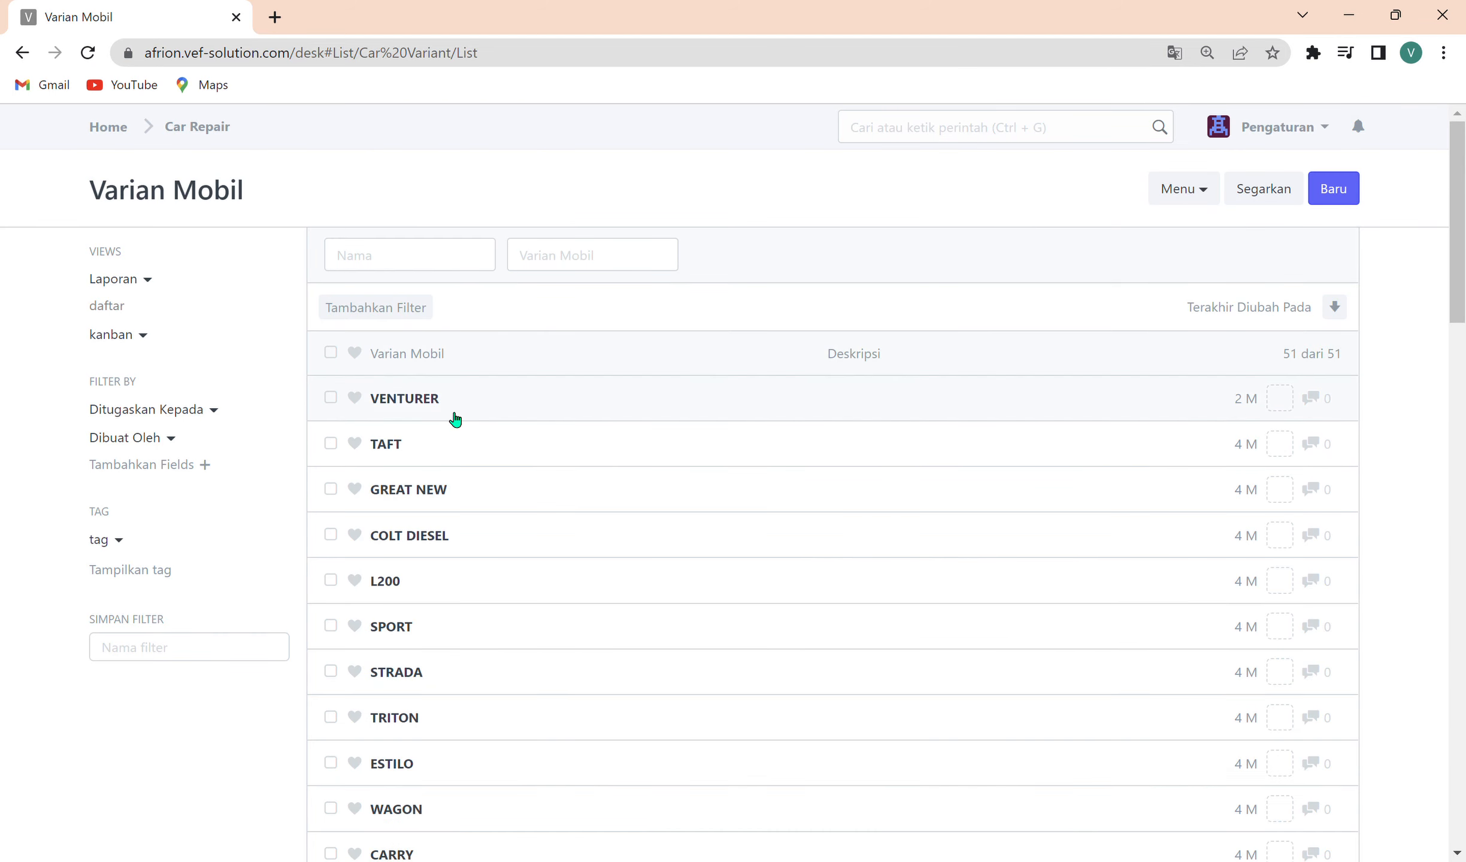
pyautogui.click(1264, 191)
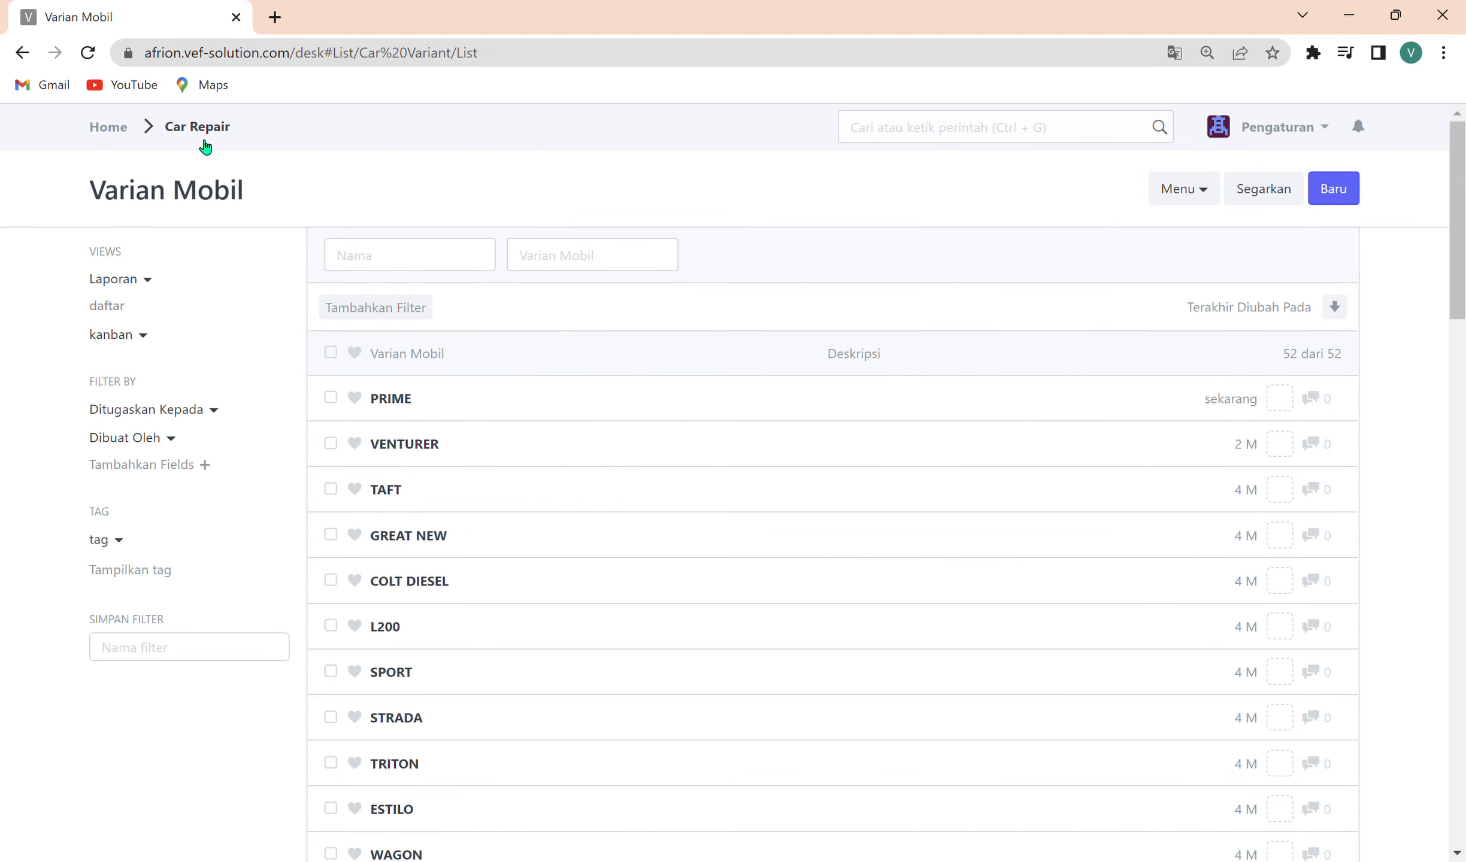
# Open the Tipe Bahan Bakar list to check its fuel types, and return to the Car Repair module.
pyautogui.click(187, 135)
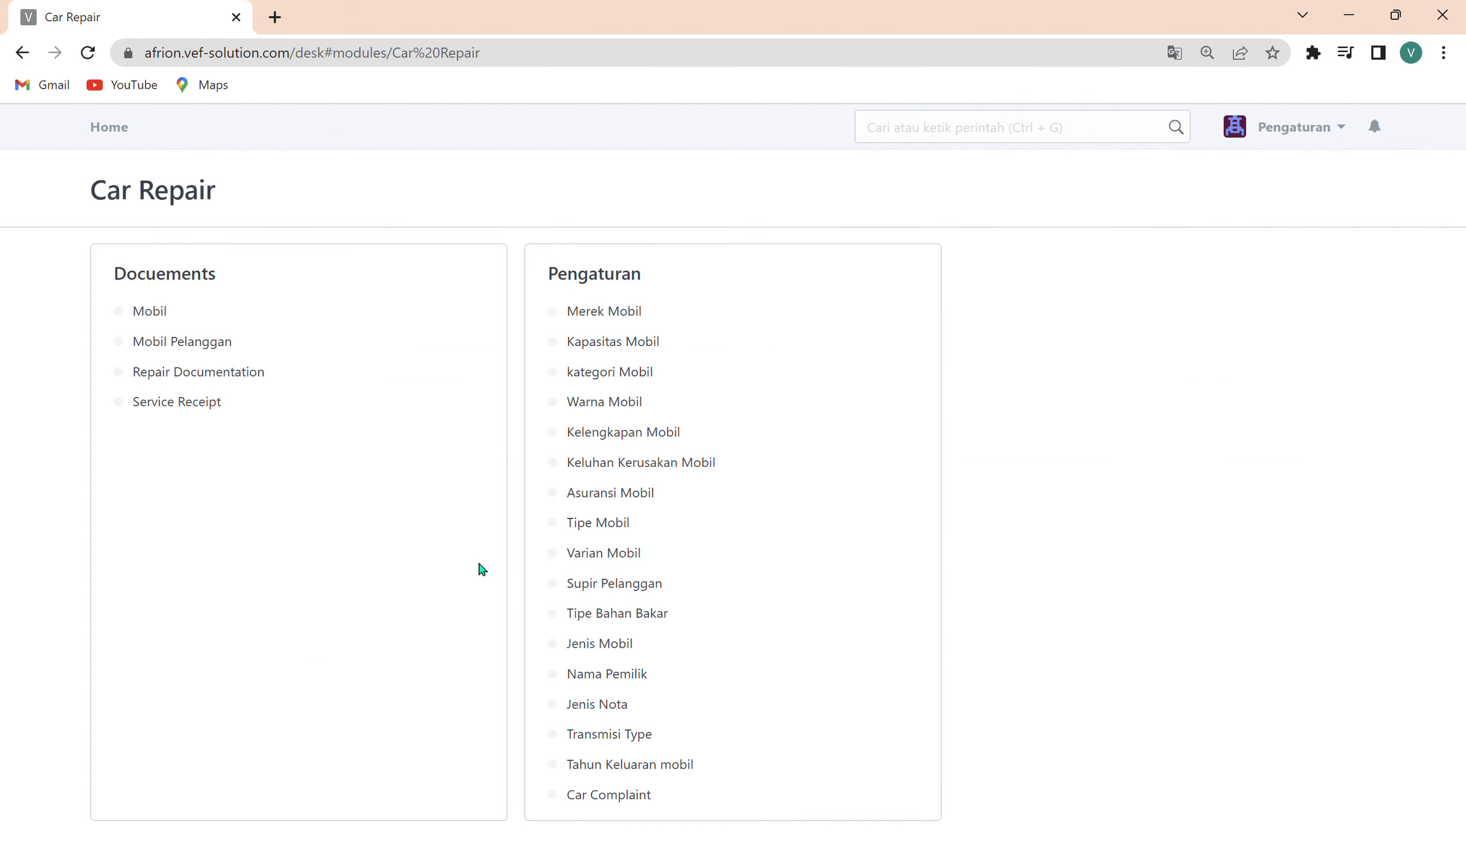
pyautogui.click(634, 616)
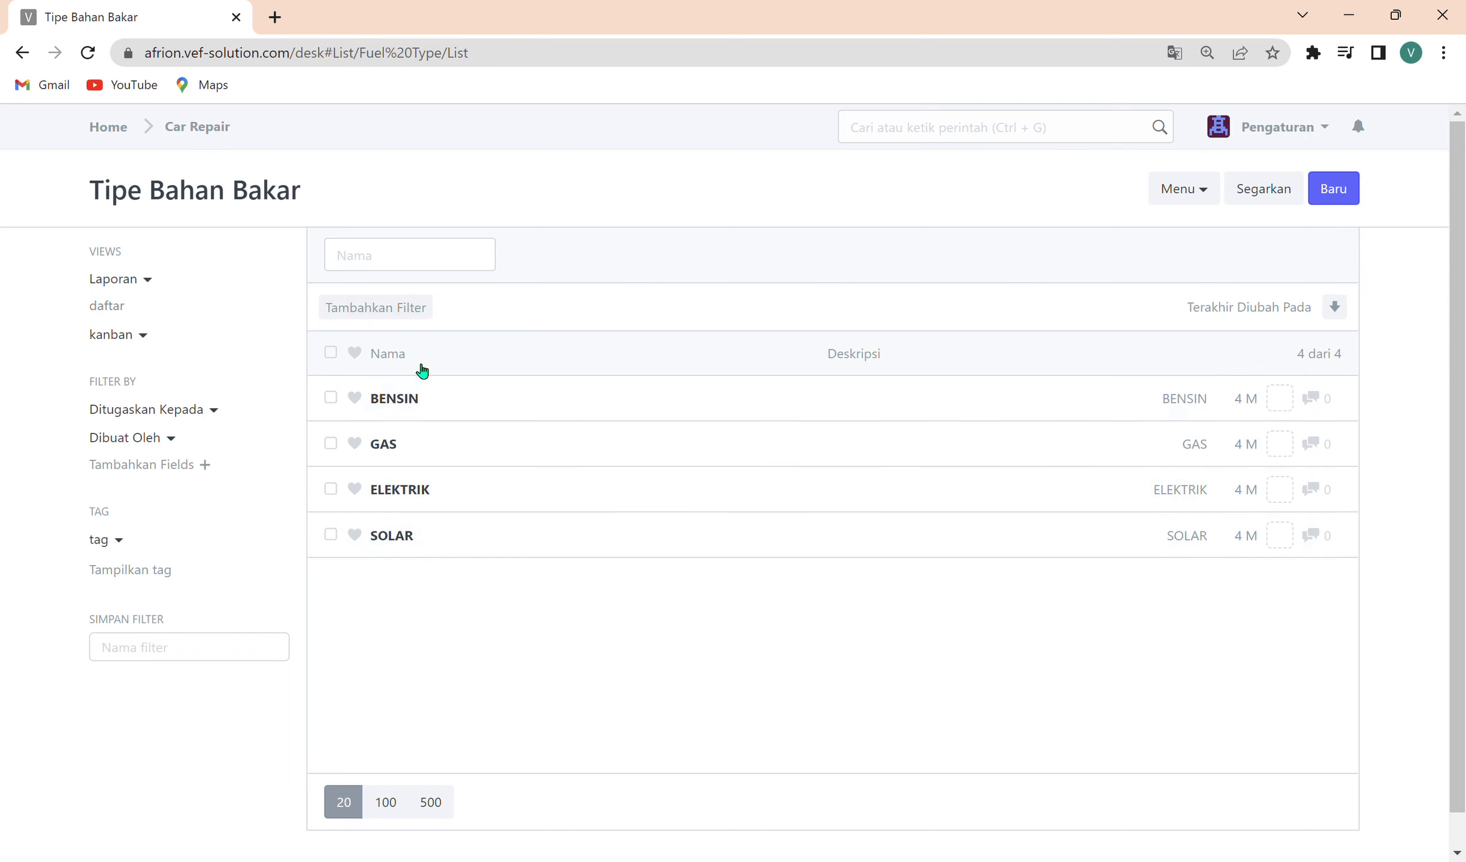
pyautogui.click(204, 129)
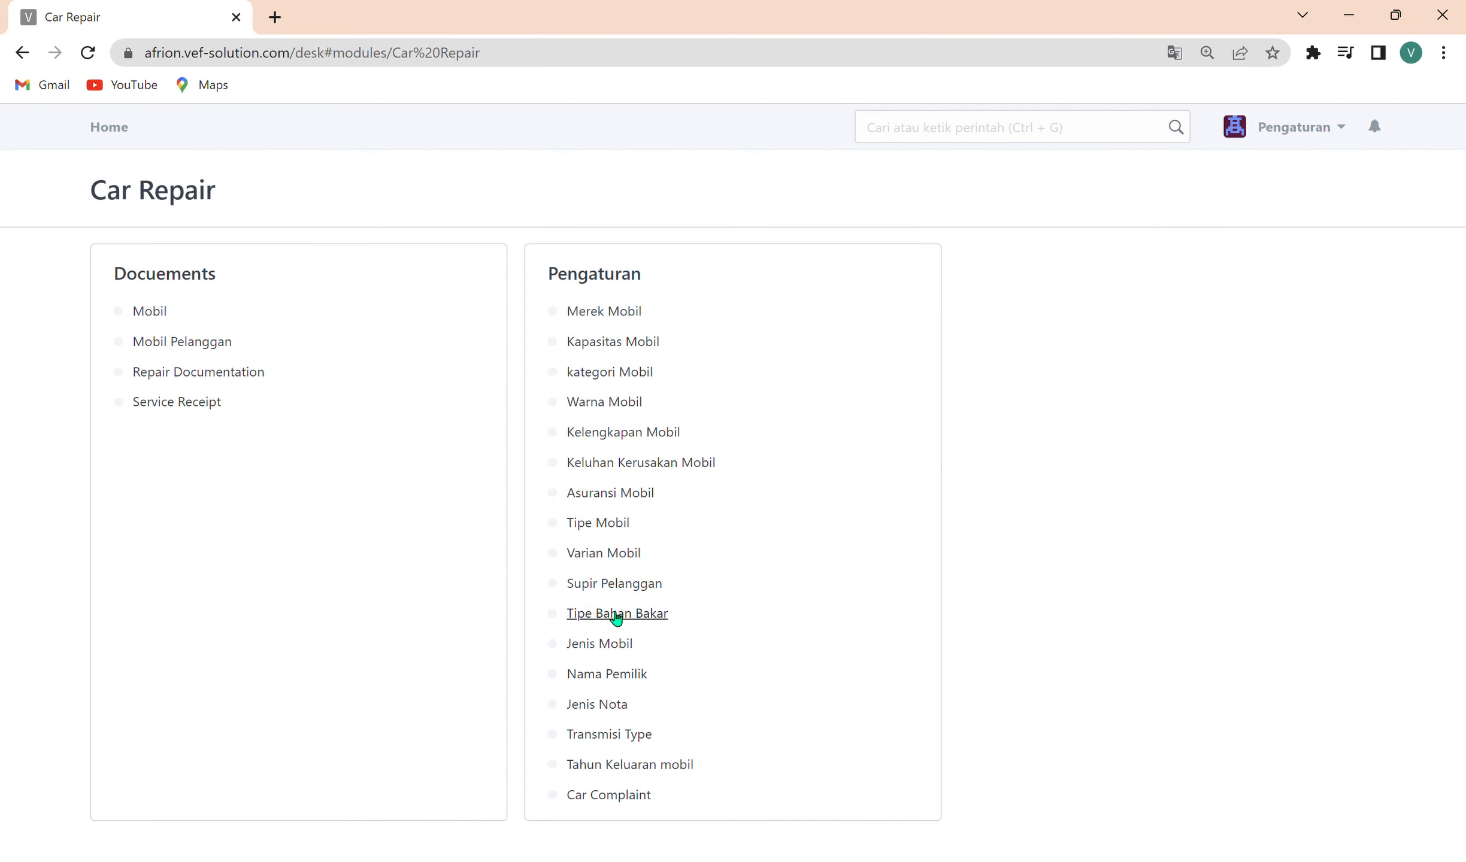
# In the Supir Pelanggan list, create and save a new record with the customer driver's name, and refresh the list.
pyautogui.click(633, 594)
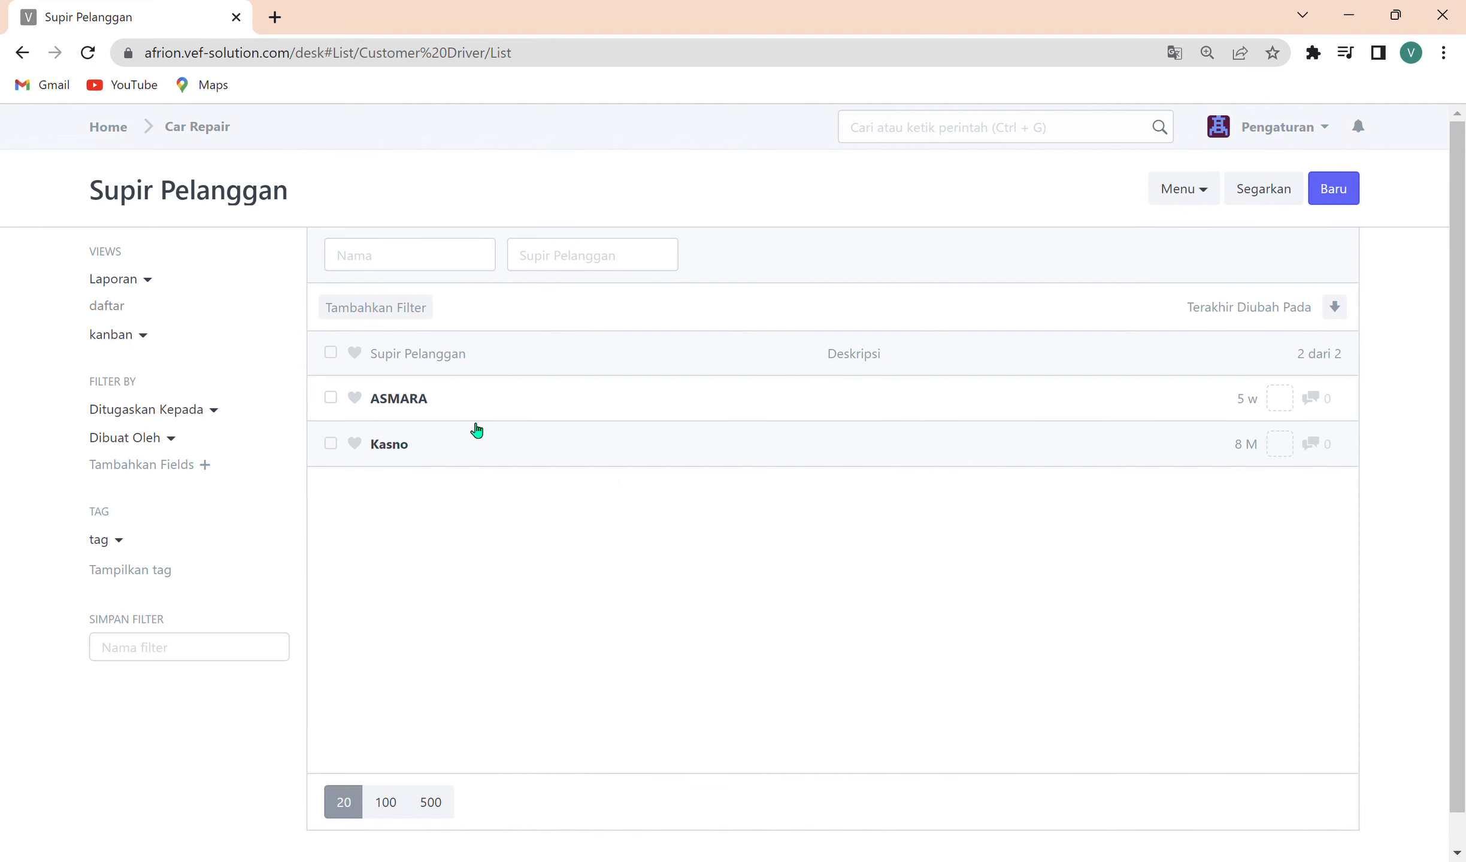
pyautogui.click(1331, 189)
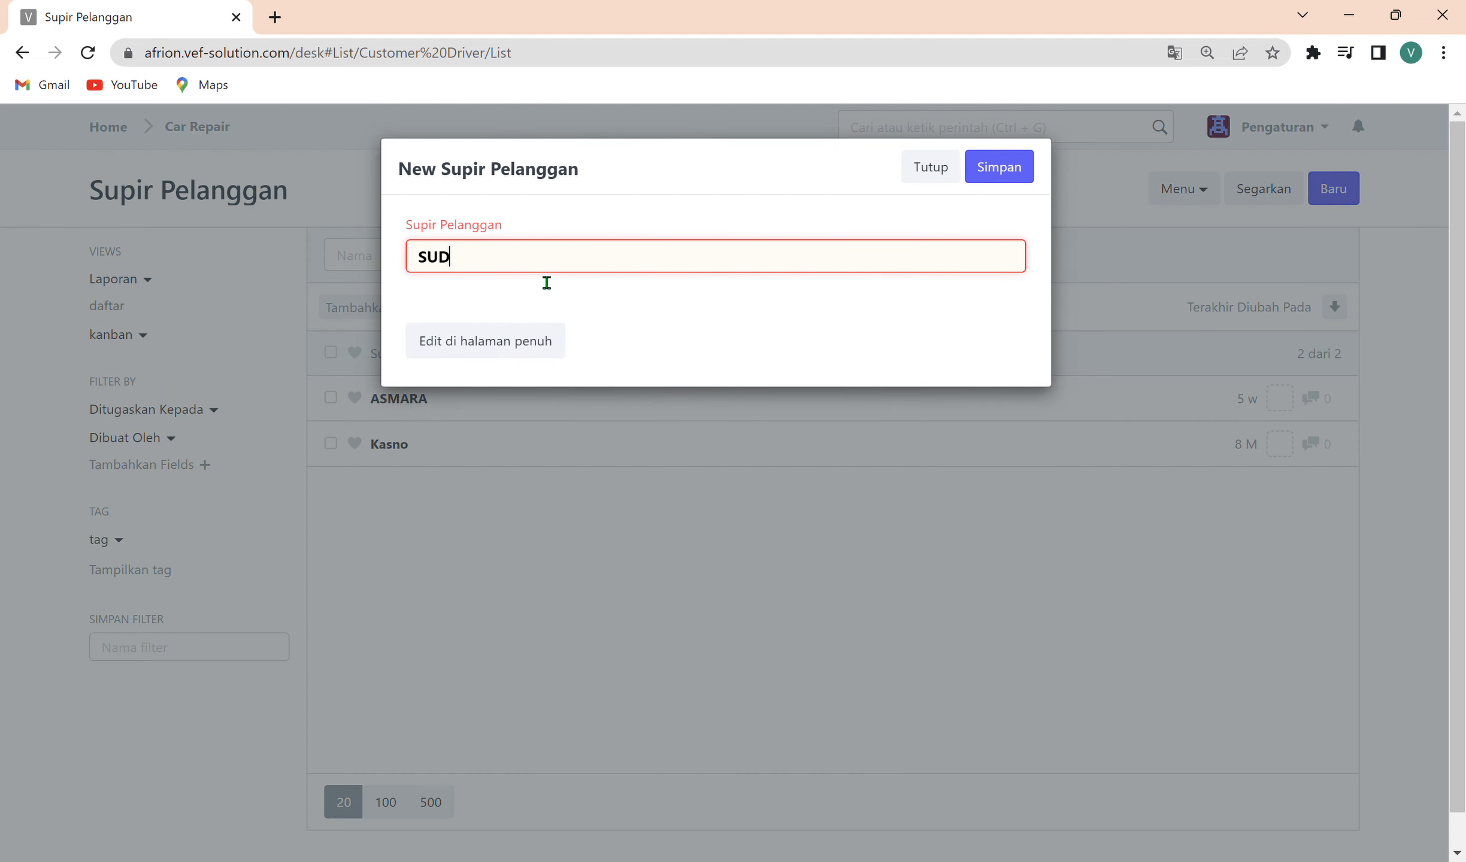
pyautogui.write('SUGENG')
pyautogui.click(985, 169)
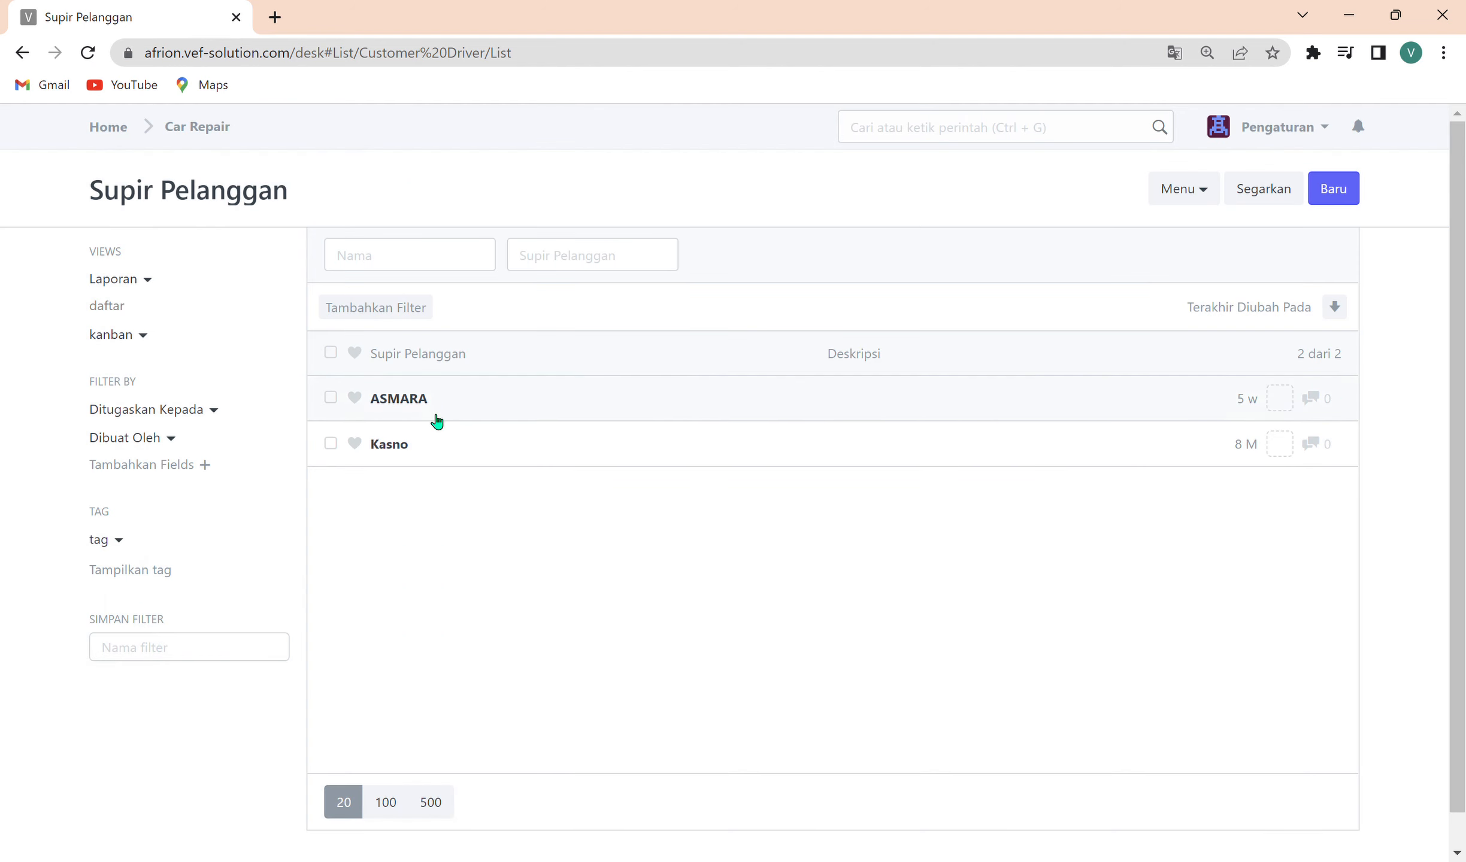
pyautogui.click(1243, 190)
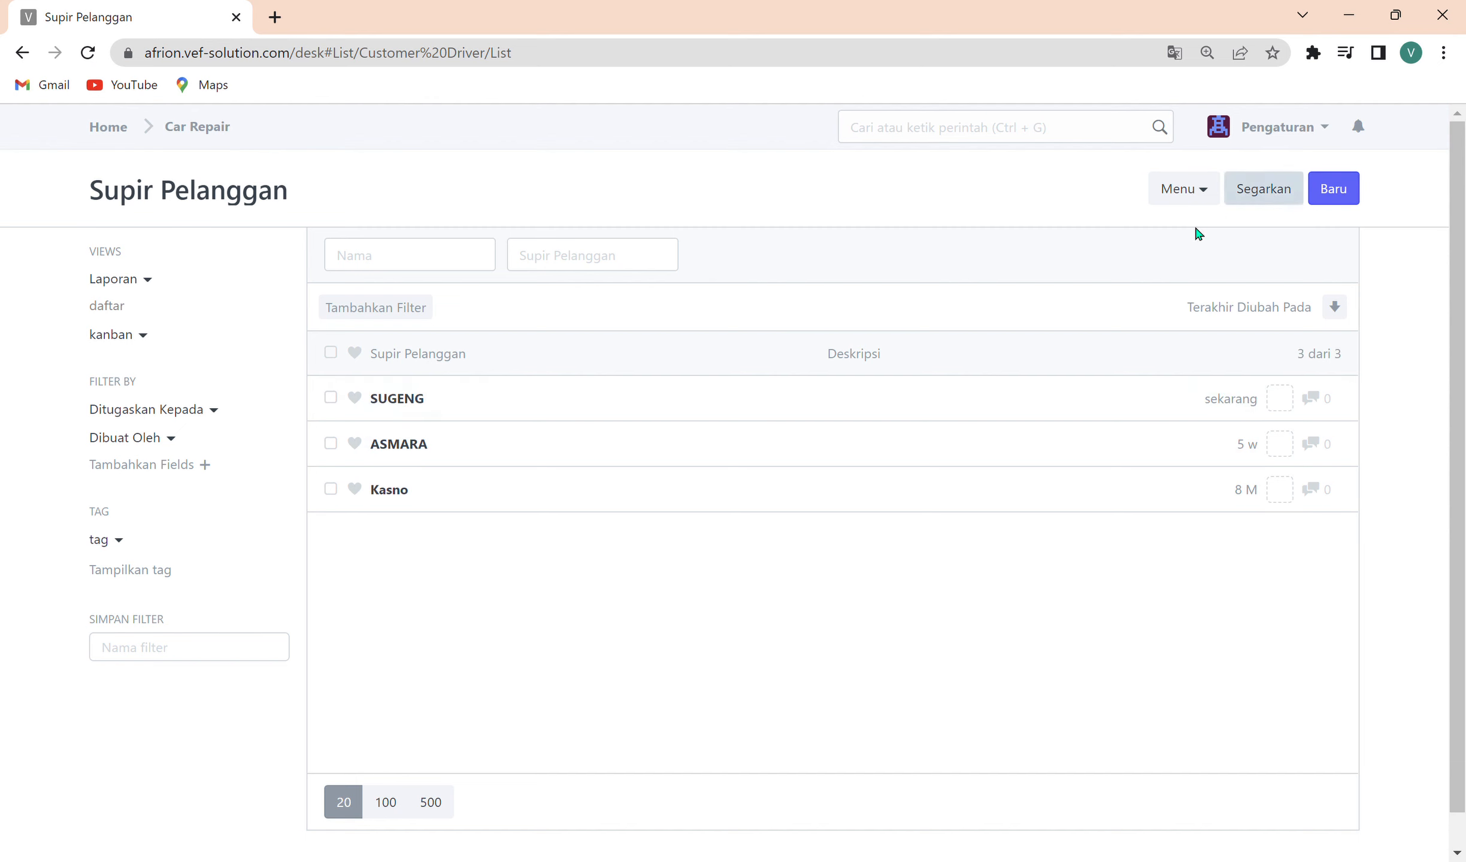
# Open the newly created driver's record and try to save a phone number directly as its Kontak.
pyautogui.click(398, 400)
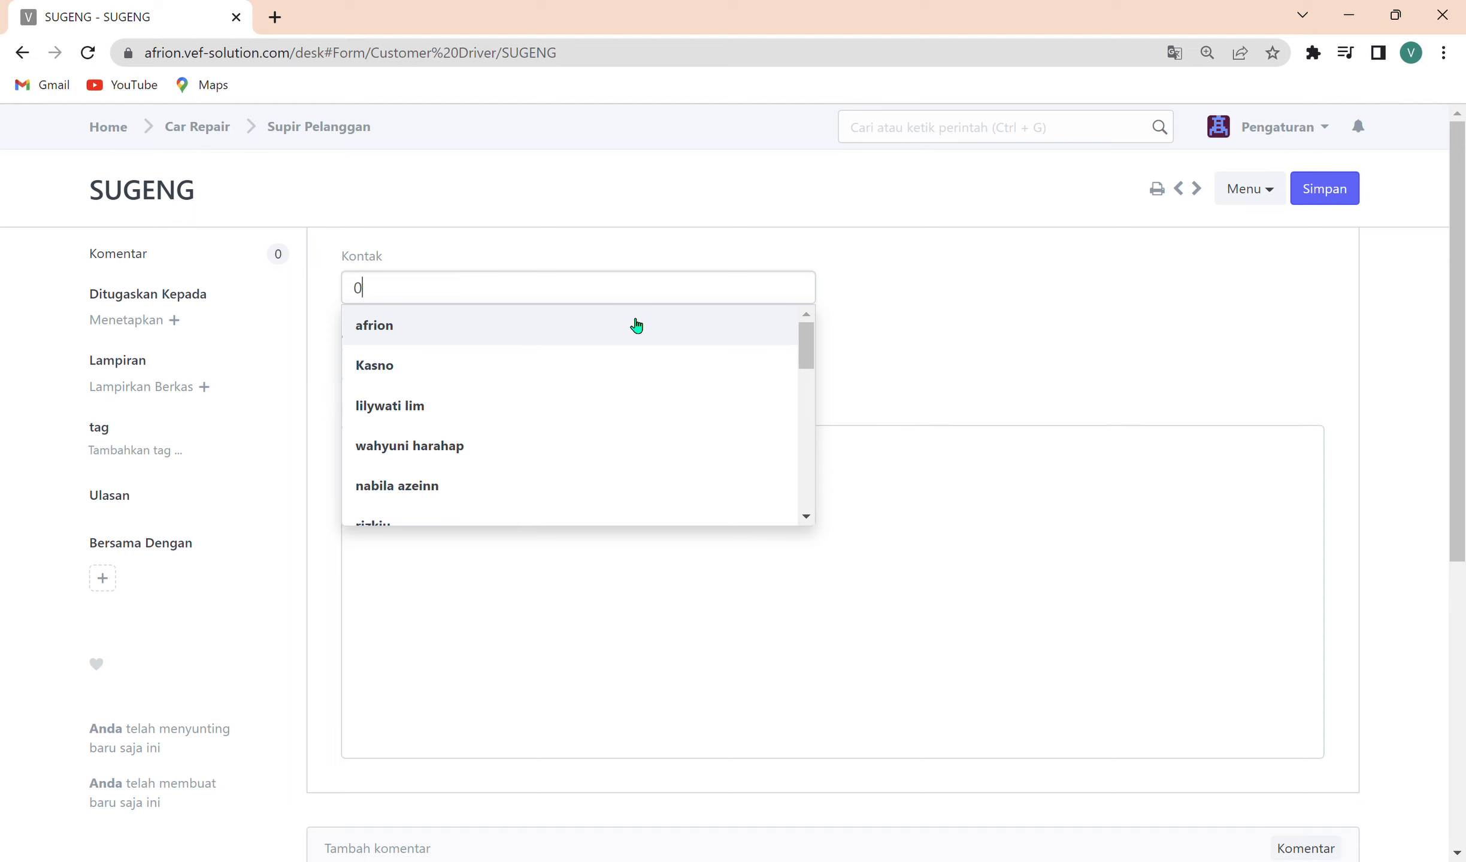
pyautogui.press('BackSpace')
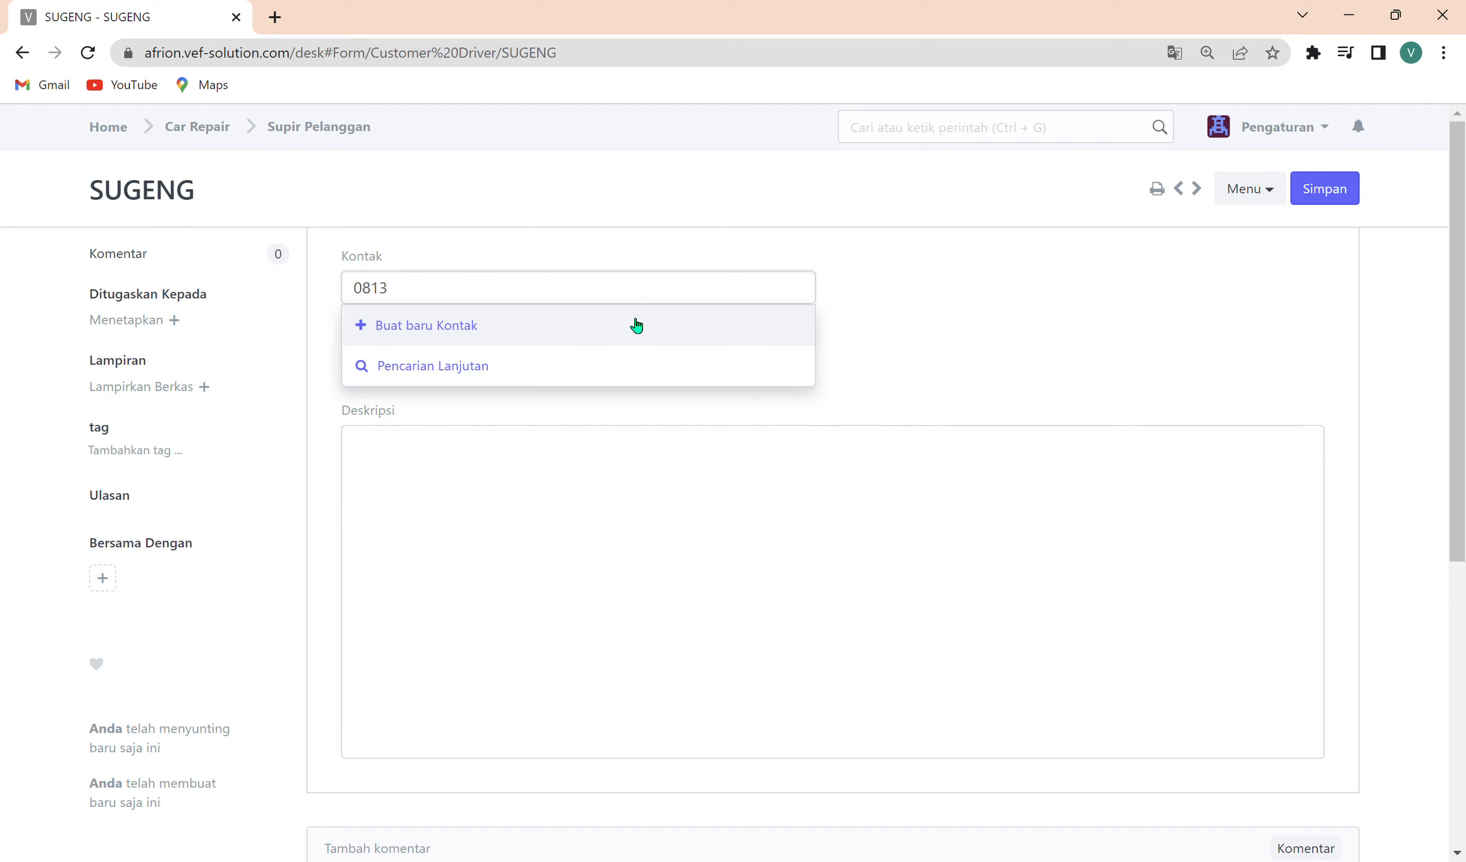
pyautogui.write('3786604')
pyautogui.click(1340, 190)
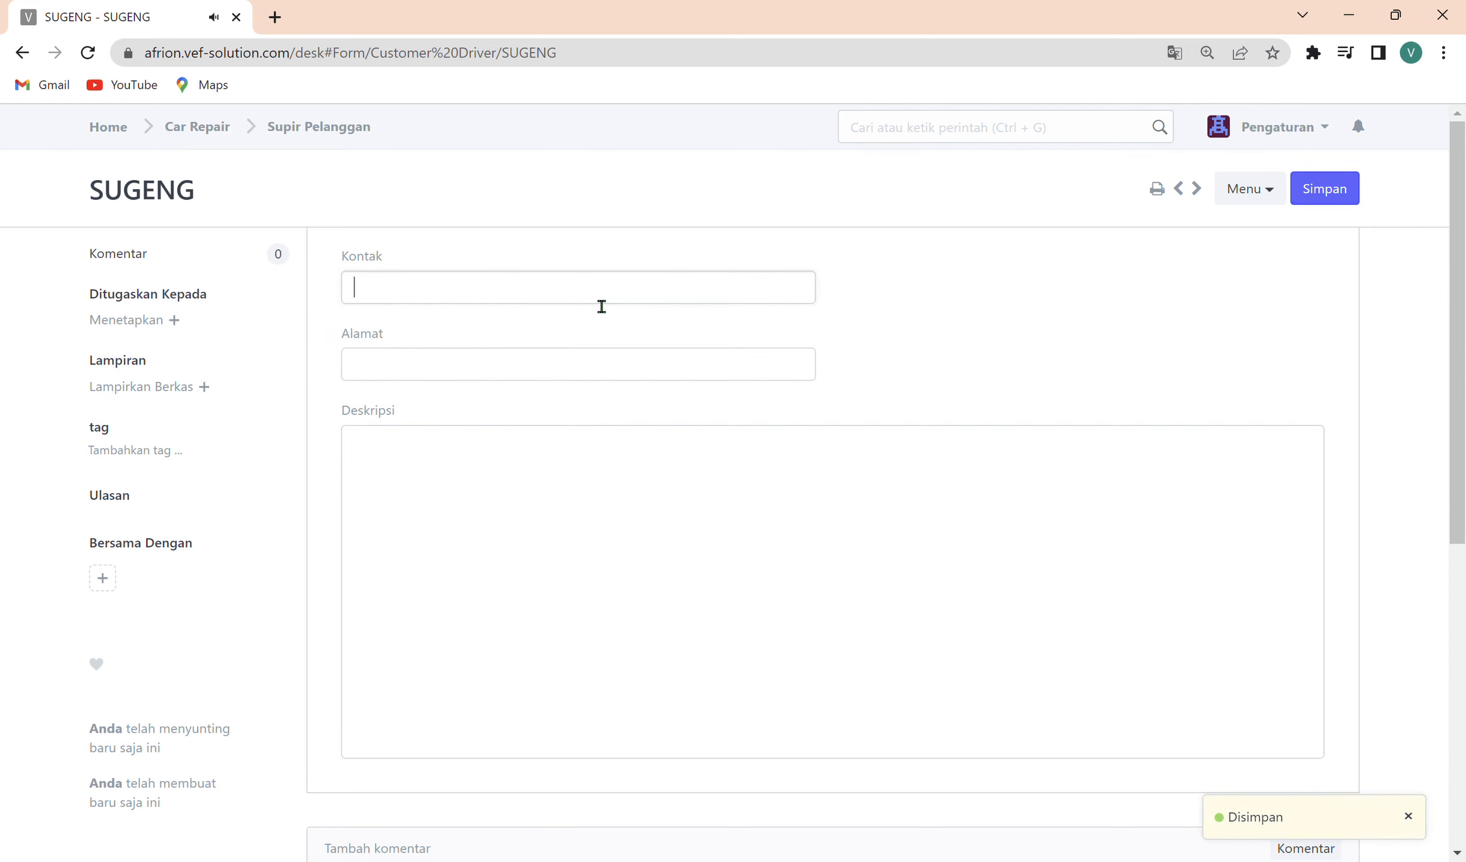
# Start a new Kontak from the driver record's empty Kontak field and enter the driver's first name as Nama Depan.
pyautogui.press('BackSpace')
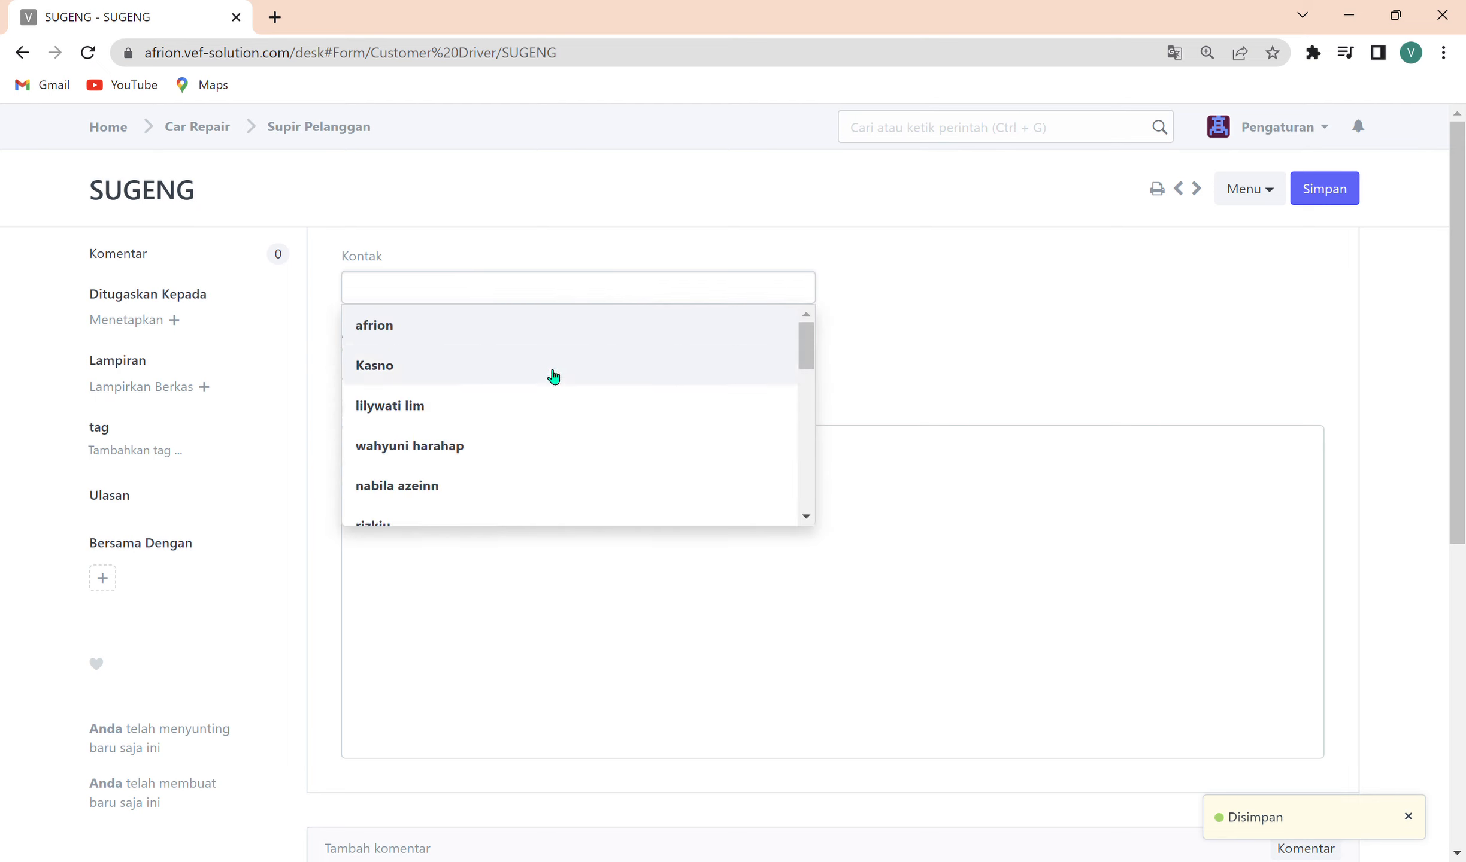
pyautogui.scroll(-10, 530, 436)
pyautogui.scroll(-2, 559, 474)
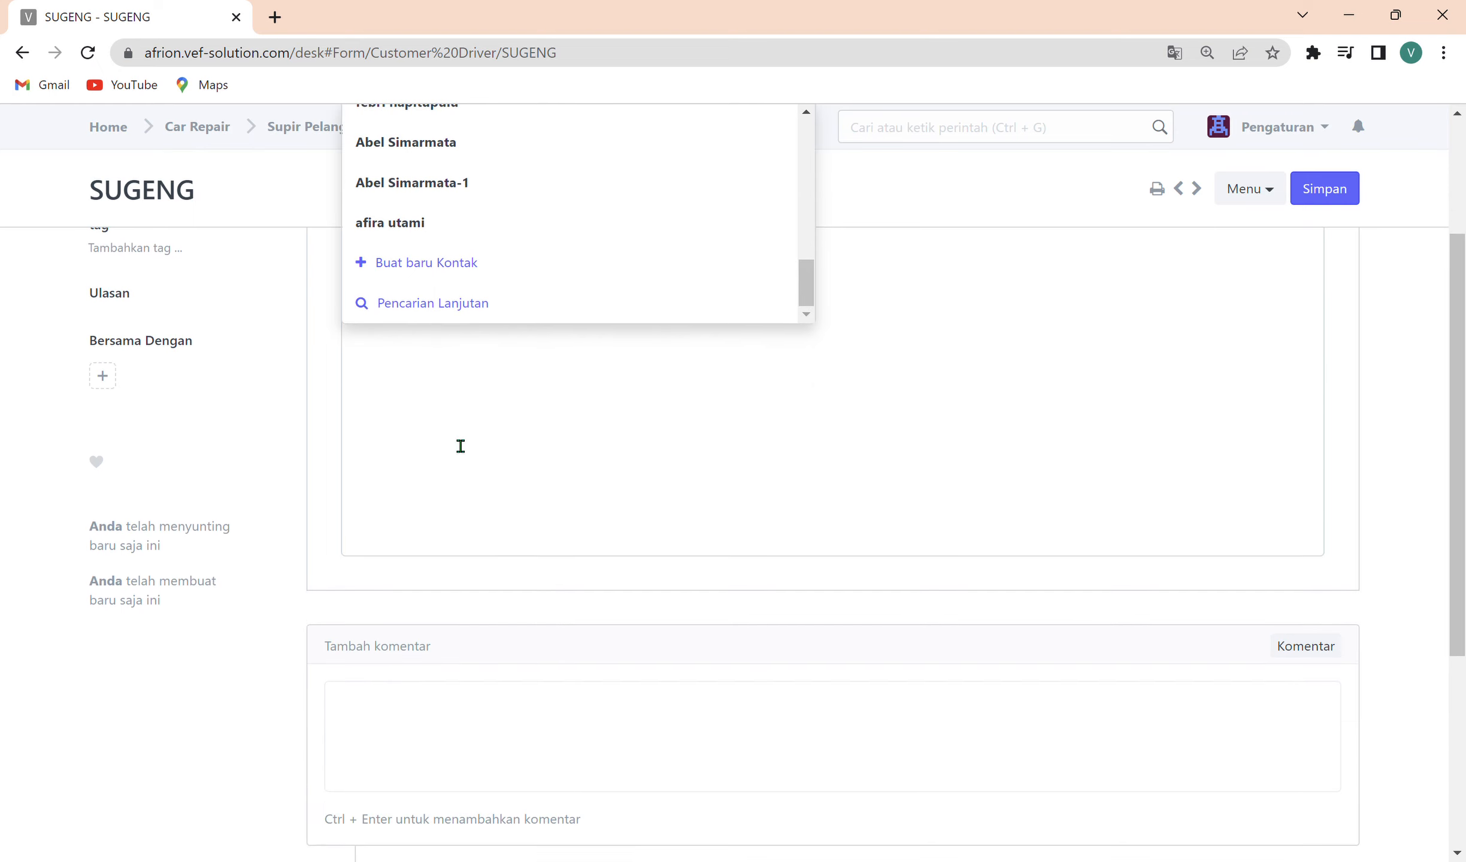
pyautogui.scroll(3, 458, 444)
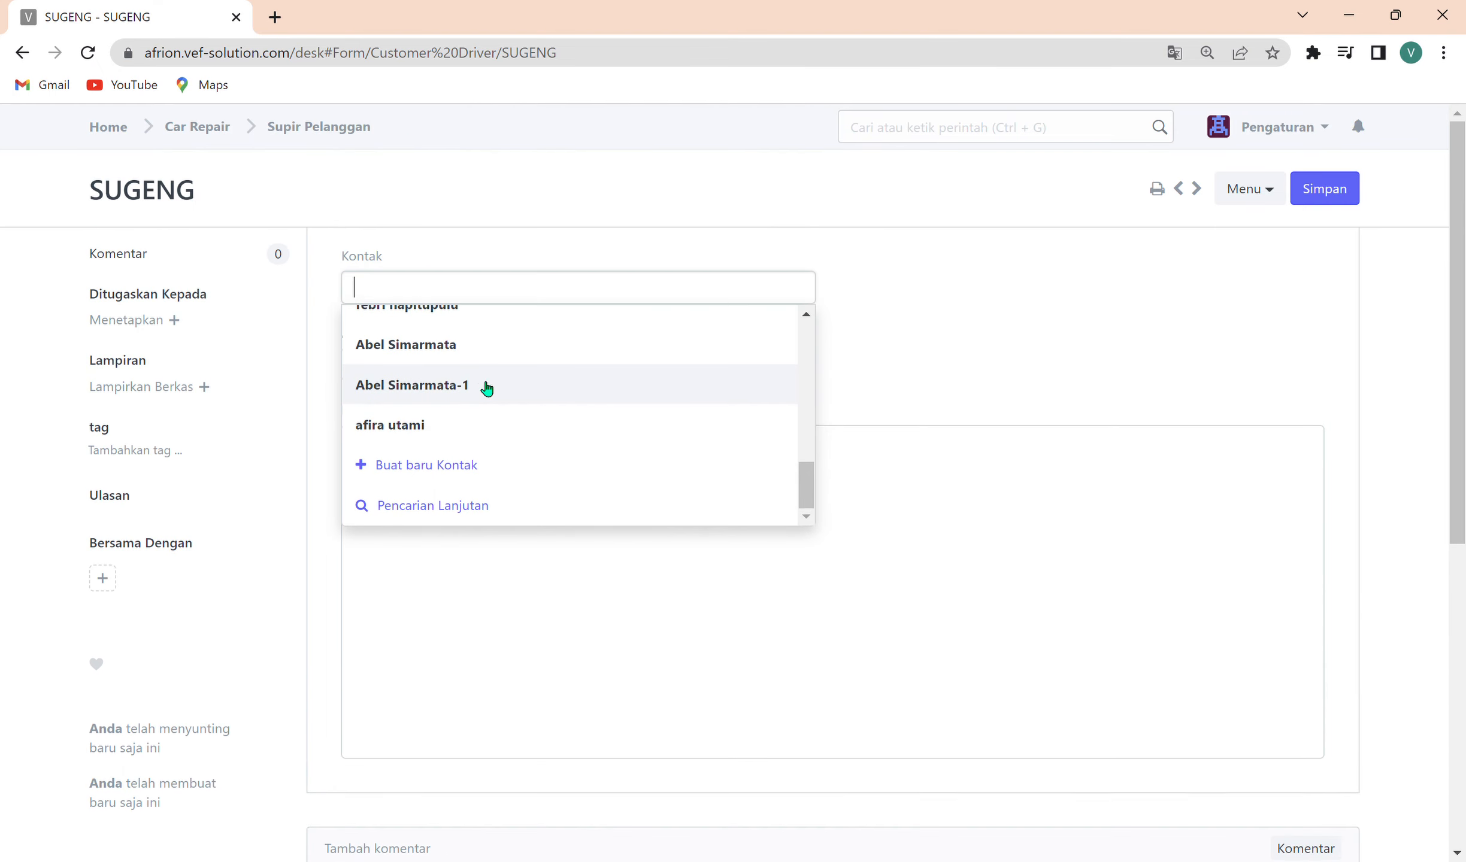
pyautogui.click(467, 473)
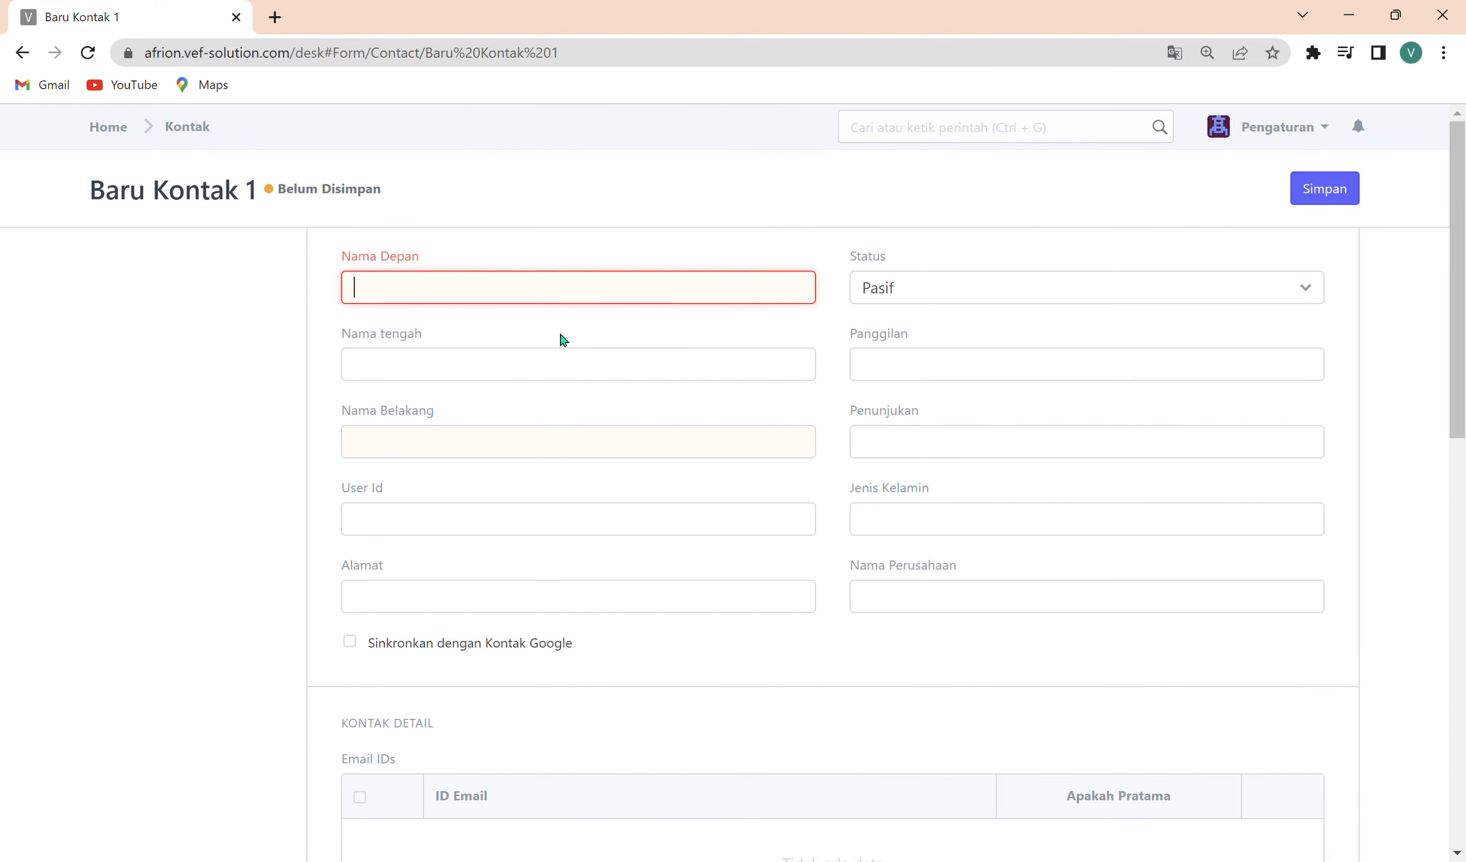
pyautogui.scroll(-6, 850, 788)
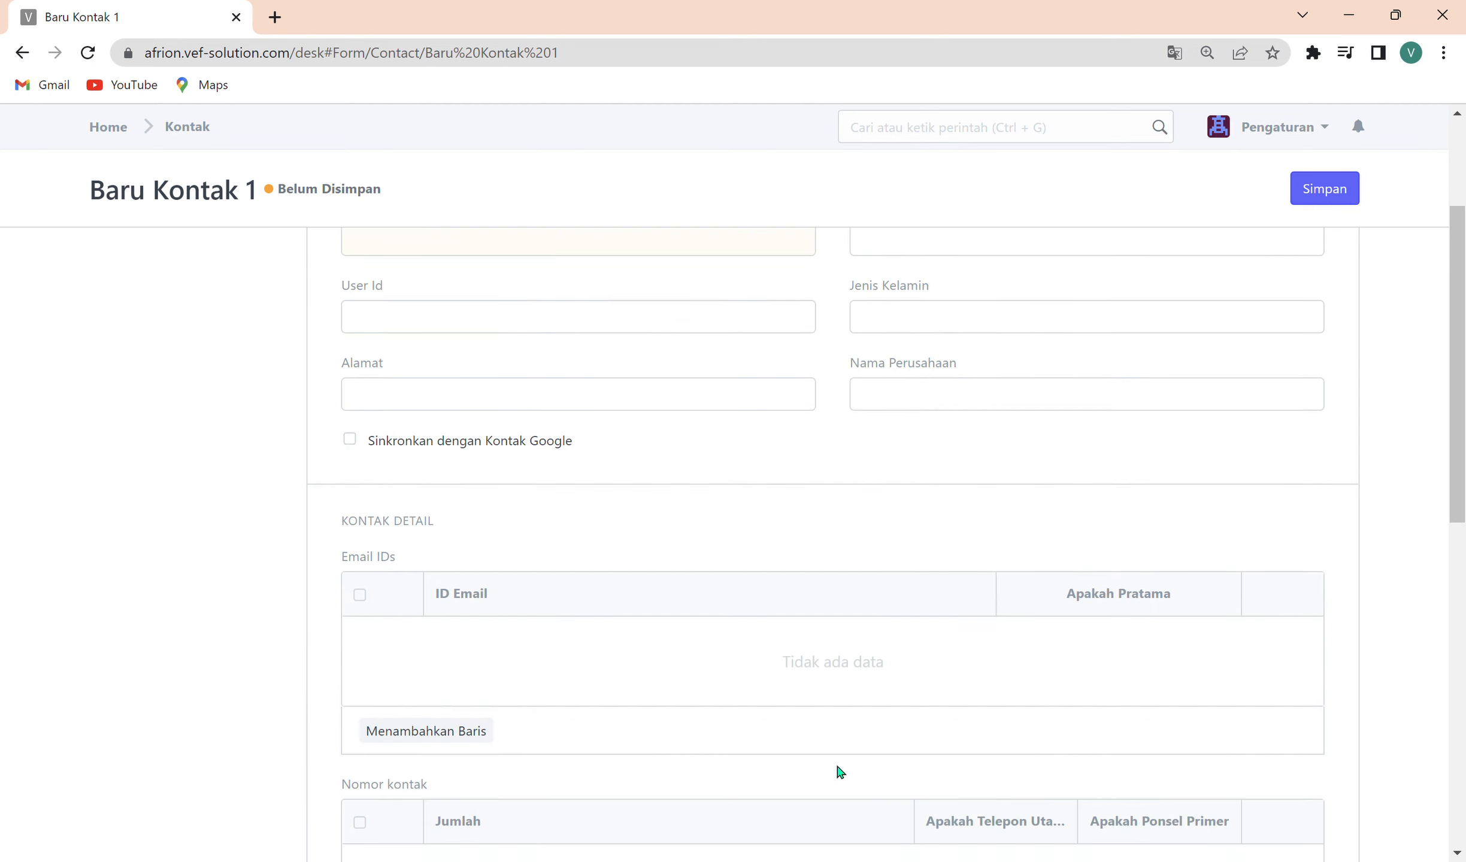
pyautogui.scroll(6, 443, 730)
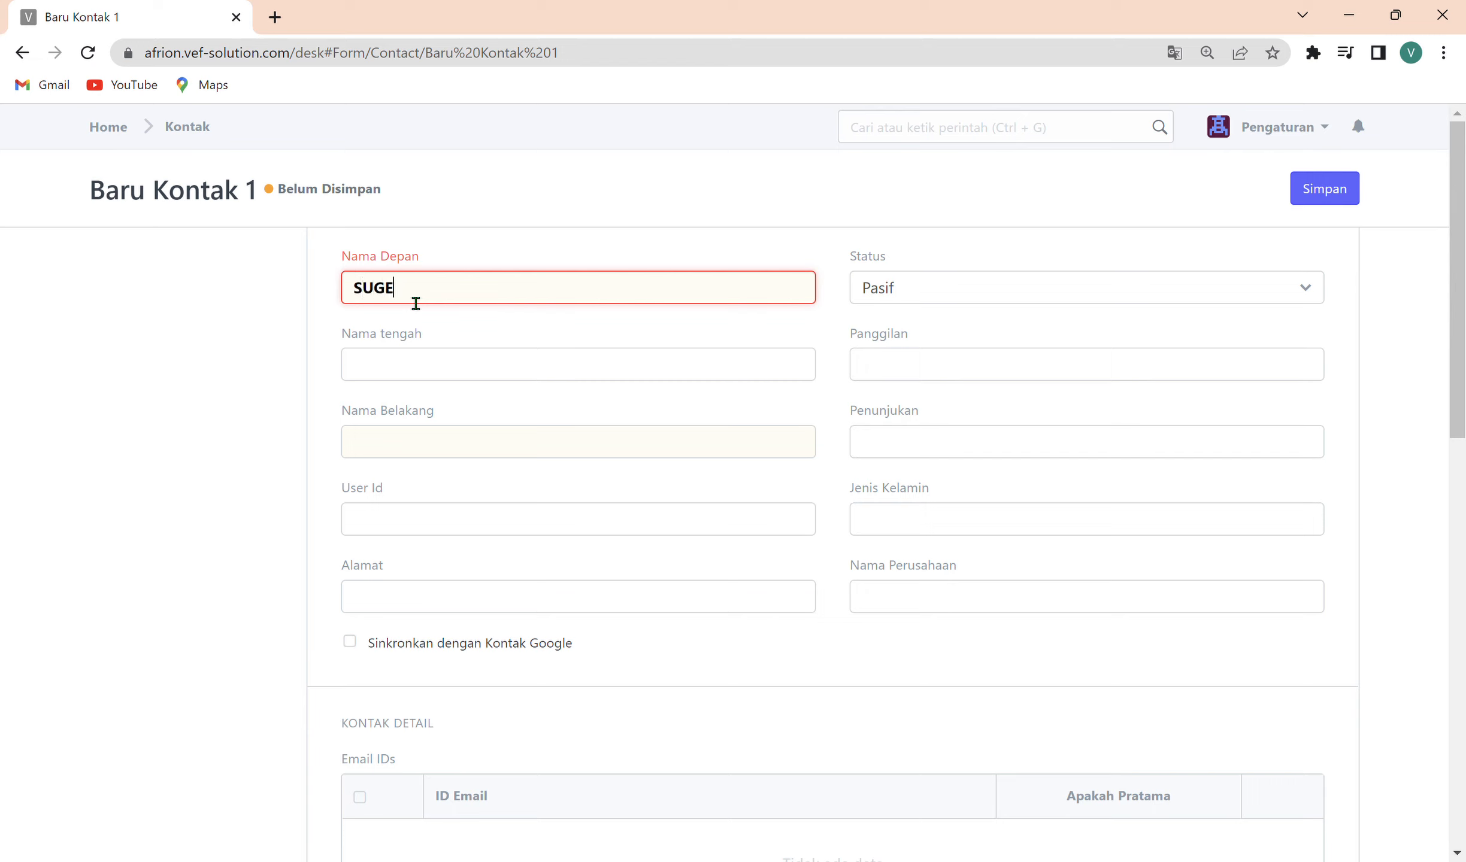
pyautogui.press('Tab')
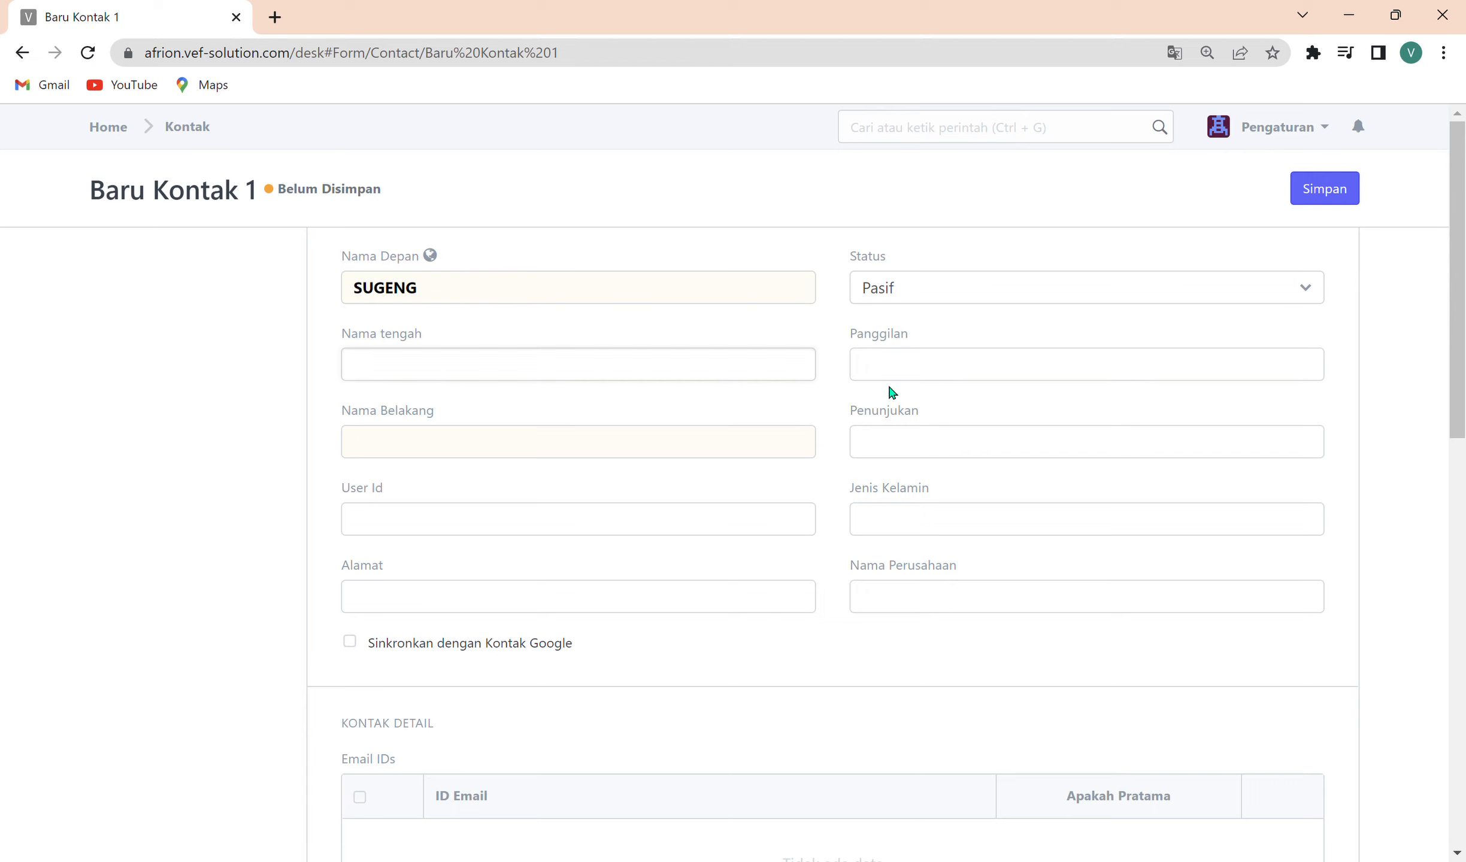
# Set the new contact's Panggilan to Mr.
pyautogui.click(974, 381)
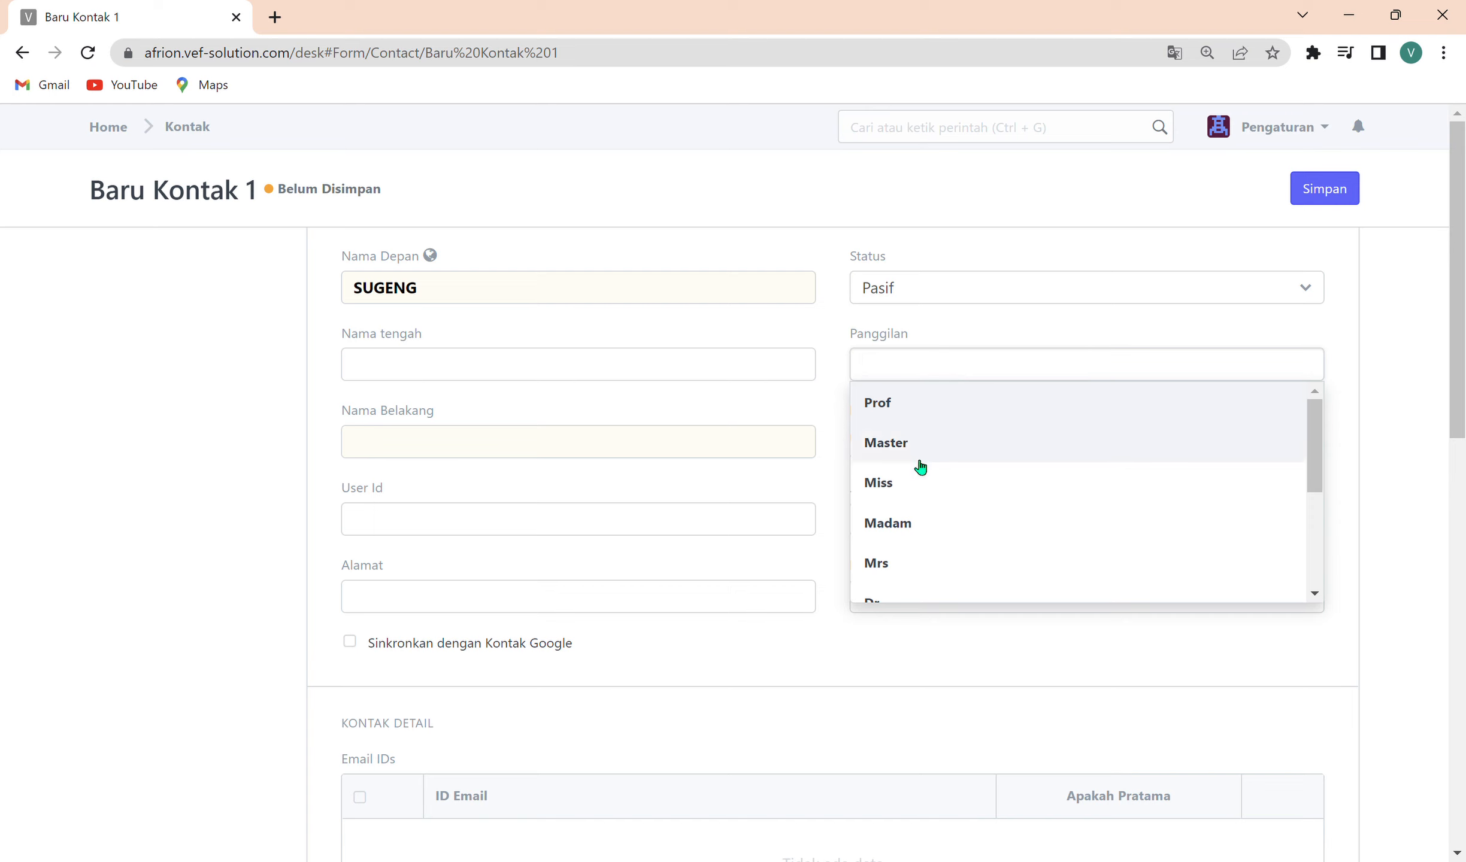
pyautogui.scroll(-3, 932, 558)
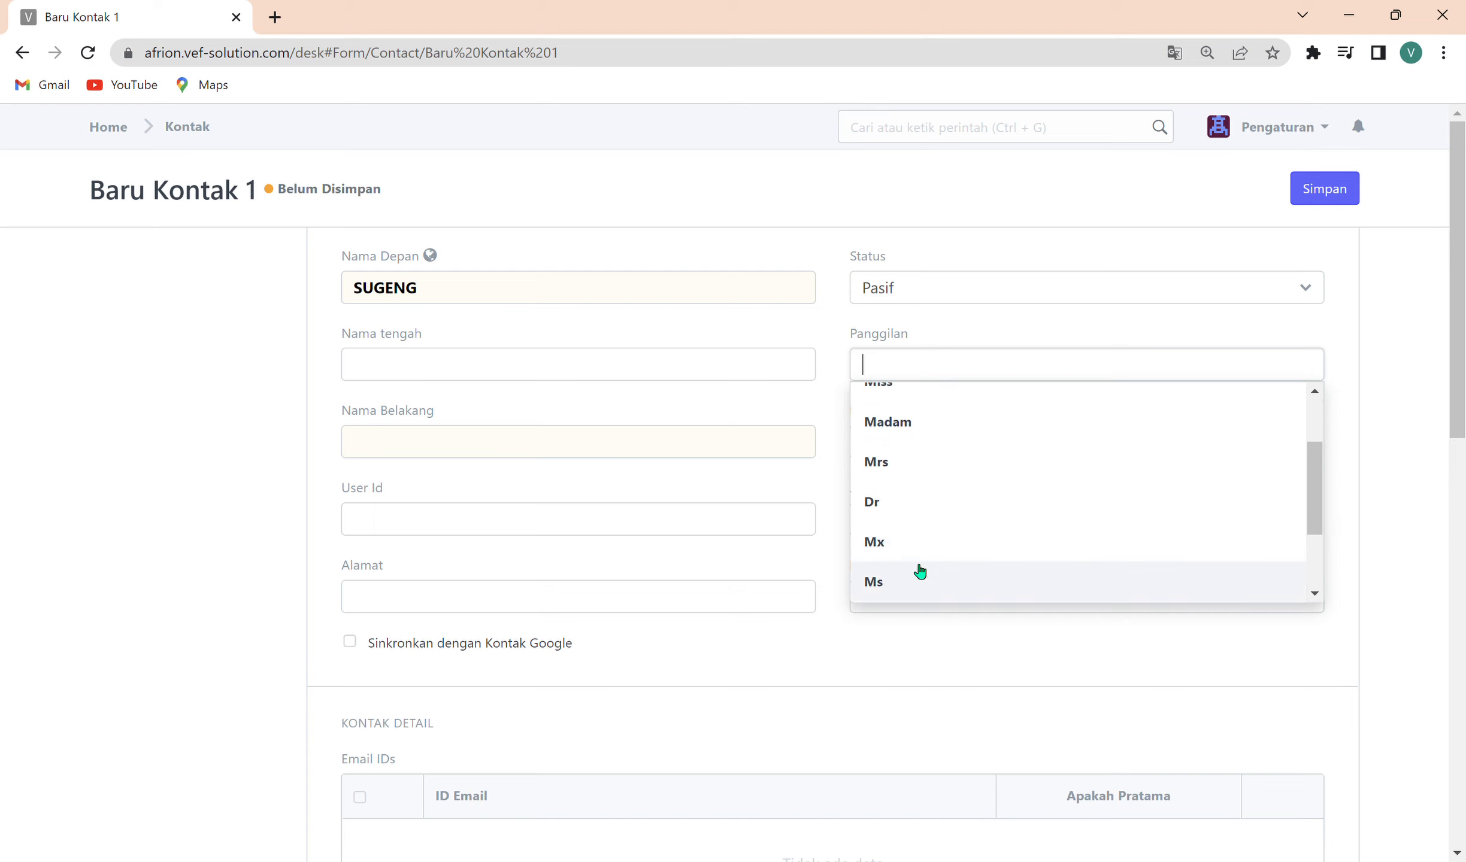
pyautogui.click(910, 521)
pyautogui.click(451, 458)
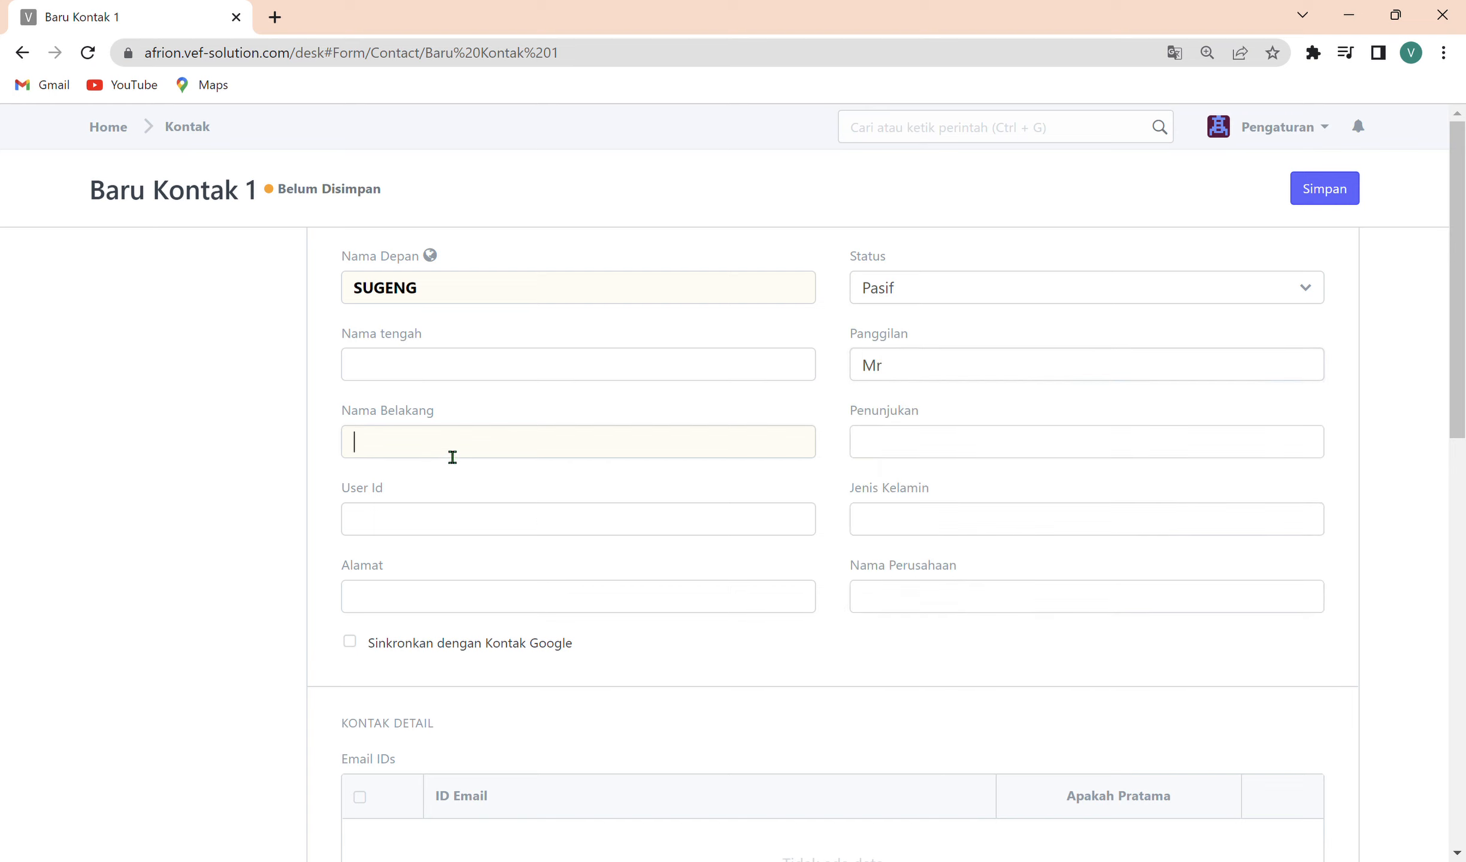
# Add a Nomor kontak row with the driver's phone number, mark it as the primary telephone, and save the contact.
pyautogui.scroll(-3, 478, 566)
pyautogui.scroll(-3, 520, 512)
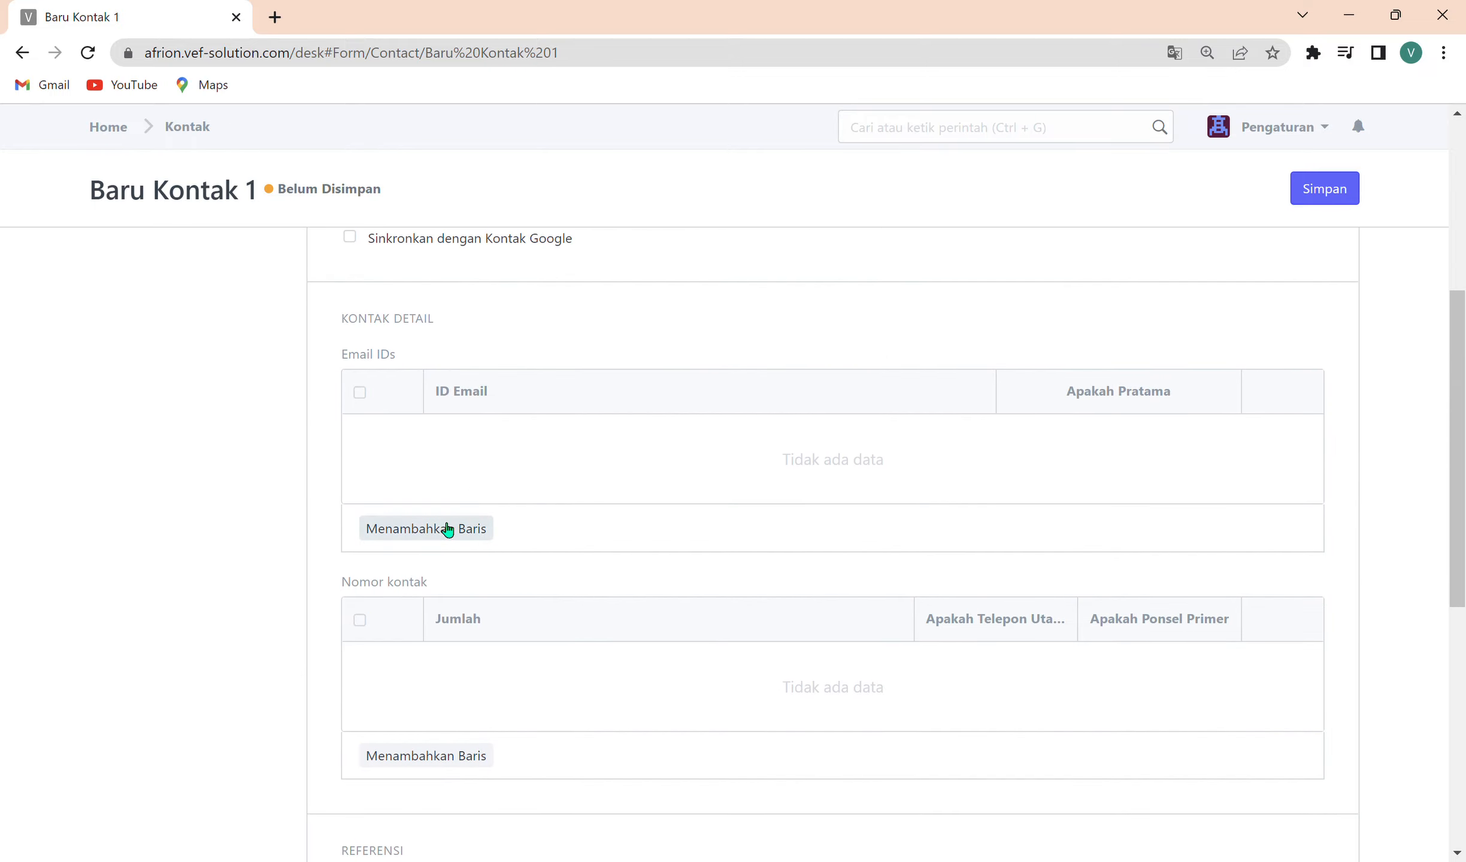
pyautogui.click(458, 754)
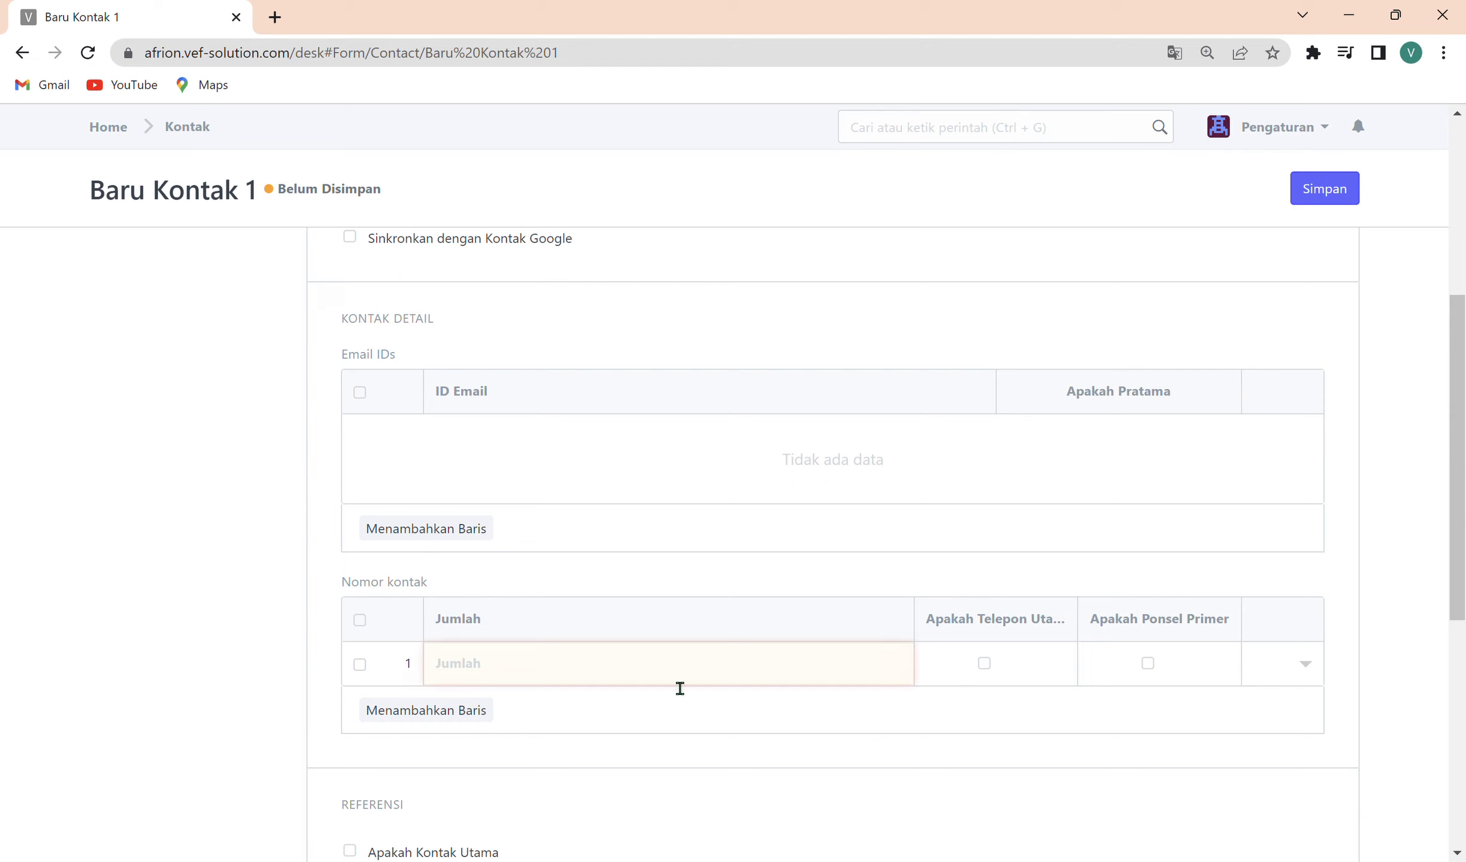
pyautogui.click(984, 665)
pyautogui.click(1327, 191)
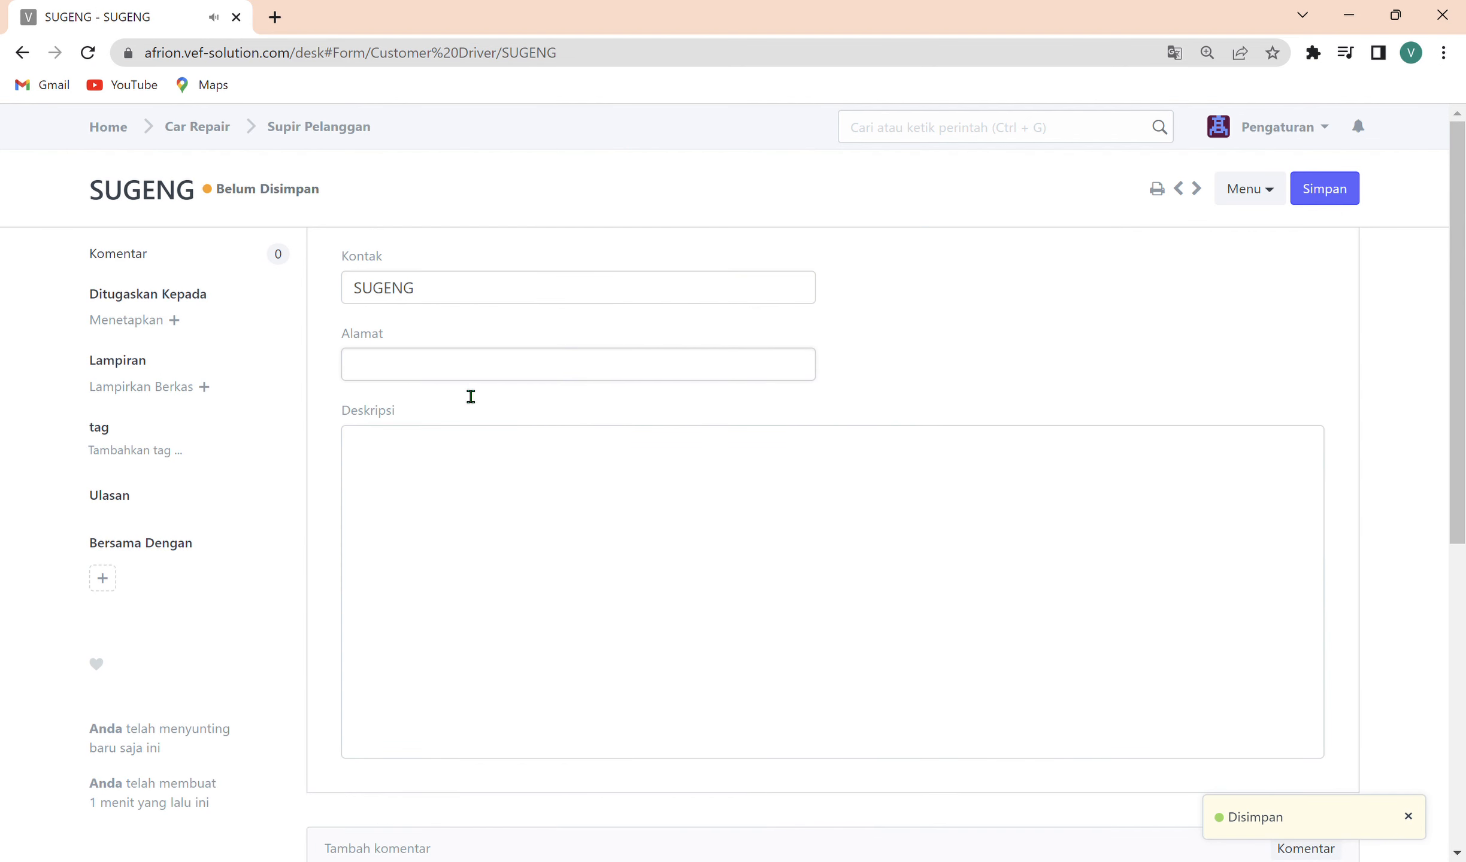
# Save the driver record with its linked contact and return to the Car Repair module.
pyautogui.click(497, 528)
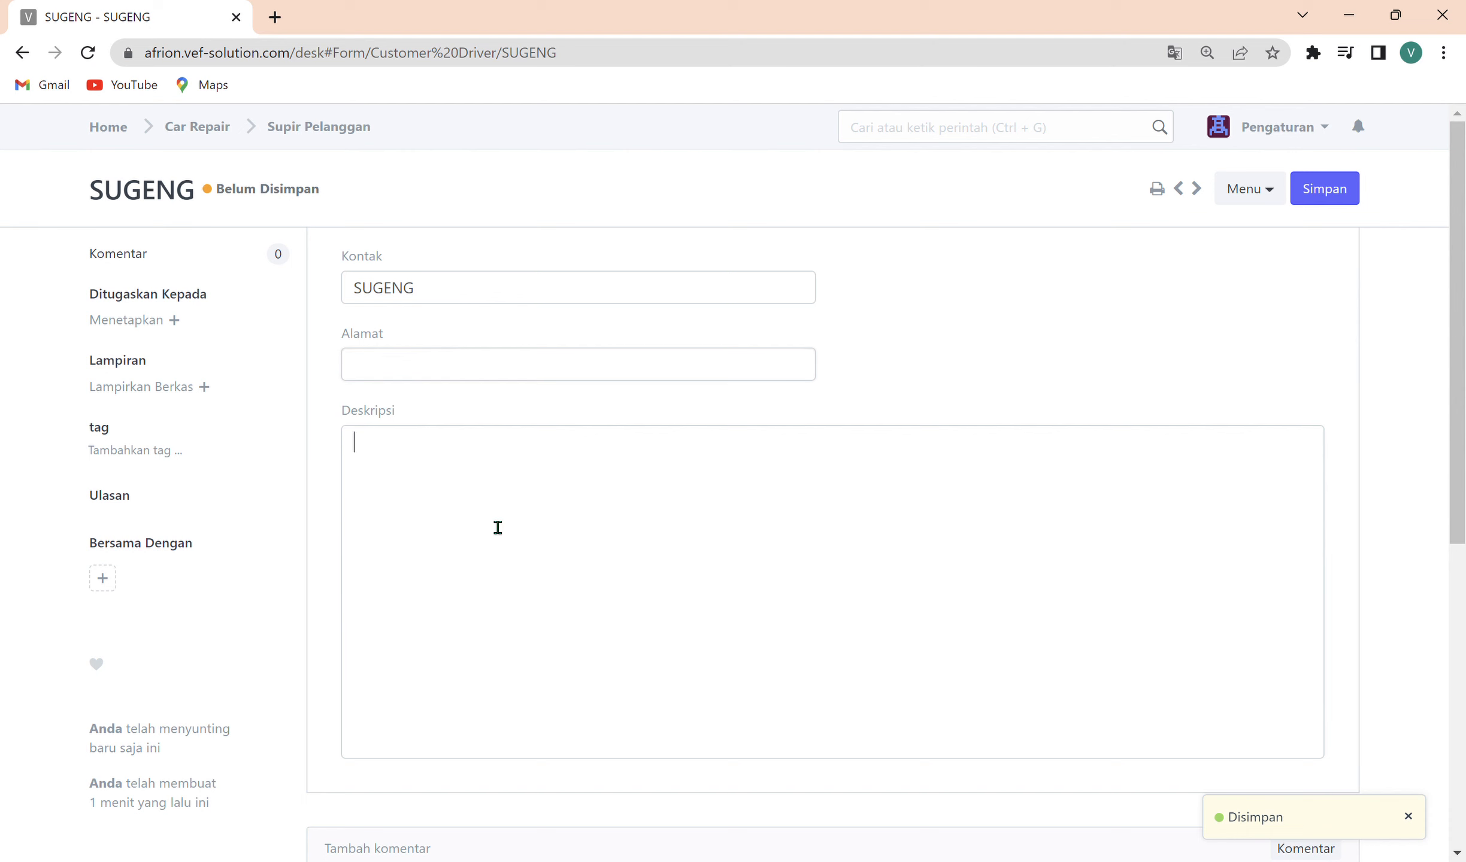
pyautogui.click(1325, 188)
pyautogui.click(352, 147)
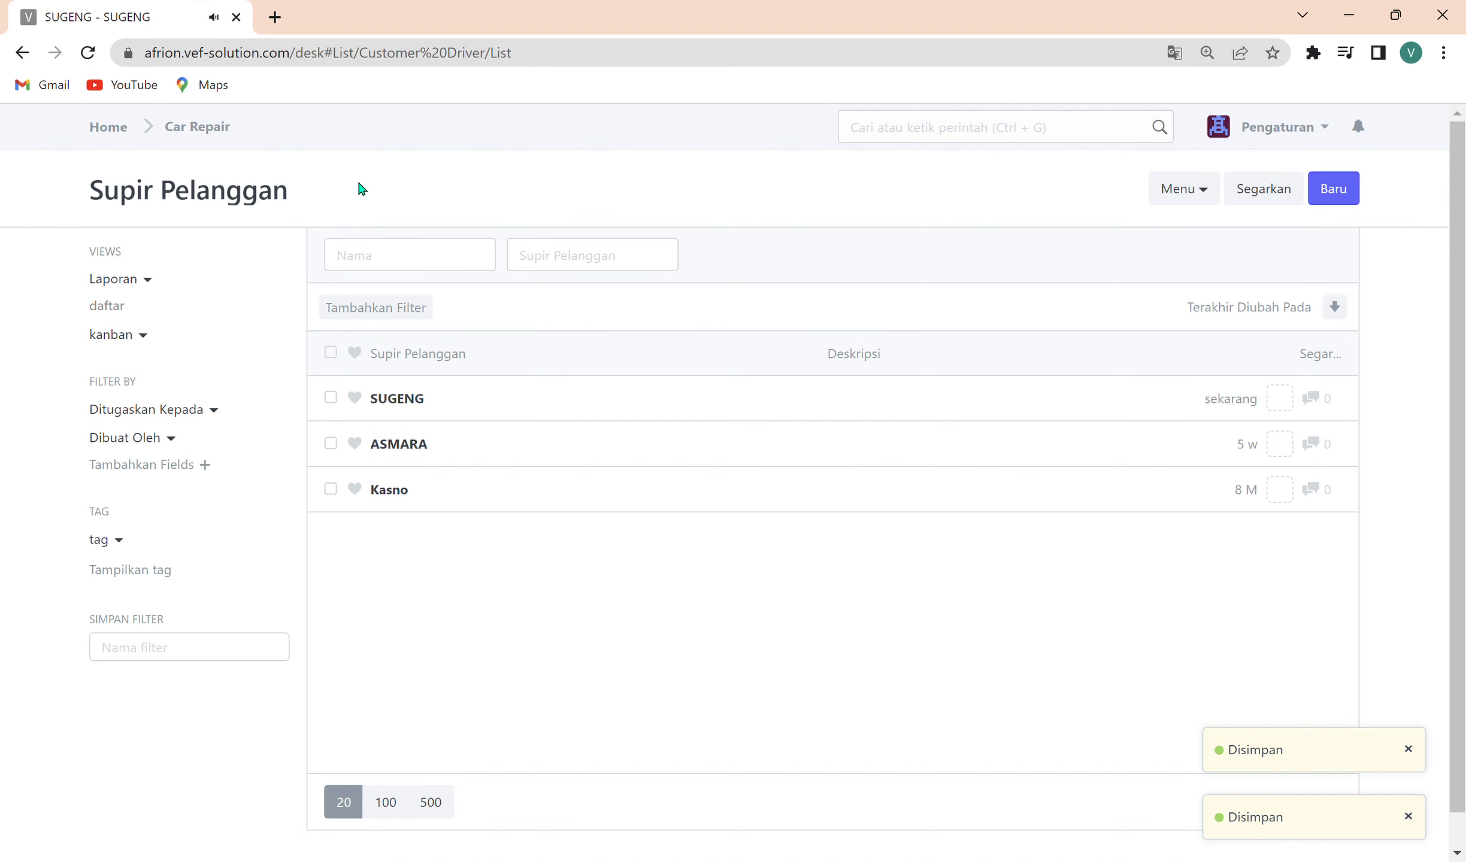
pyautogui.click(22, 53)
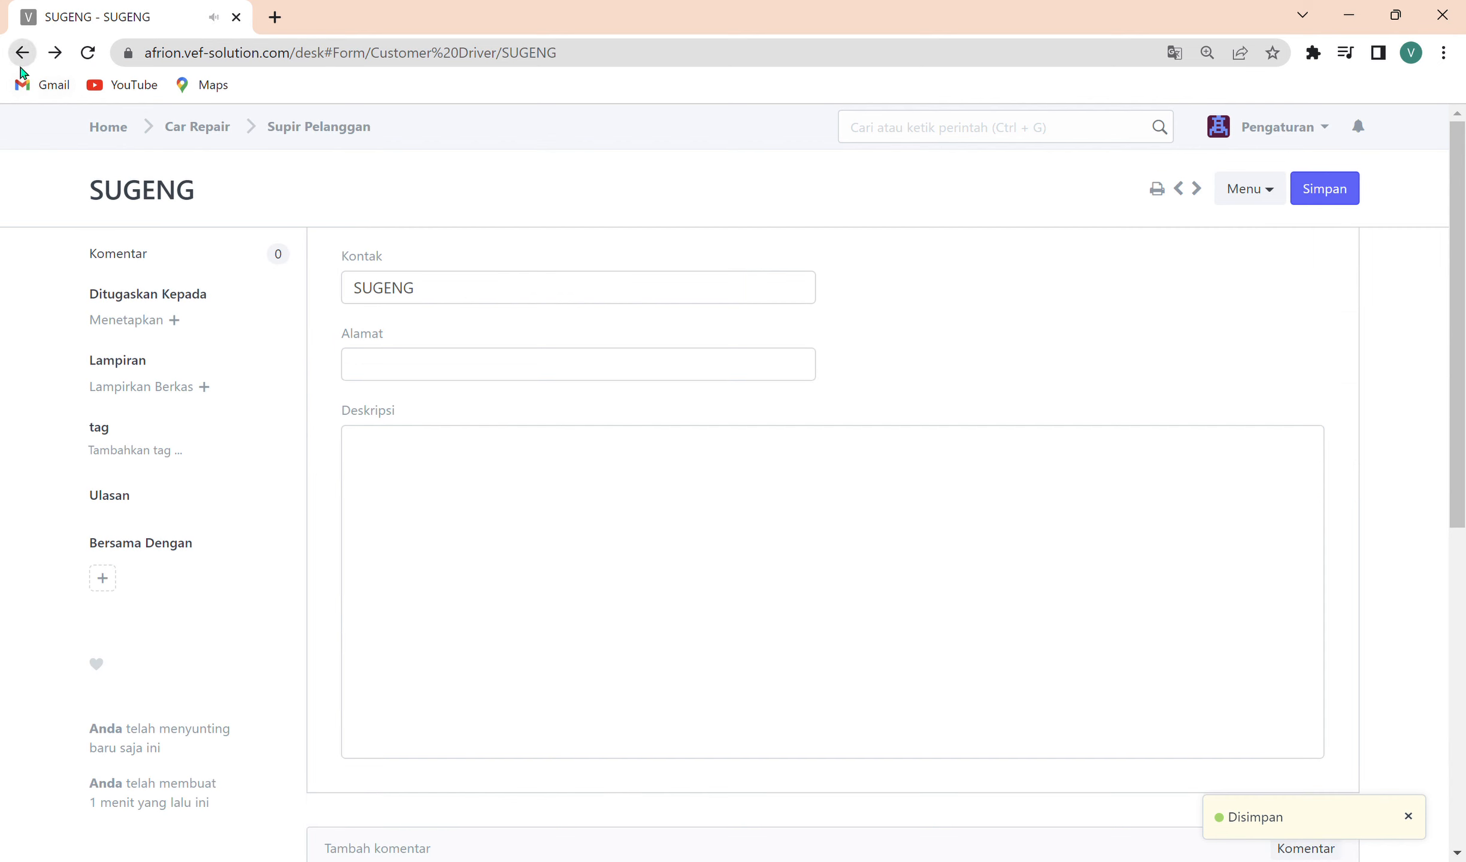
pyautogui.click(333, 138)
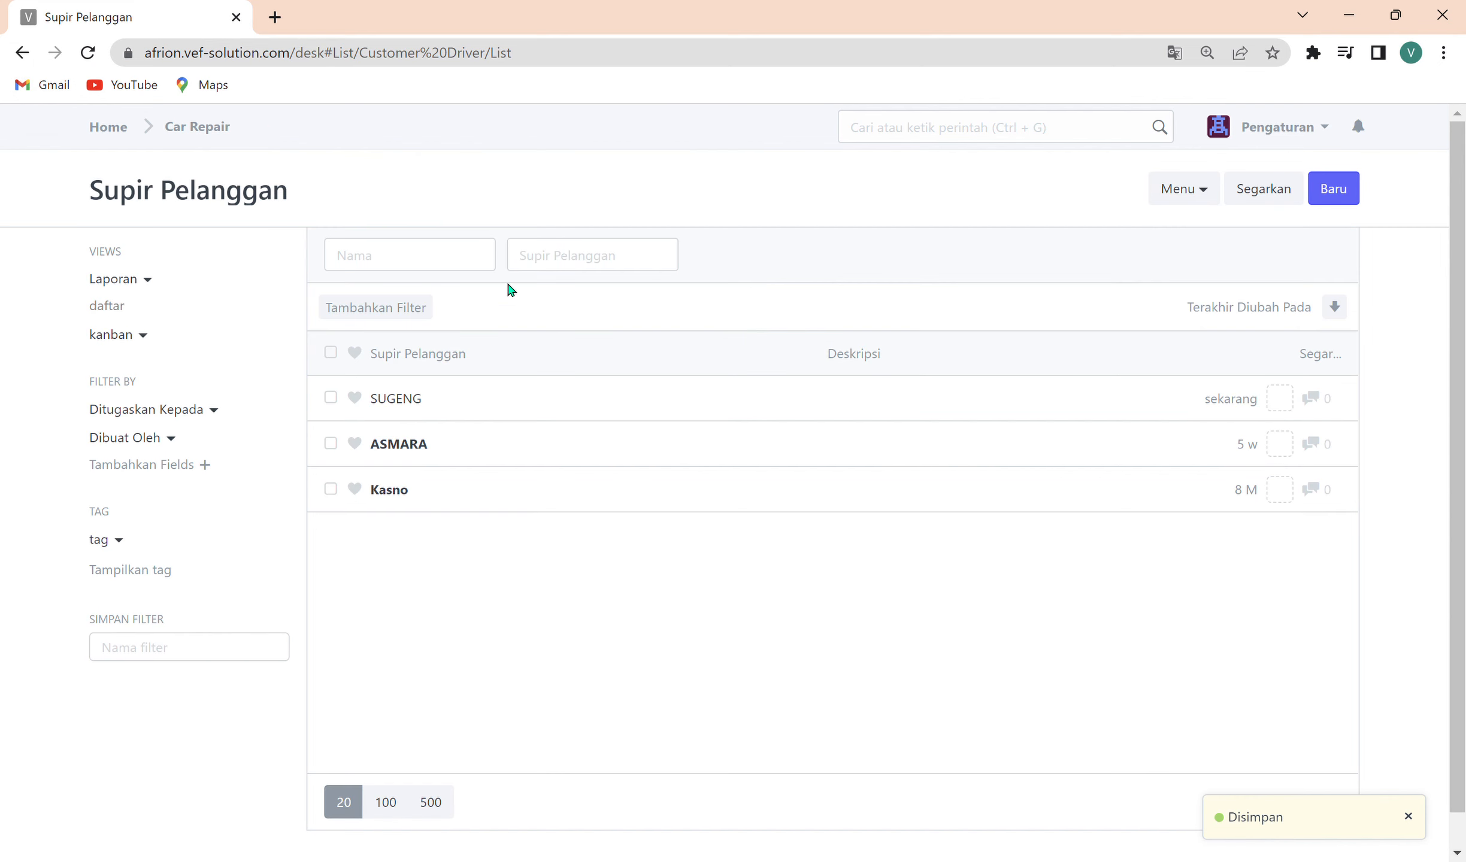
pyautogui.click(210, 139)
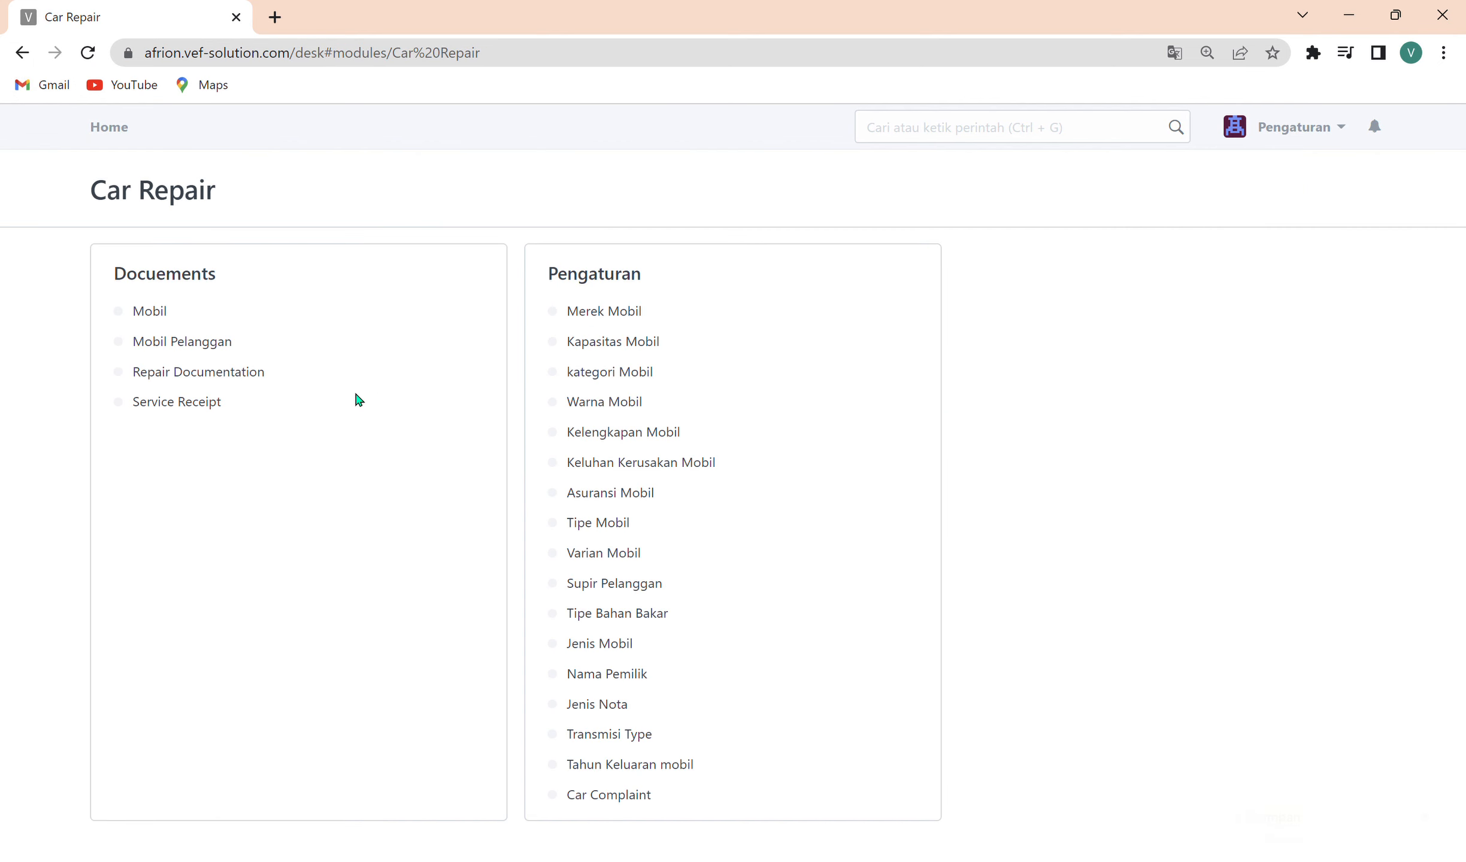
# Open the Jenis Mobil list, look through its entries, and filter by the name STARGA.
pyautogui.click(642, 644)
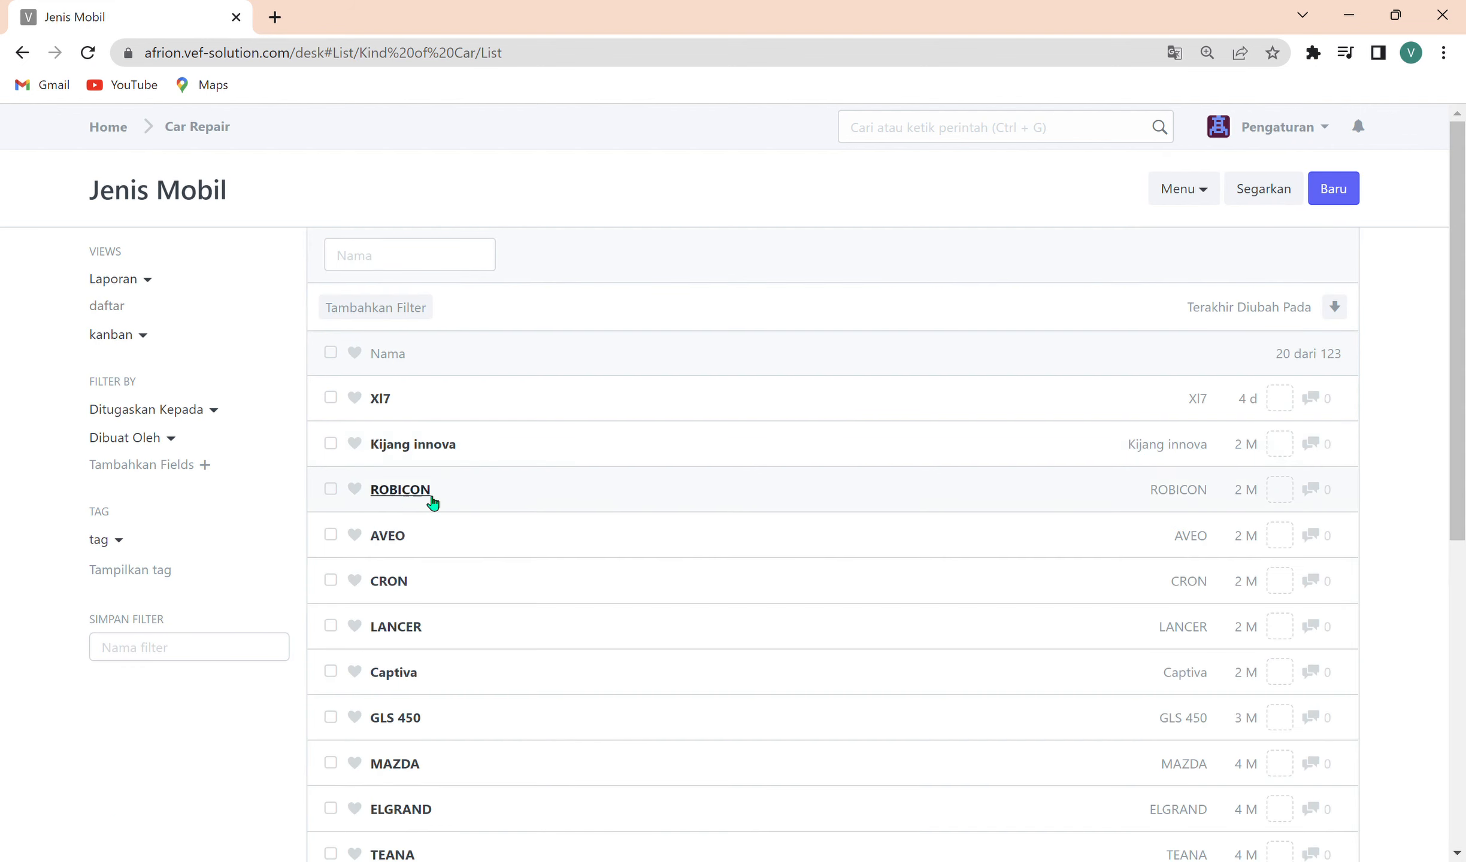
pyautogui.scroll(-3, 451, 498)
pyautogui.scroll(3, 395, 426)
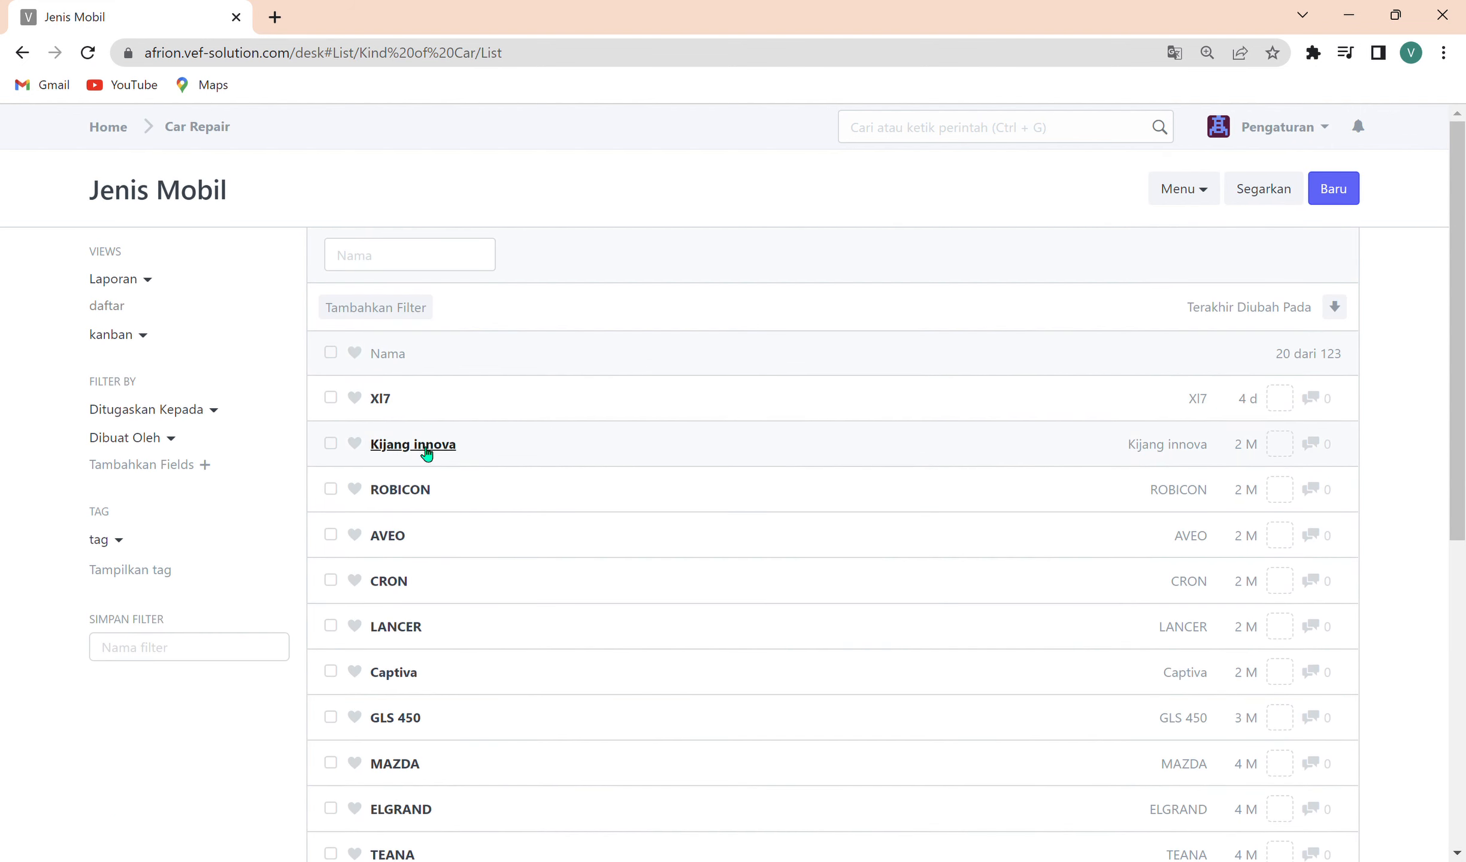
pyautogui.scroll(-6, 411, 593)
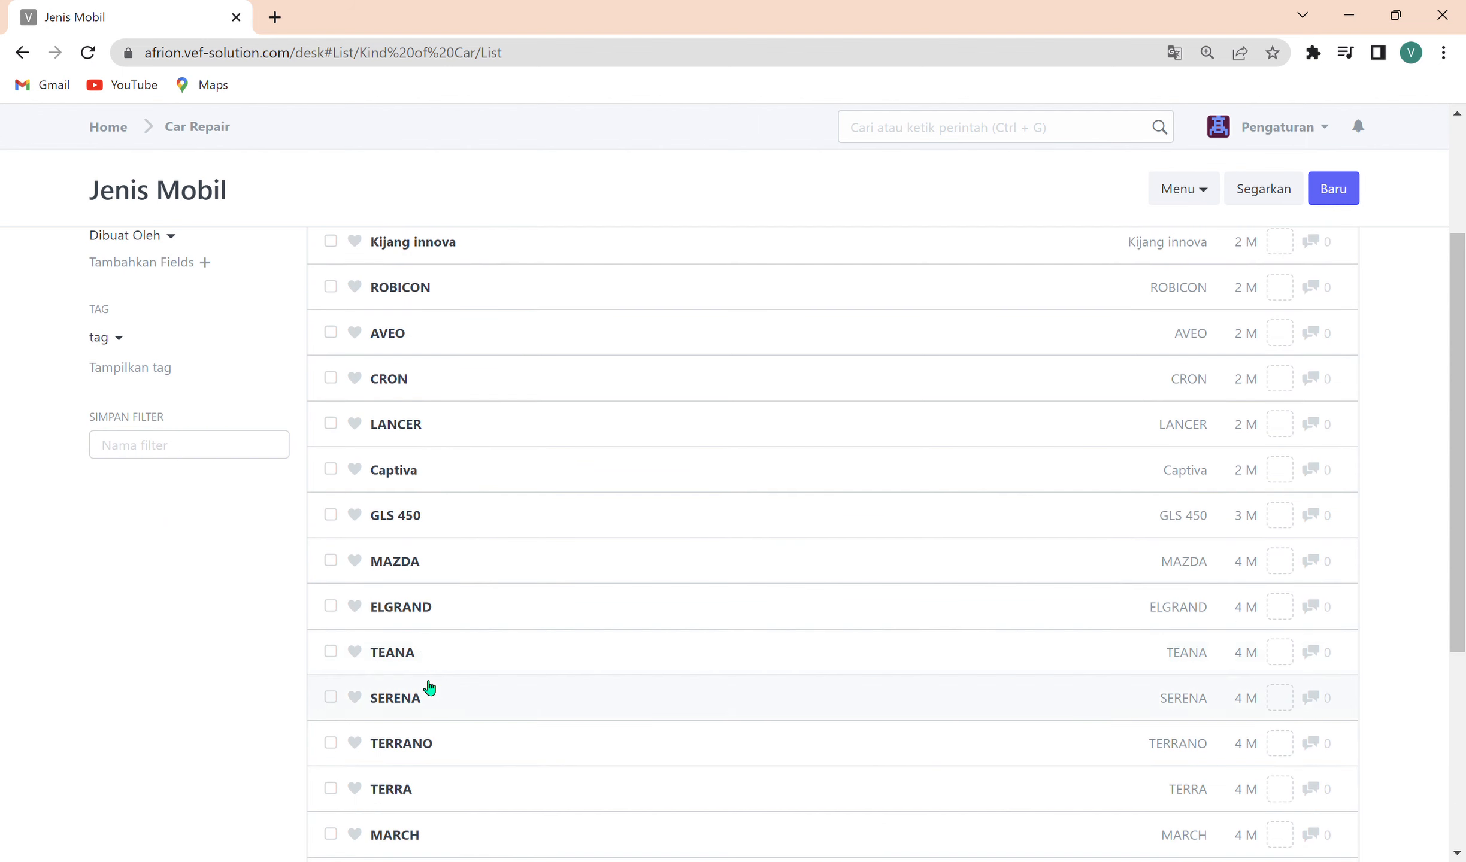
pyautogui.scroll(6, 464, 680)
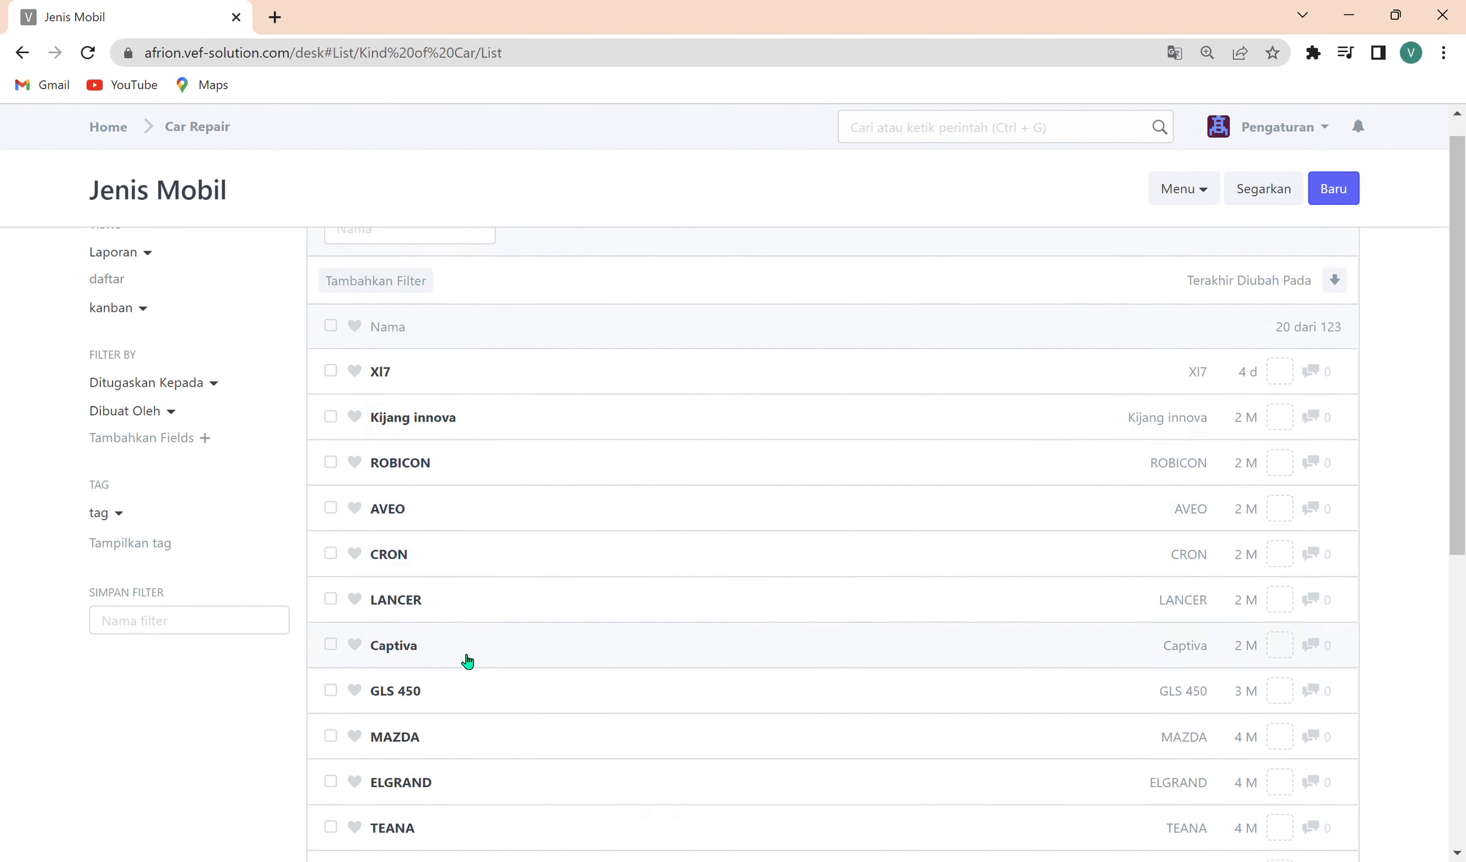
pyautogui.click(488, 268)
pyautogui.write('STARGA')
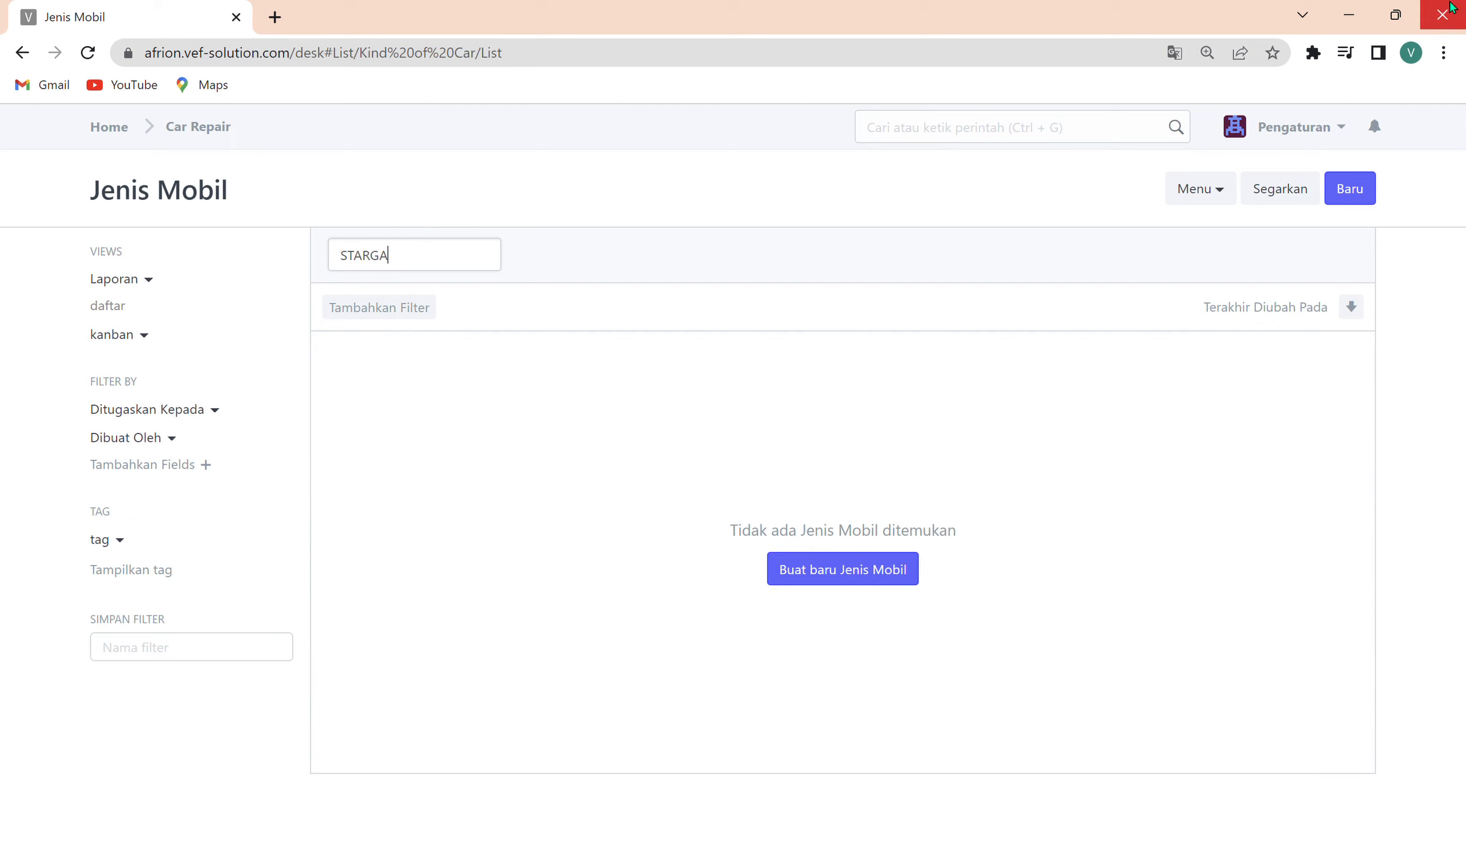
# Create and save a new Jenis Mobil named STARGAZER, and return to the Car Repair module.
pyautogui.click(1354, 182)
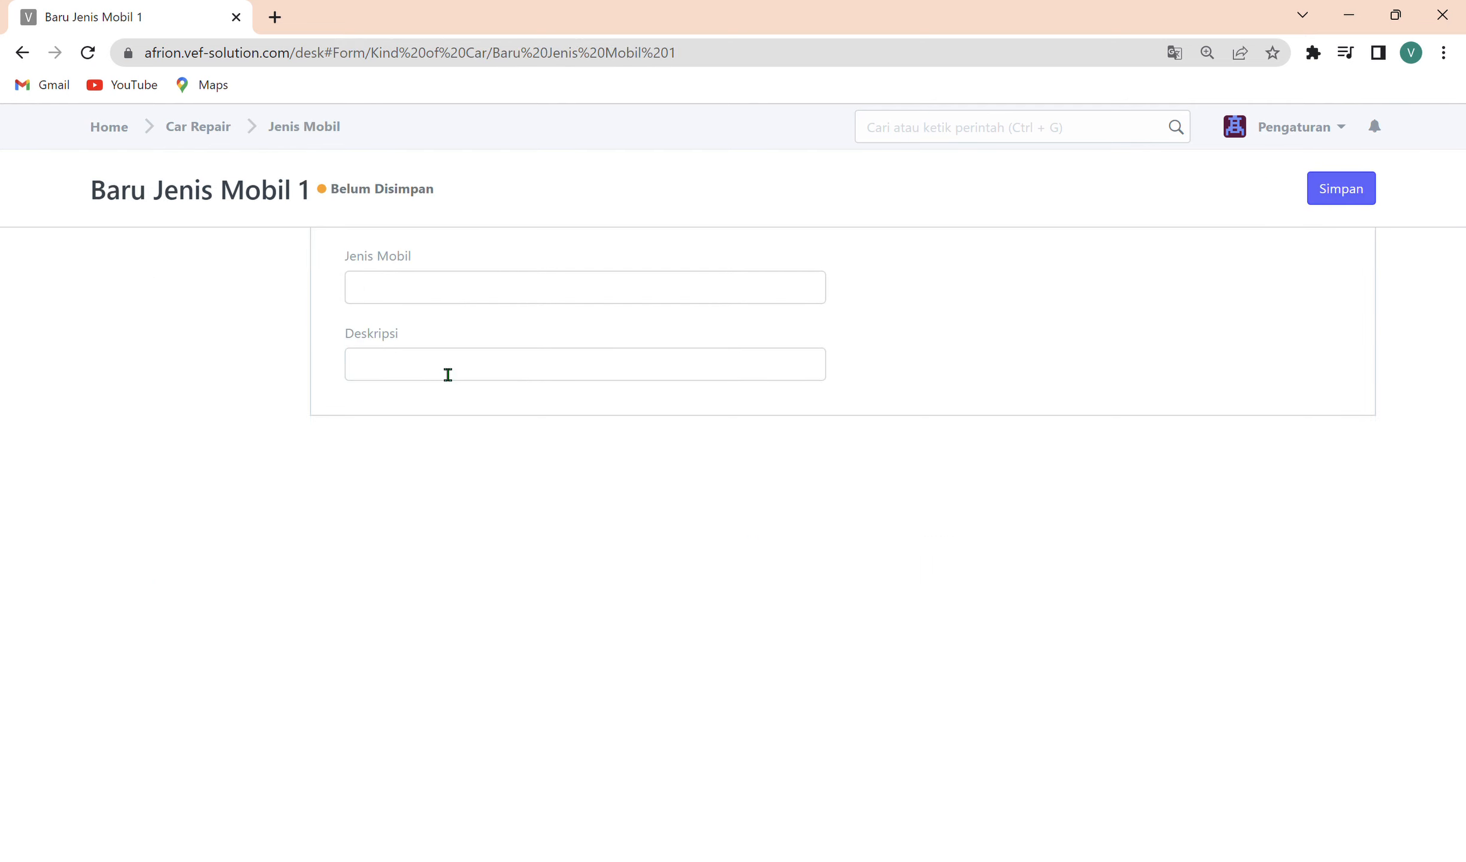
pyautogui.click(448, 303)
pyautogui.write('STARGAZER')
pyautogui.hotkey('ctrl', 's')
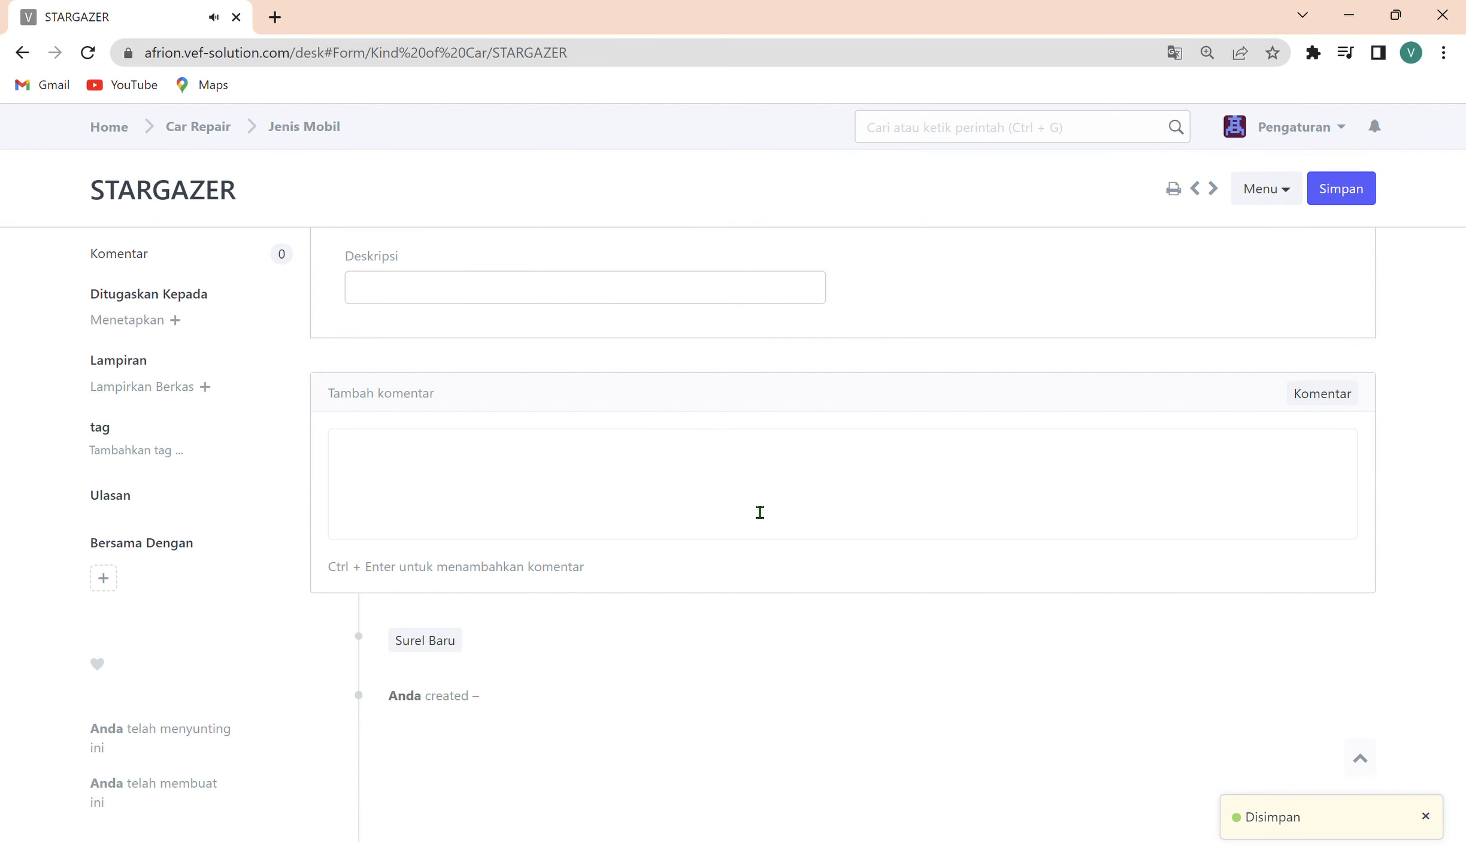
pyautogui.click(335, 135)
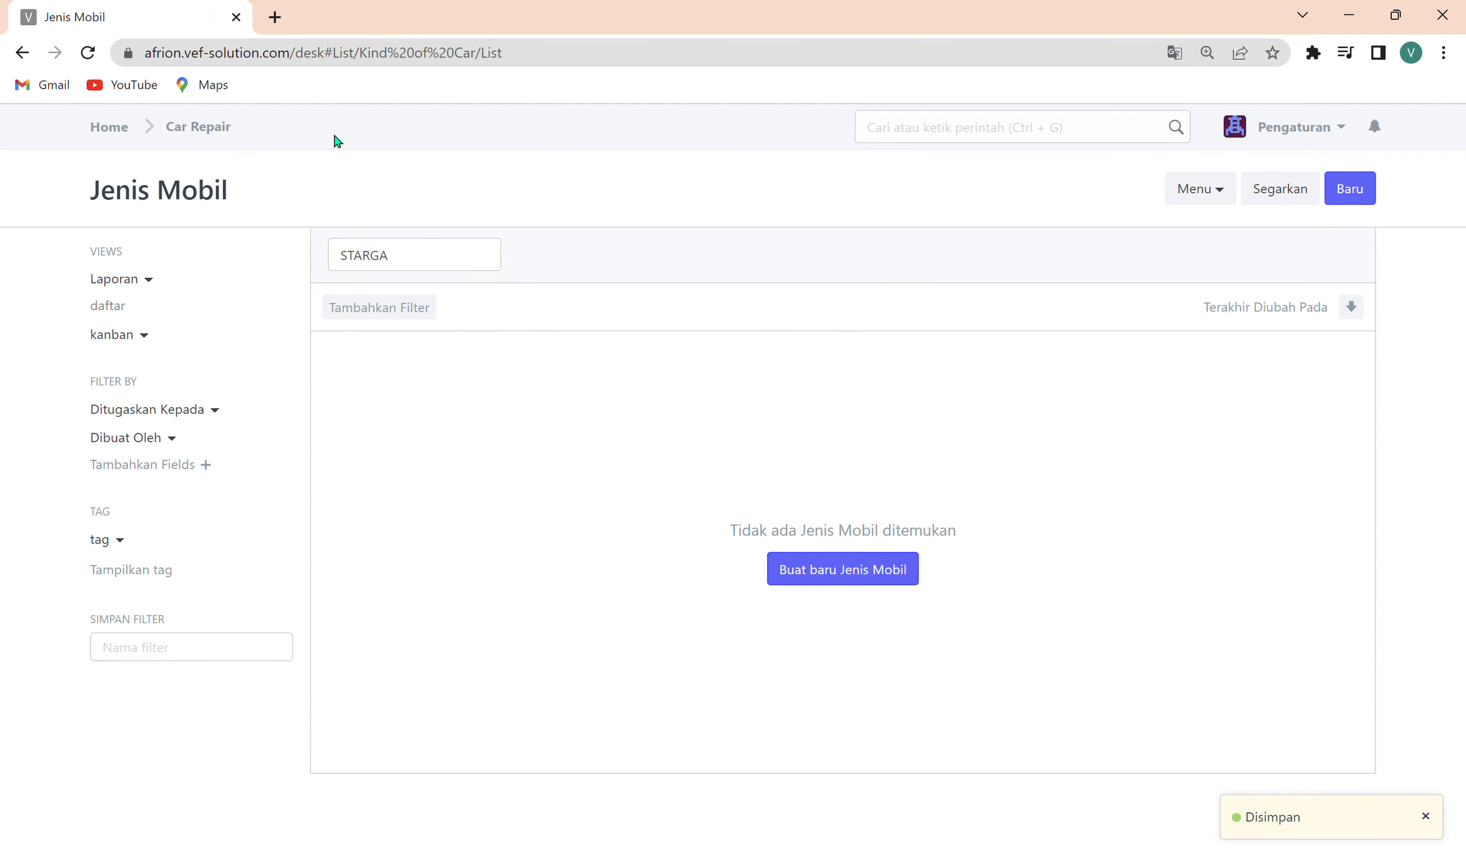
pyautogui.click(223, 135)
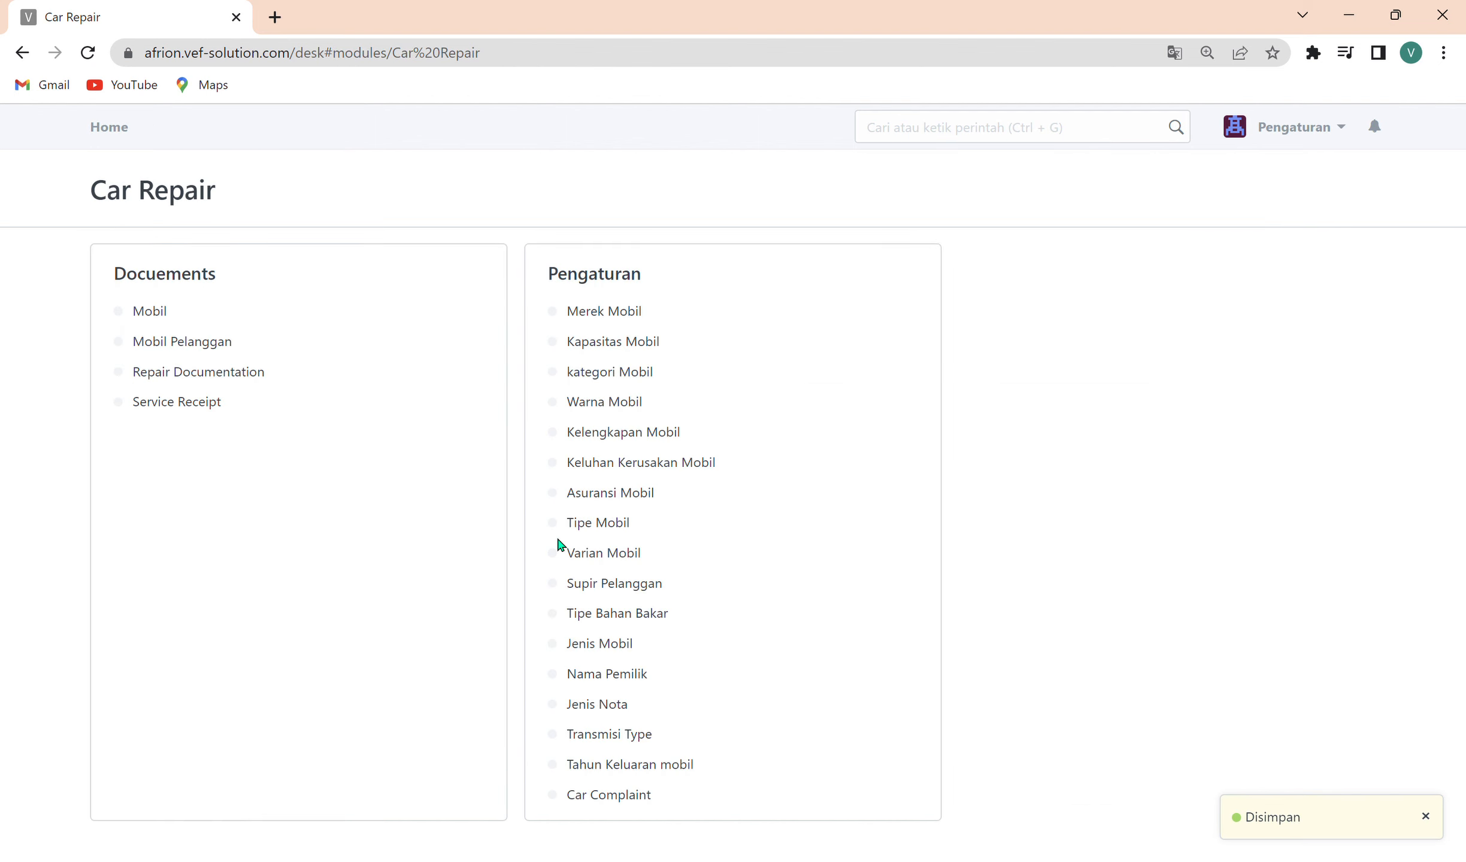
# Open the Nama Pemilik list and start a new owner record in the full-page form.
pyautogui.click(621, 685)
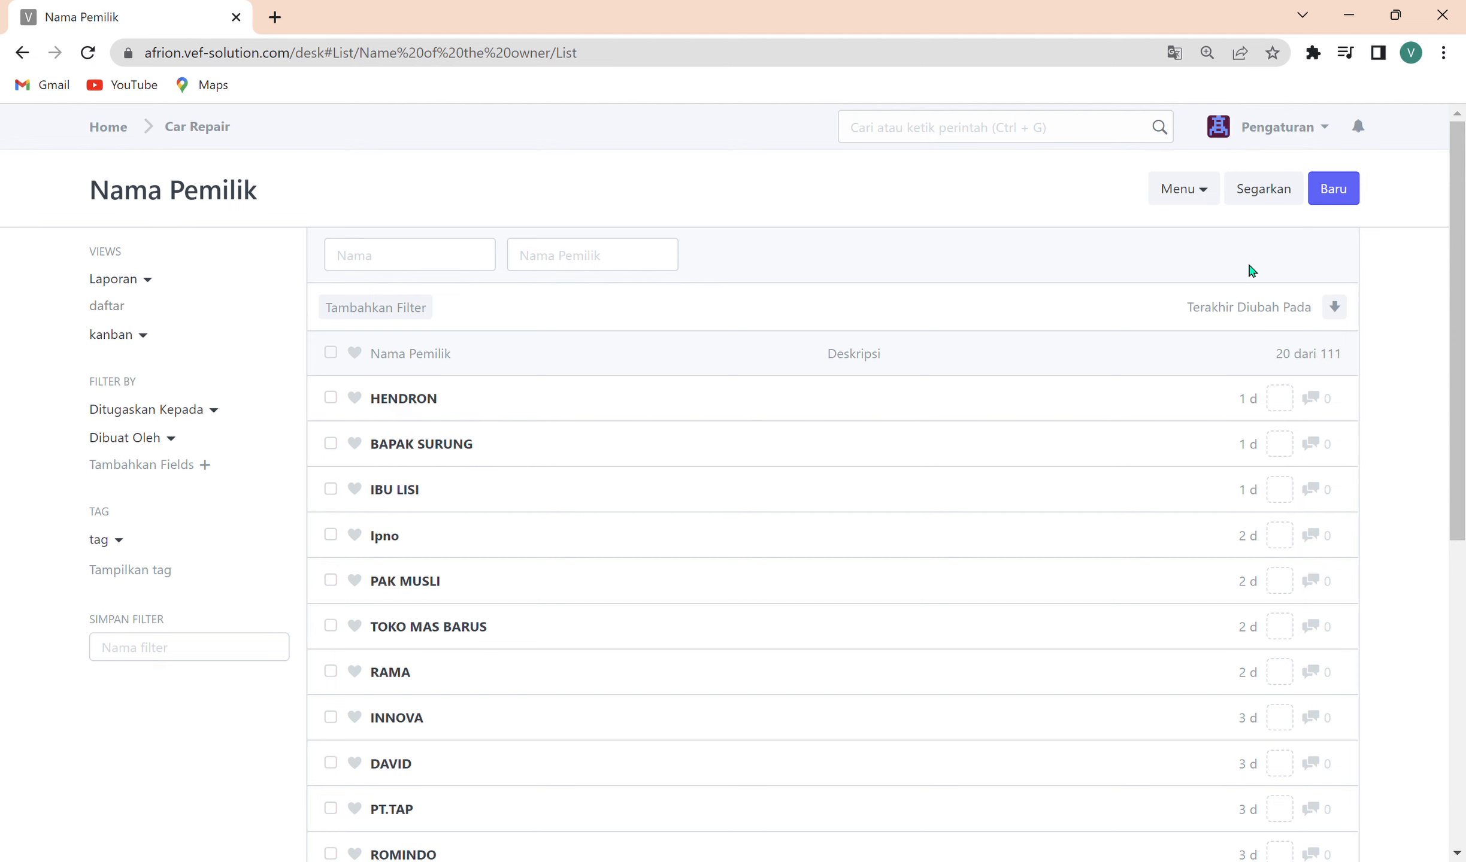
pyautogui.click(1335, 204)
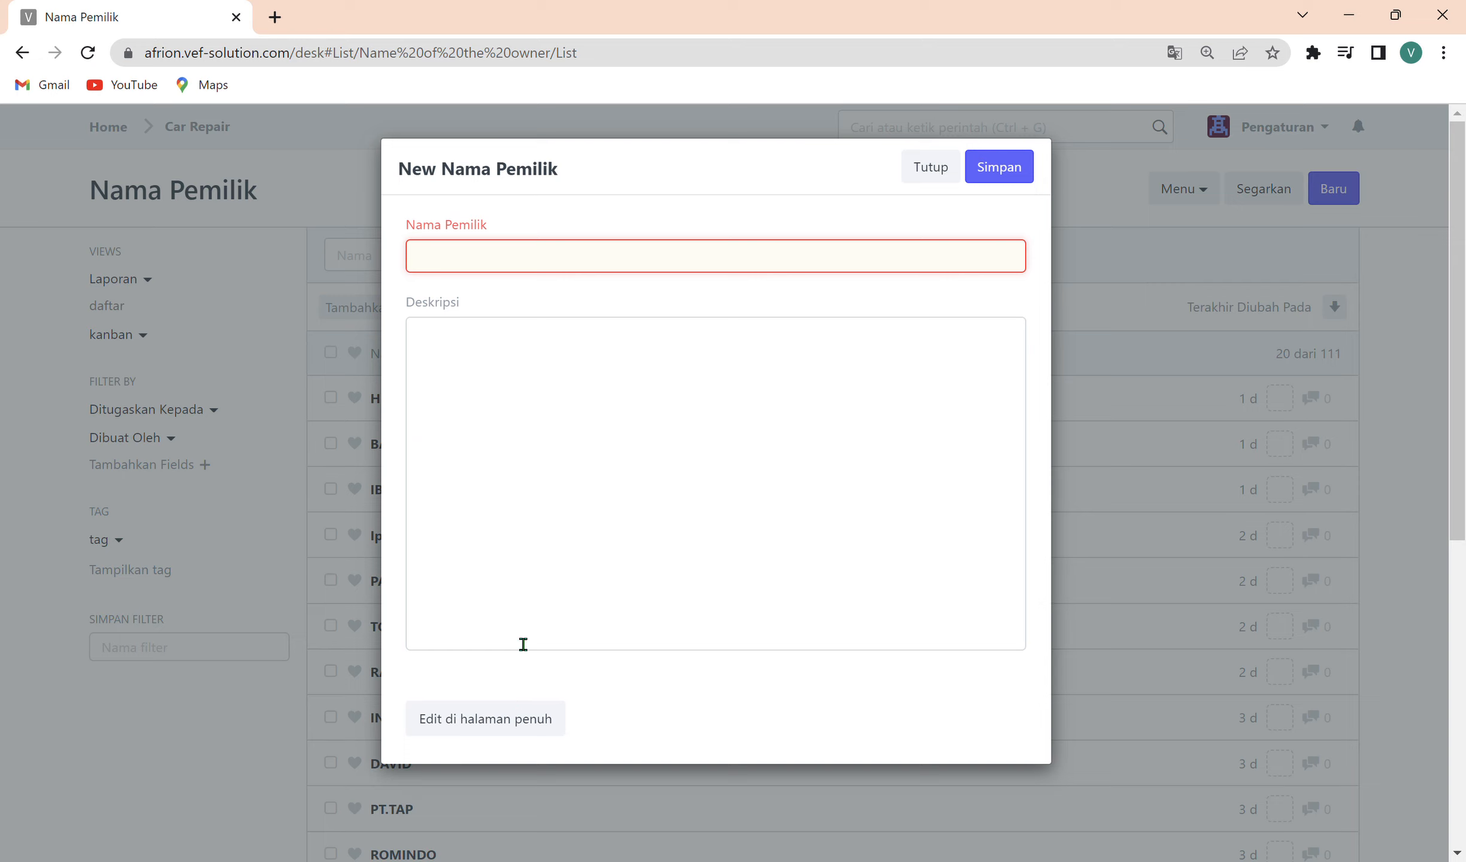
pyautogui.click(521, 717)
pyautogui.click(446, 296)
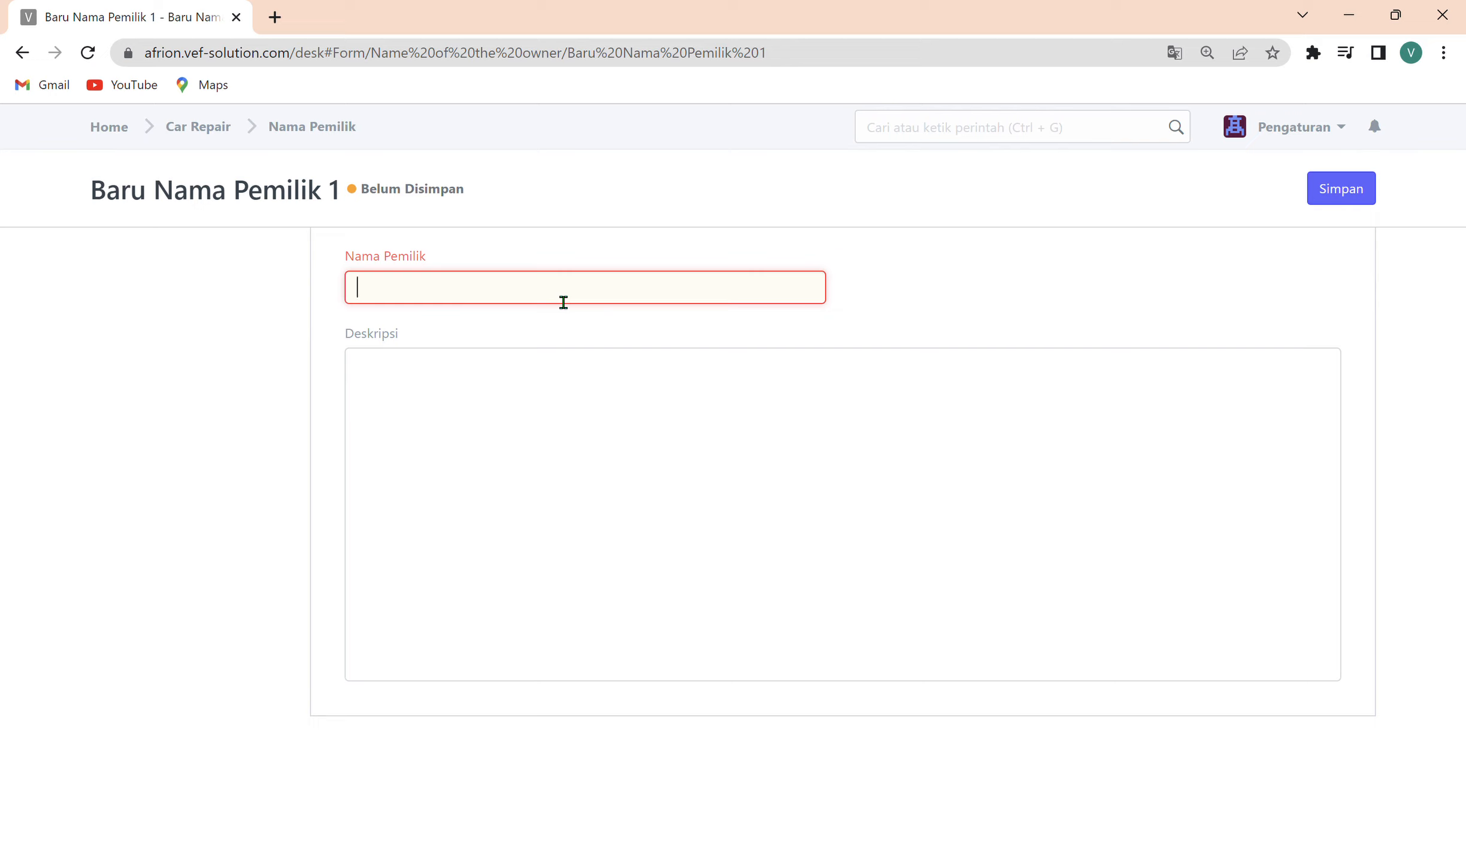
# Enter the owner's full name as Nama Pemilik and save the record.
pyautogui.press('BackSpace')
pyautogui.press('BackSpace')
pyautogui.press('BackSpace')
pyautogui.press('BackSpace')
pyautogui.press('BackSpace')
pyautogui.press('BackSpace')
pyautogui.click(1348, 197)
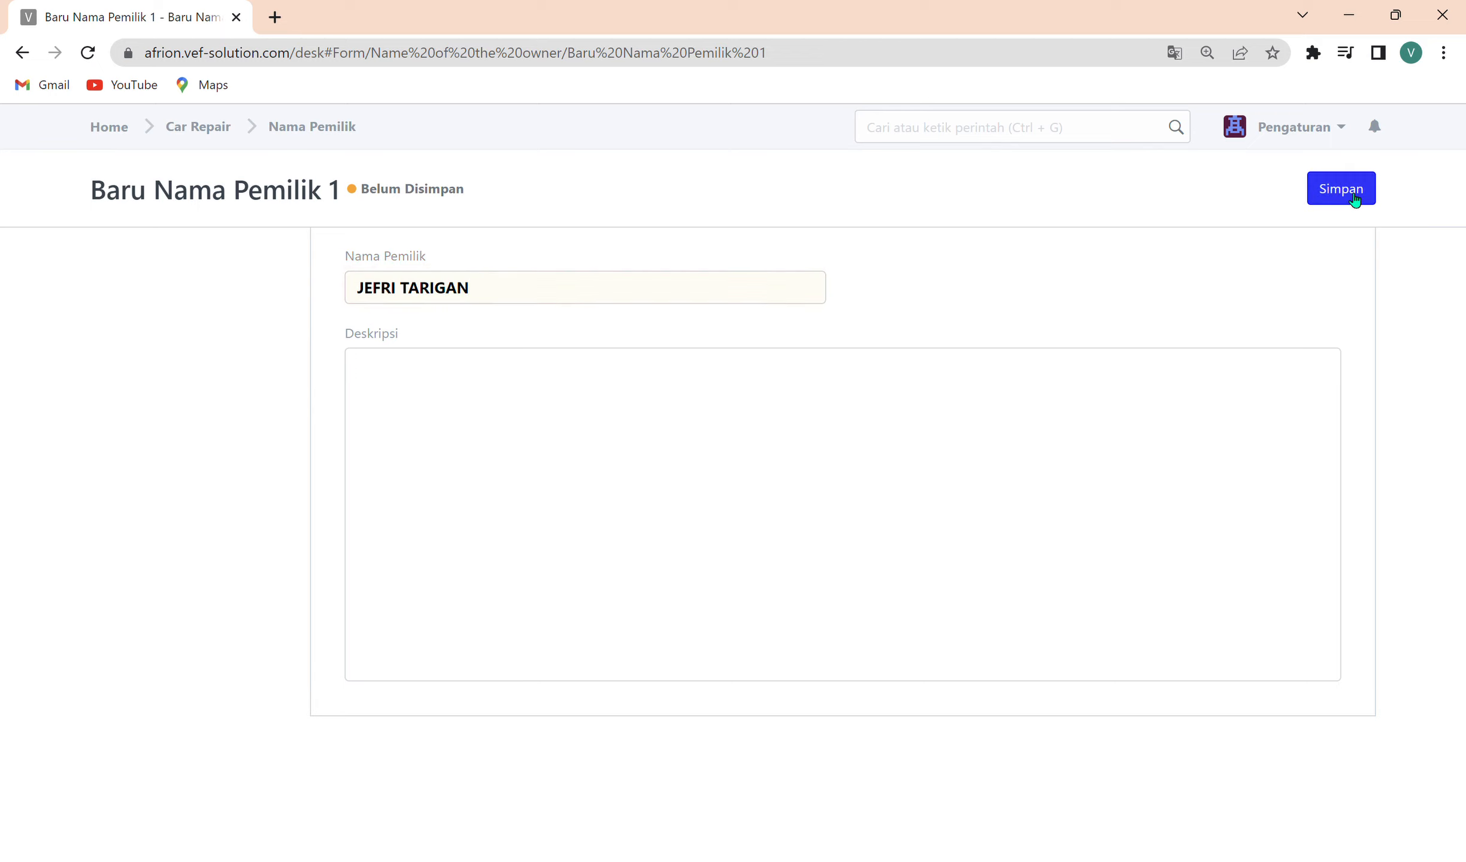
pyautogui.click(1346, 201)
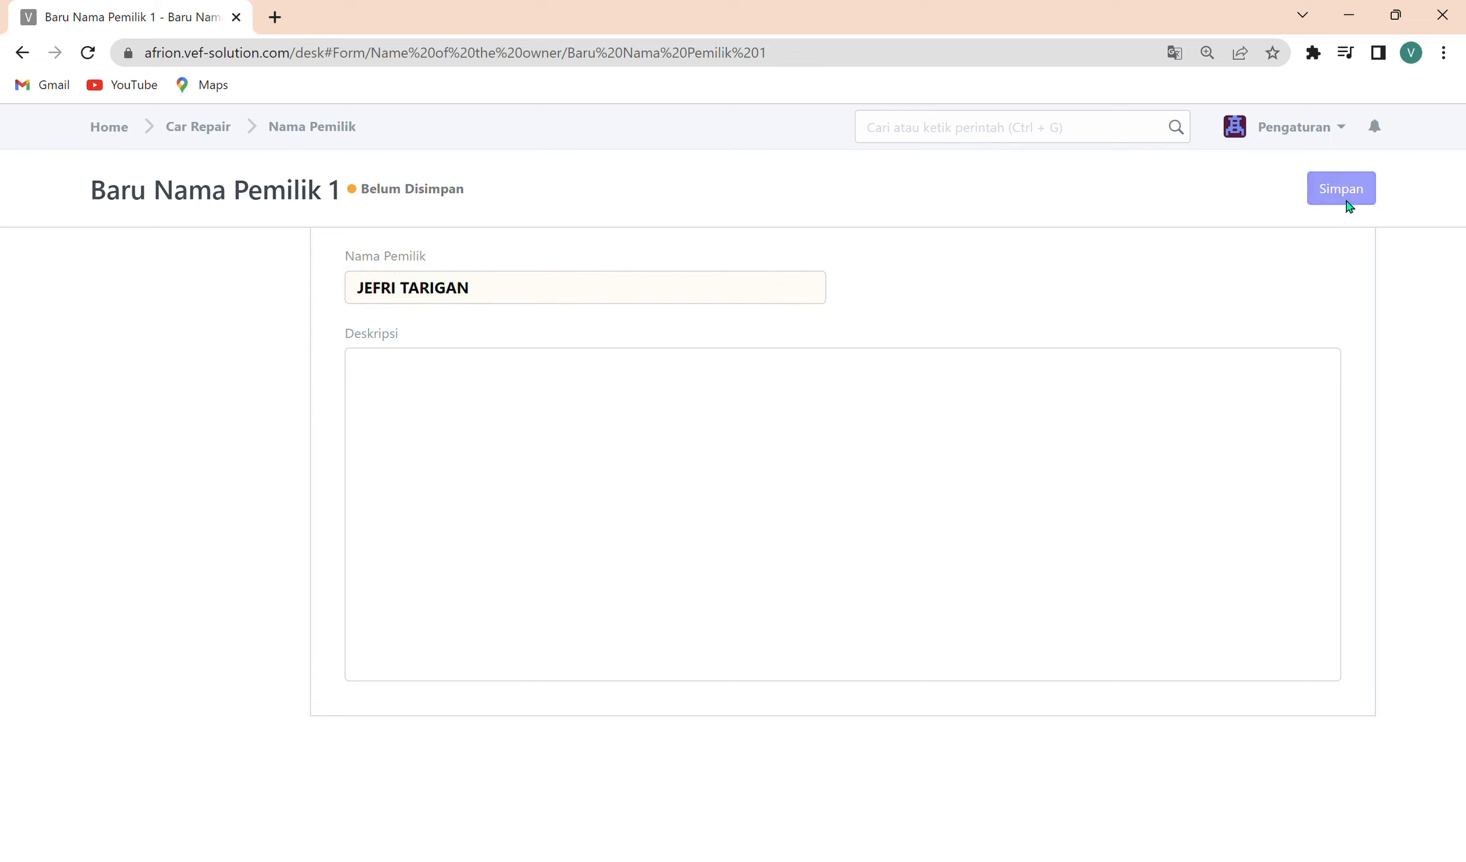
# Leave the owner record for the Car Repair module, view the Transmisi Type list, and return to the module.
pyautogui.click(293, 132)
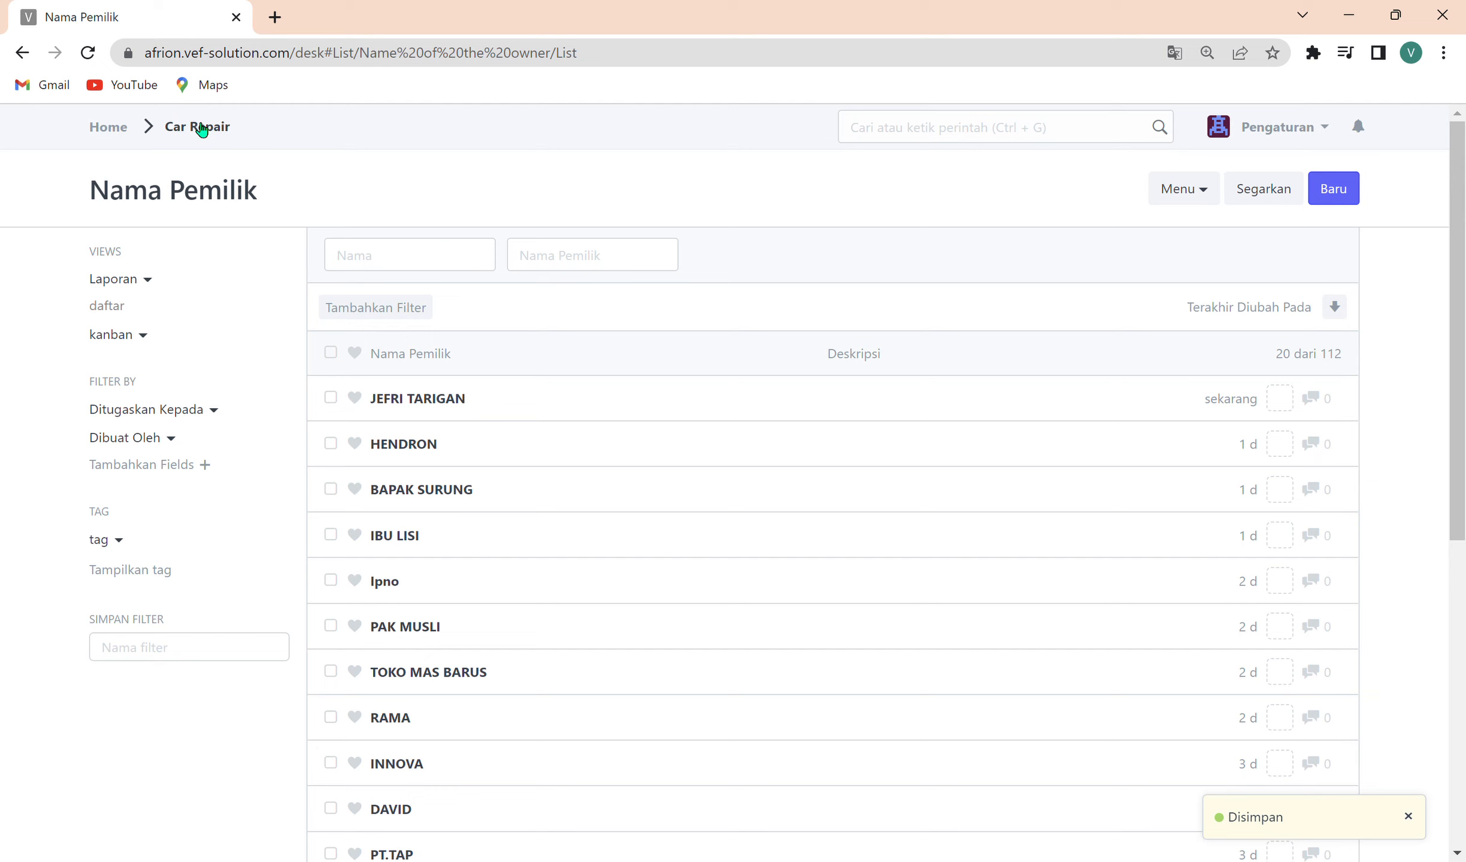
pyautogui.click(123, 133)
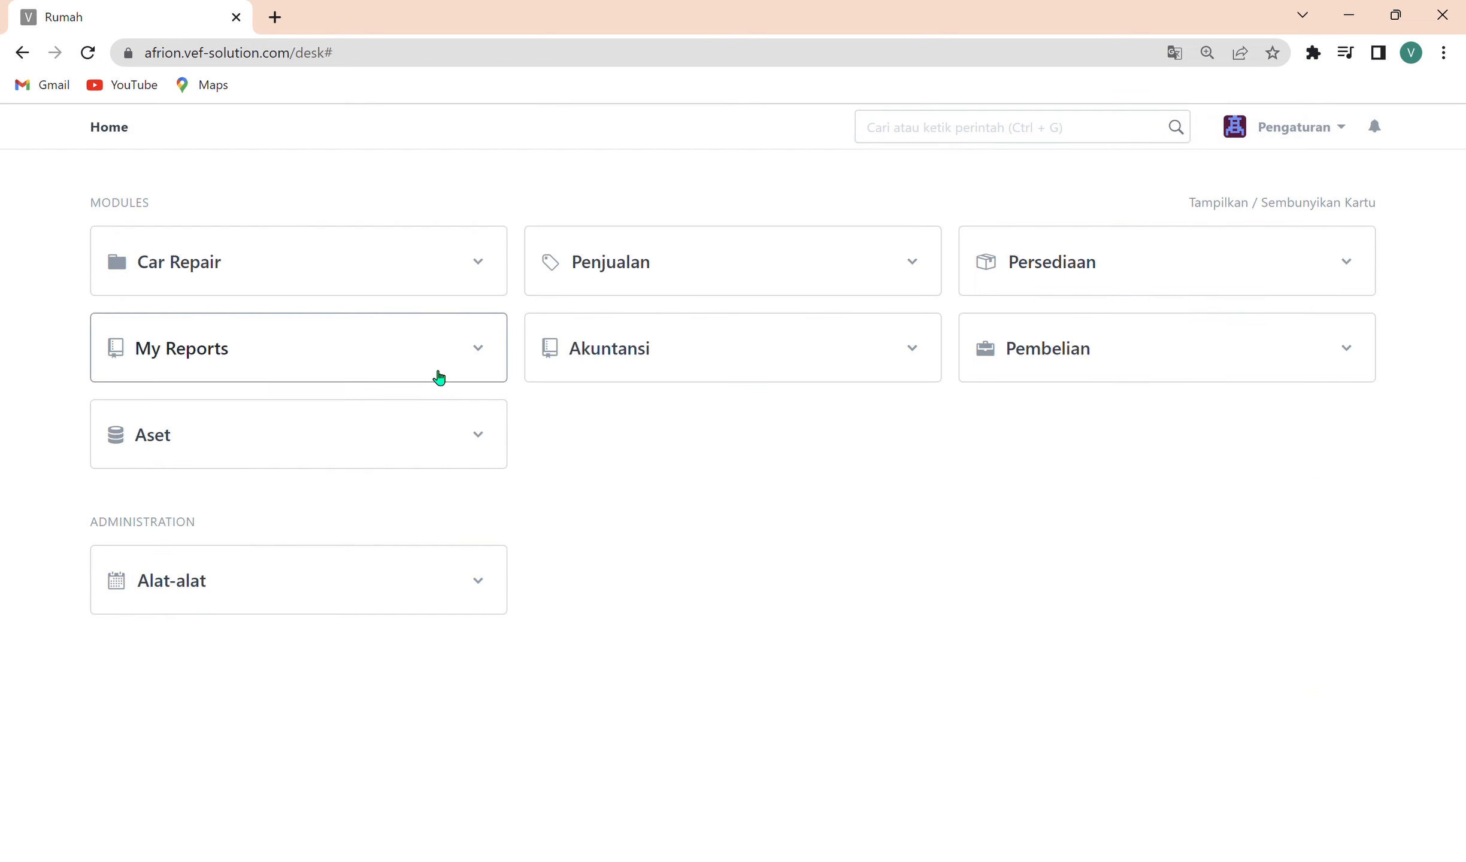
pyautogui.click(375, 274)
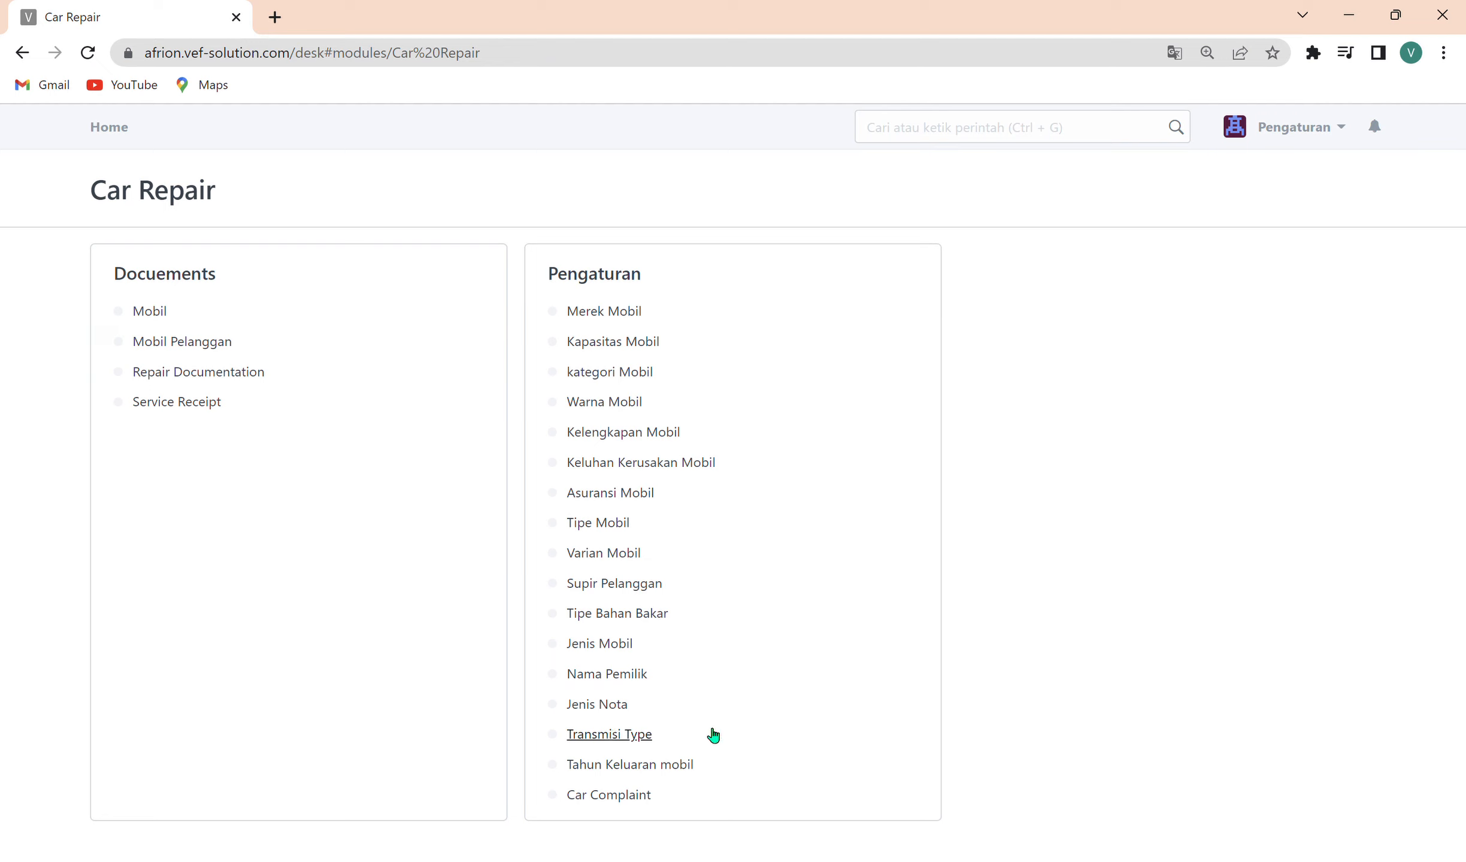
pyautogui.click(627, 736)
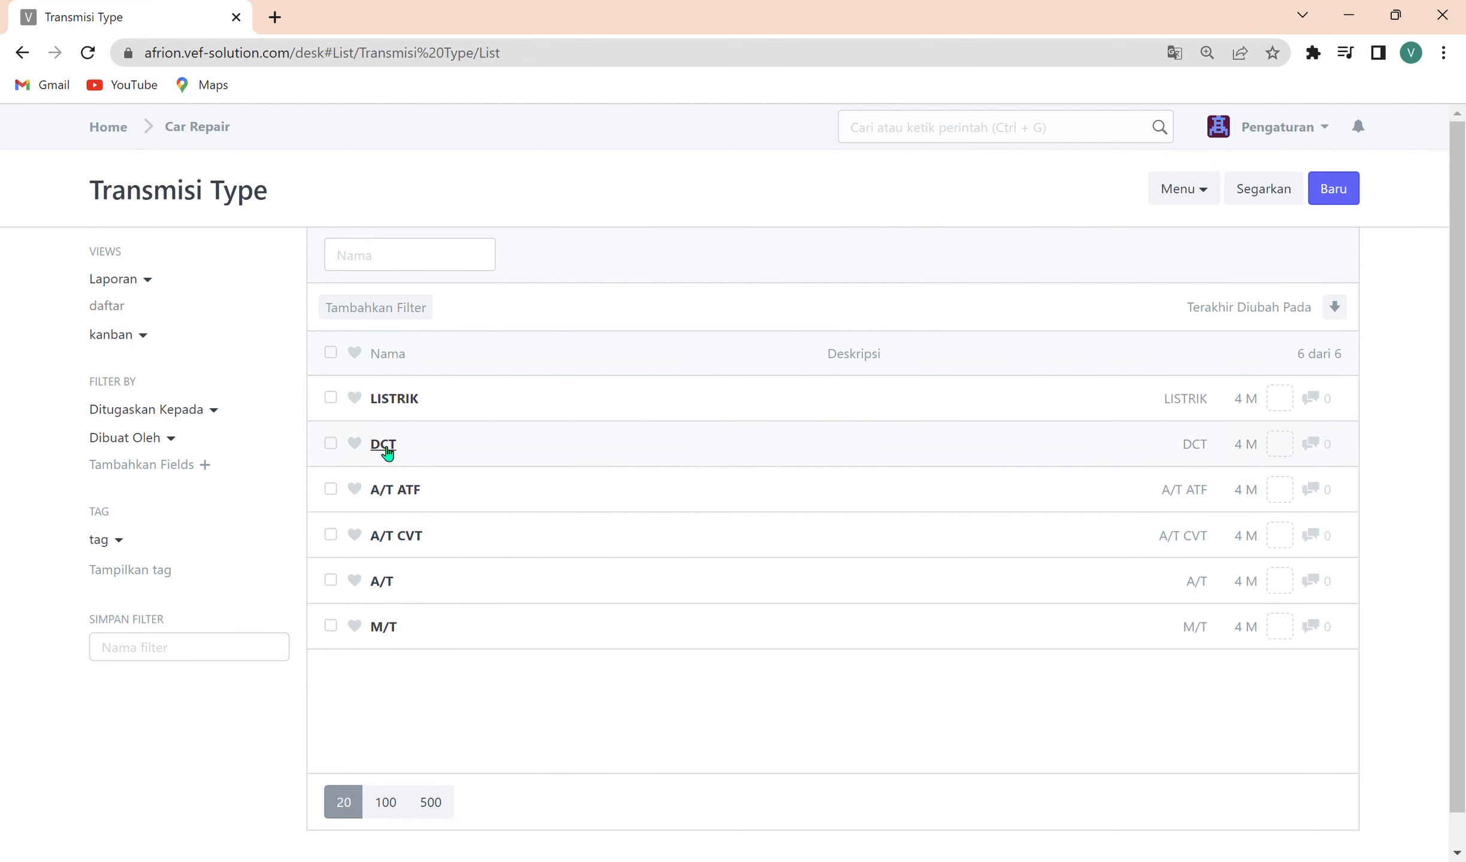
pyautogui.click(194, 127)
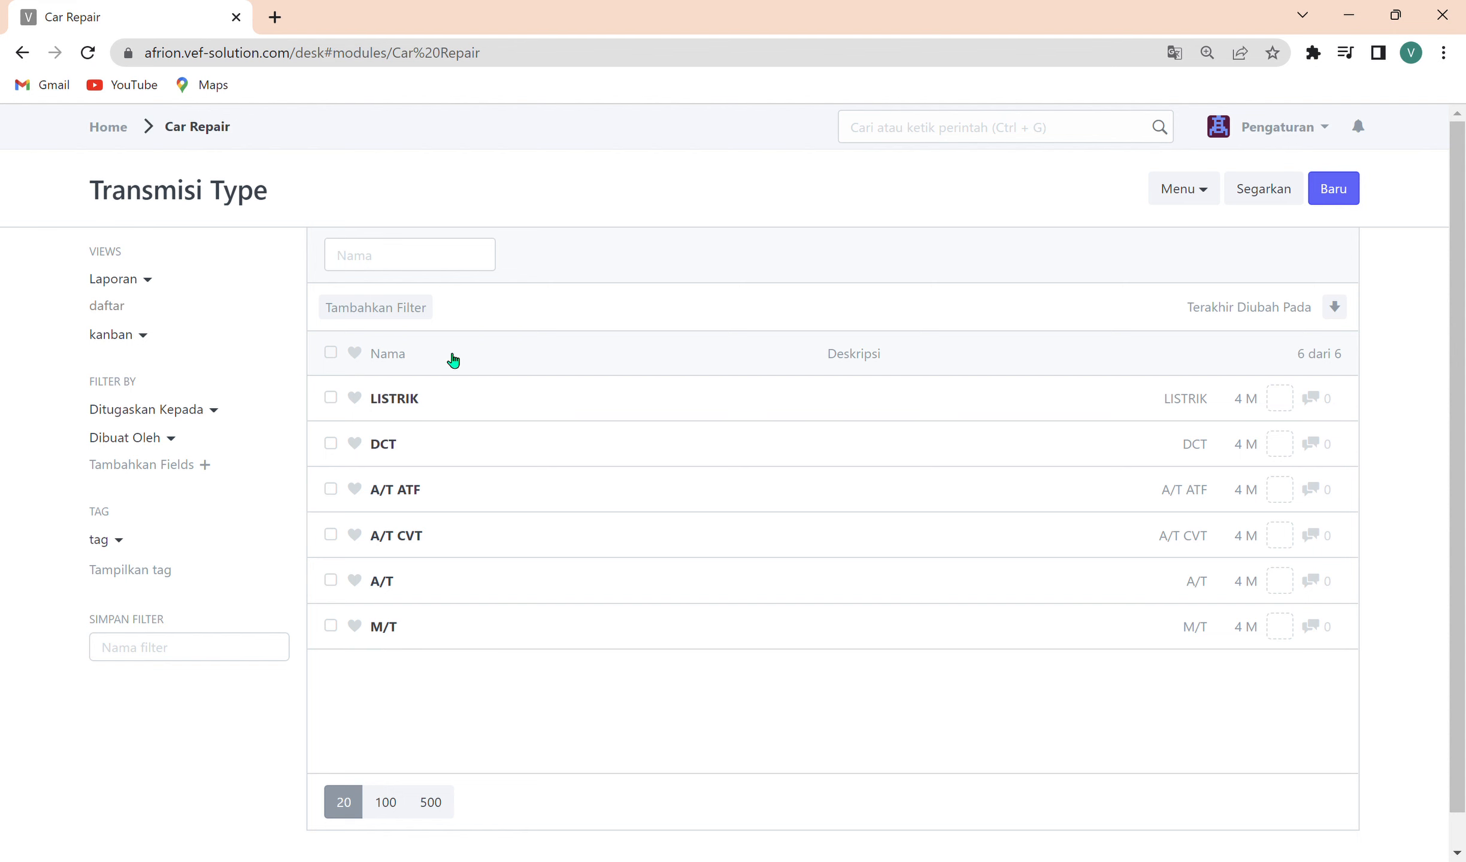
# Open the Tahun Keluaran mobil list, look through it with 100 entries per page, and return to the Car Repair module.
pyautogui.click(632, 767)
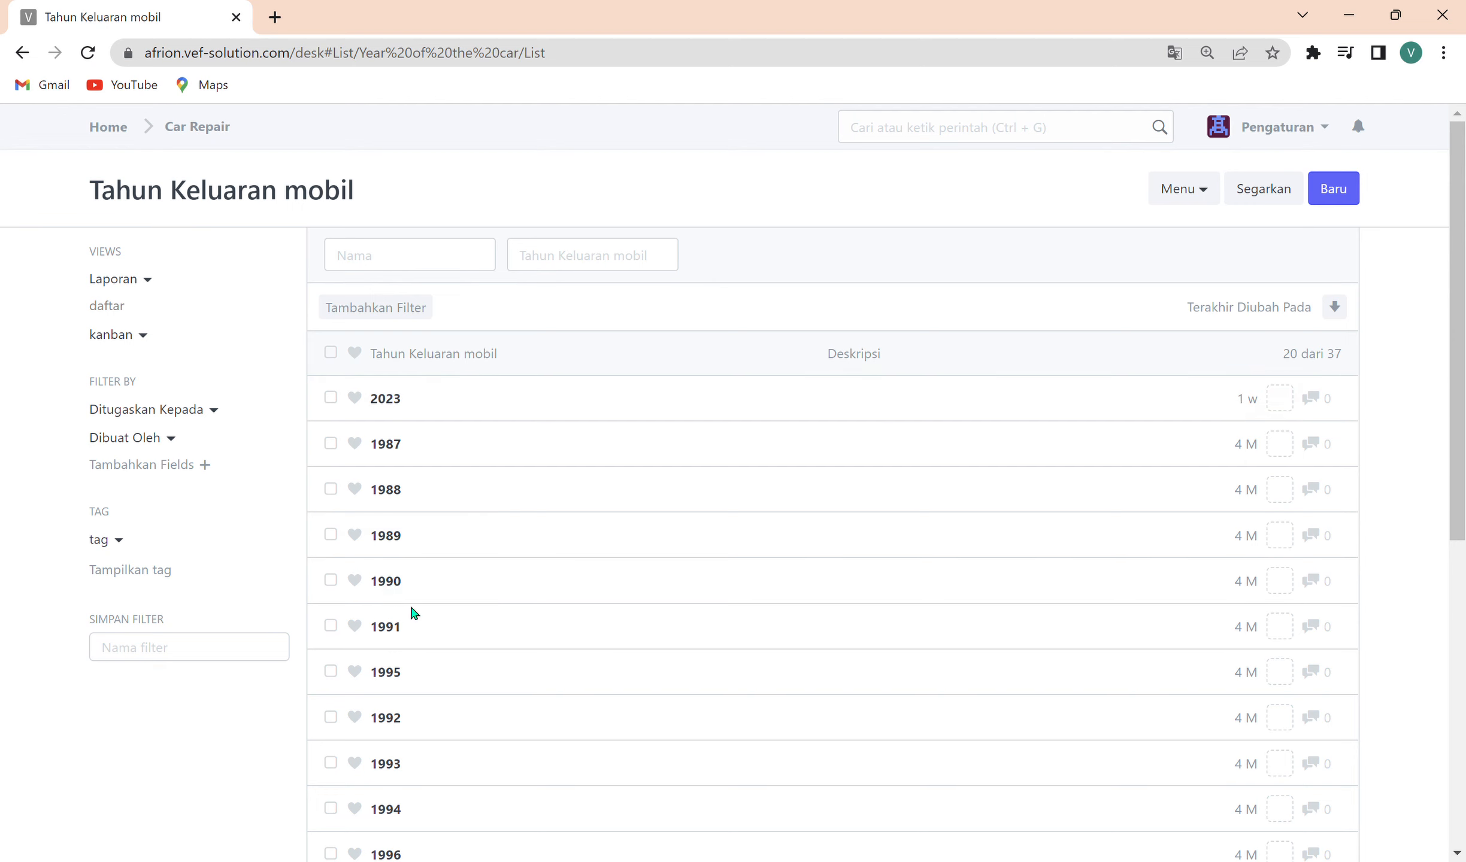
pyautogui.scroll(-8, 416, 624)
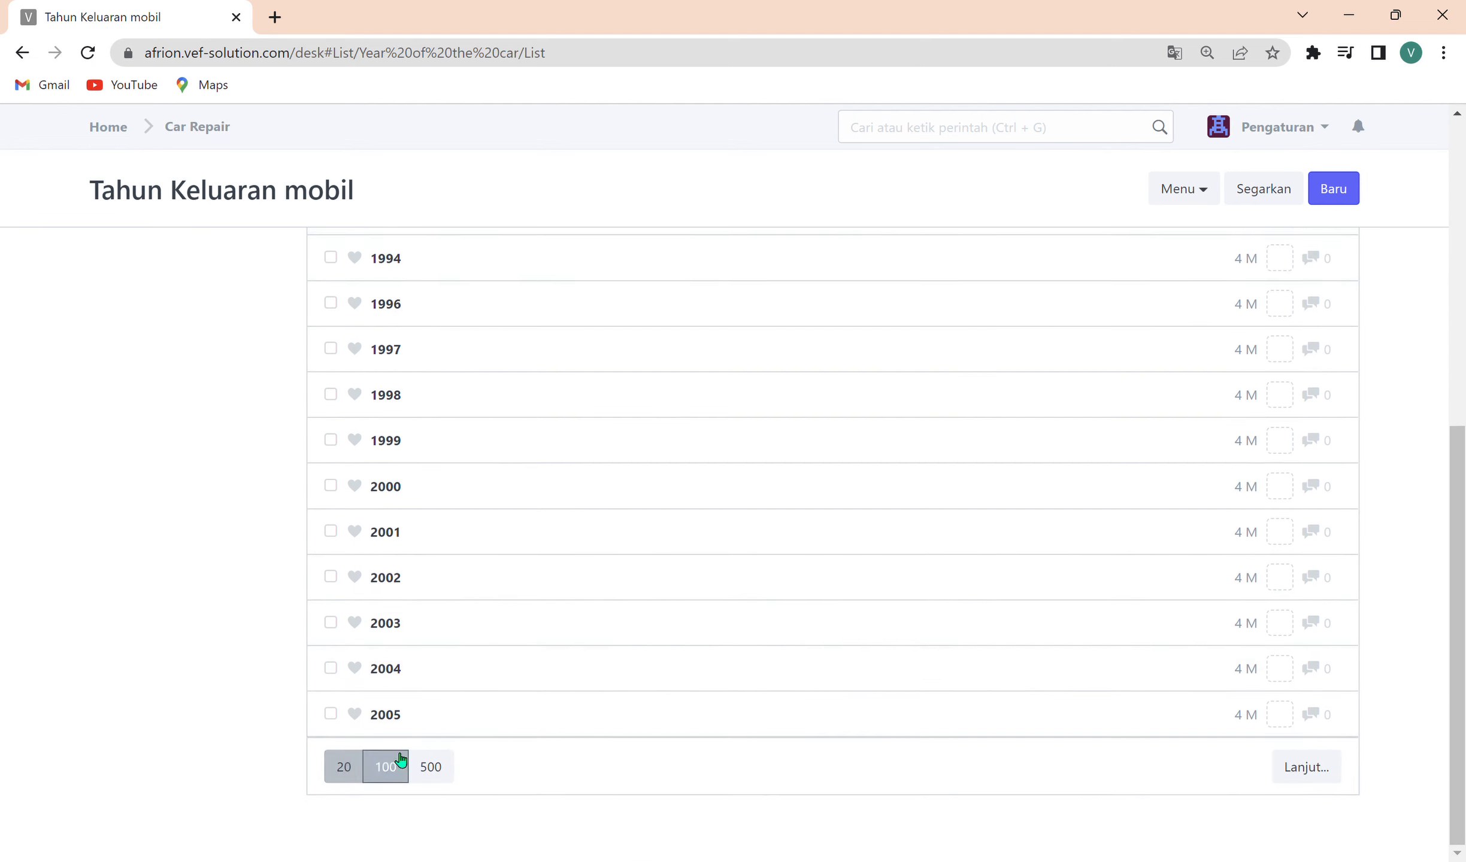
pyautogui.click(396, 769)
pyautogui.scroll(-8, 471, 555)
pyautogui.scroll(10, 419, 657)
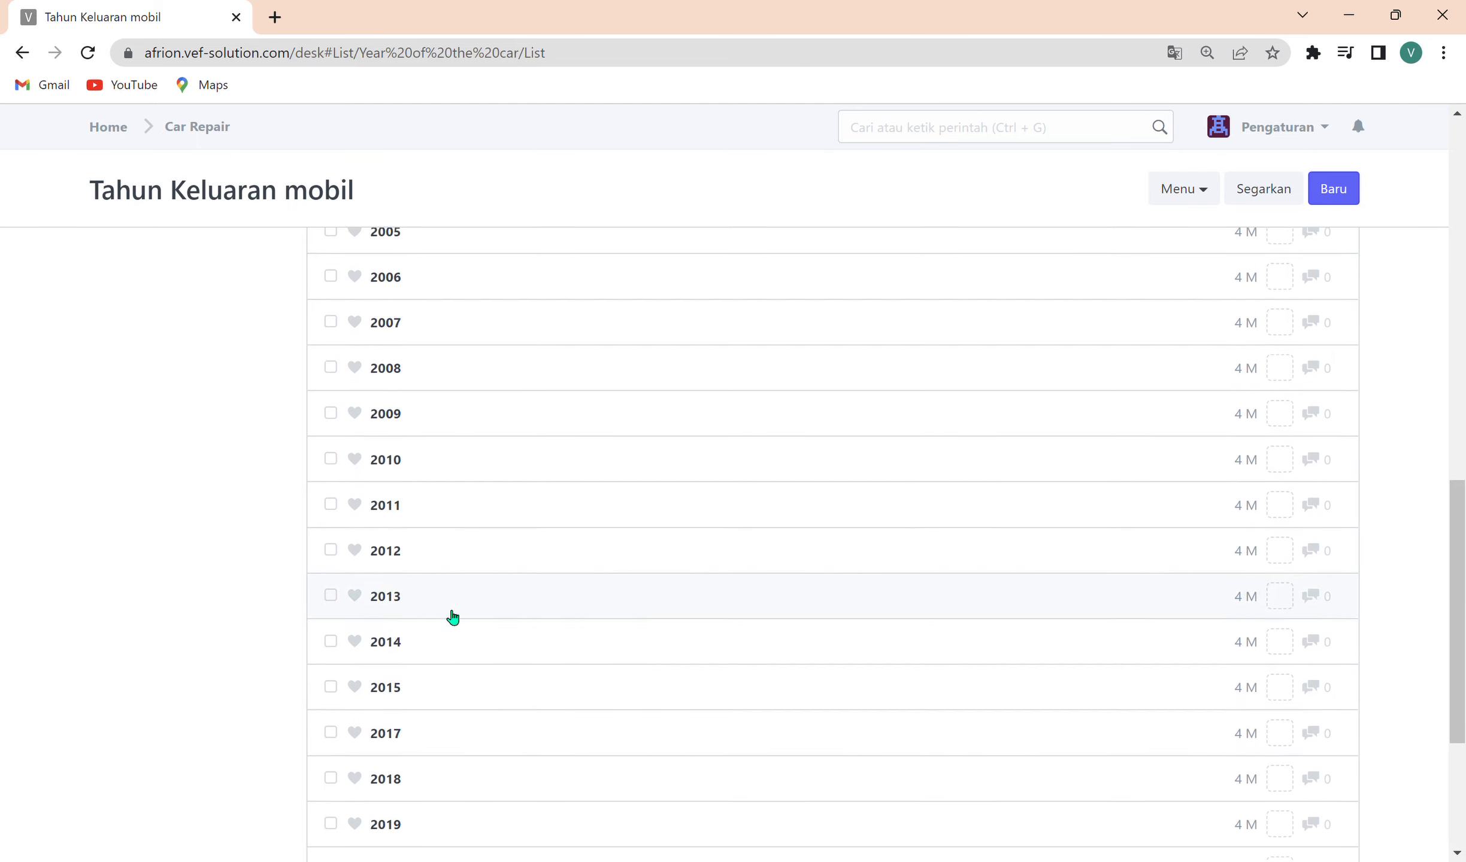
pyautogui.click(203, 133)
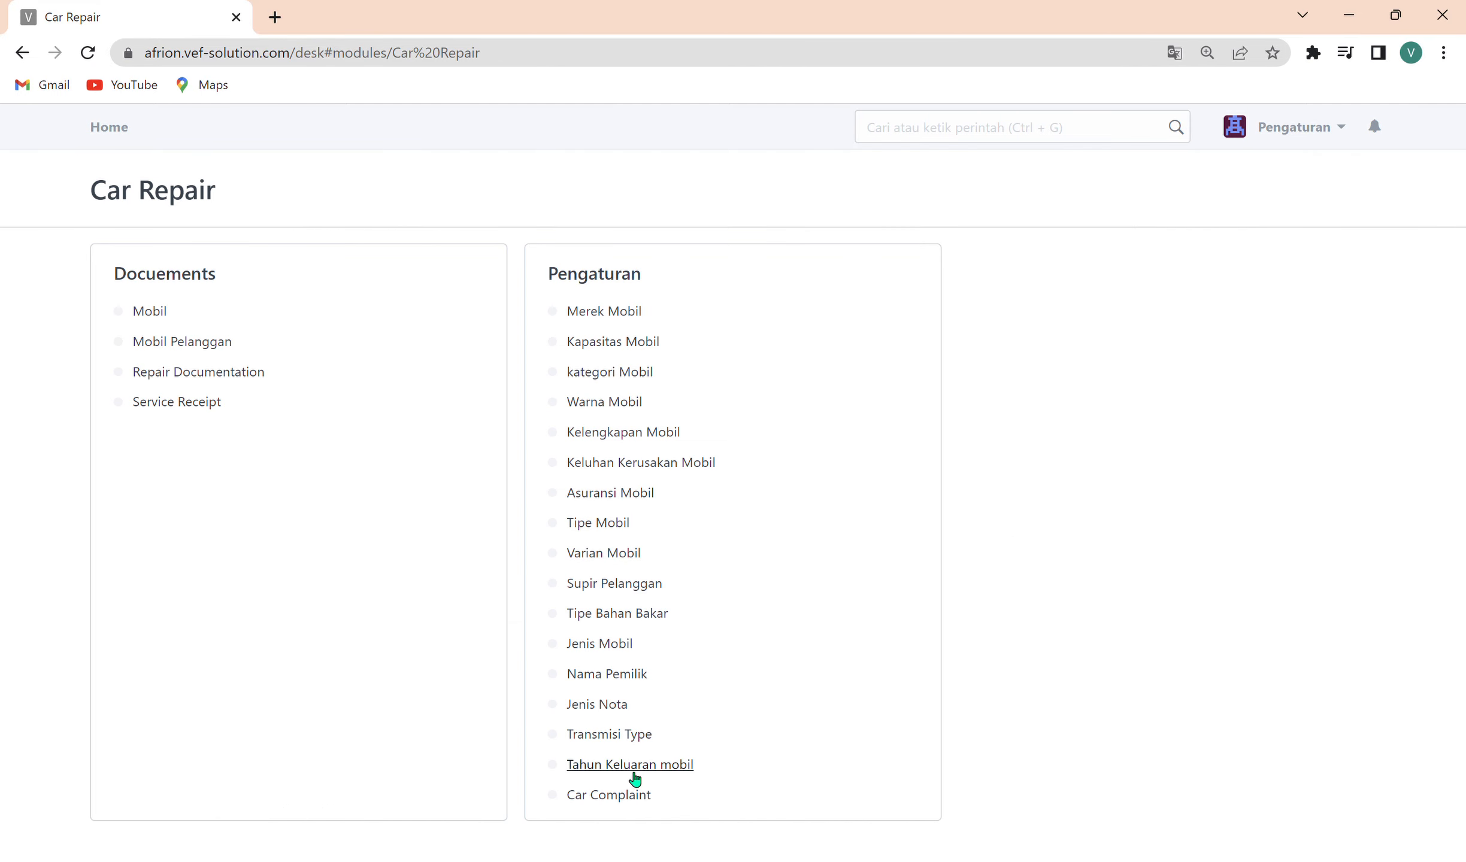
# Open the Car Complaint list, look through its entries, and start a new complaint in the full-page form.
pyautogui.click(628, 795)
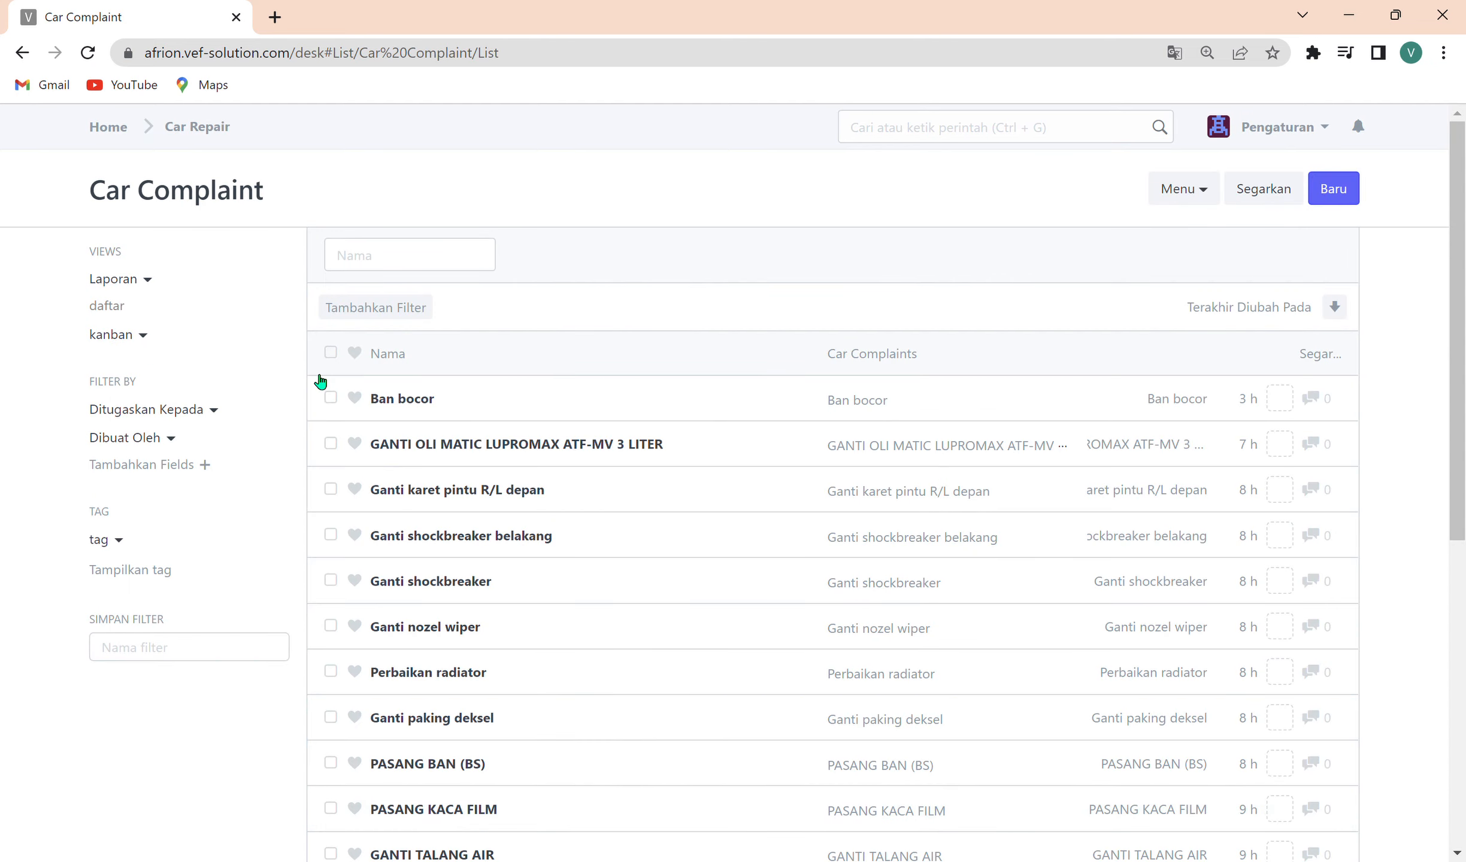
pyautogui.scroll(-5, 609, 617)
pyautogui.scroll(7, 598, 589)
pyautogui.click(1330, 189)
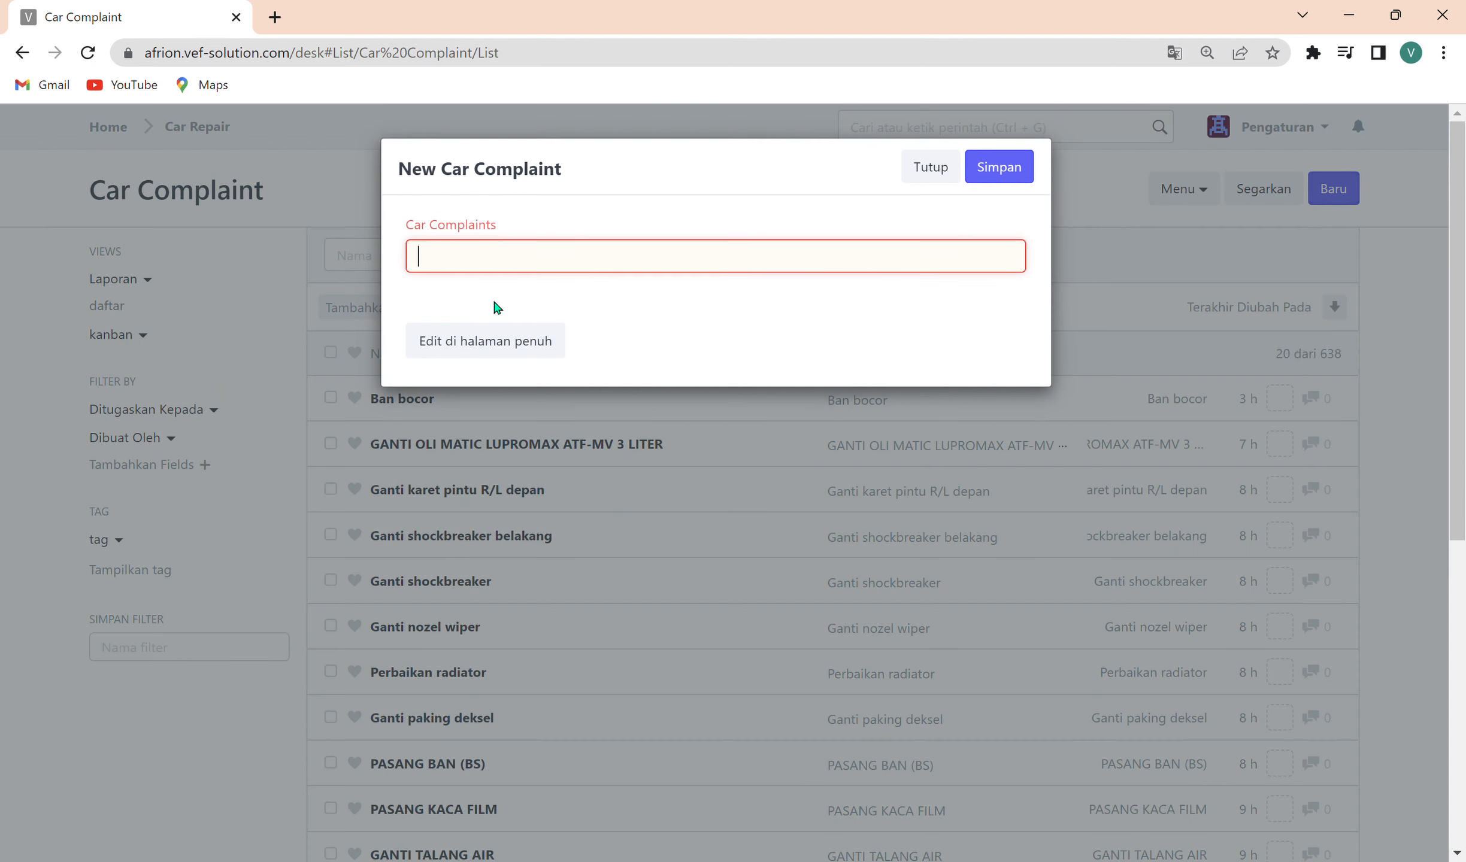
pyautogui.click(497, 337)
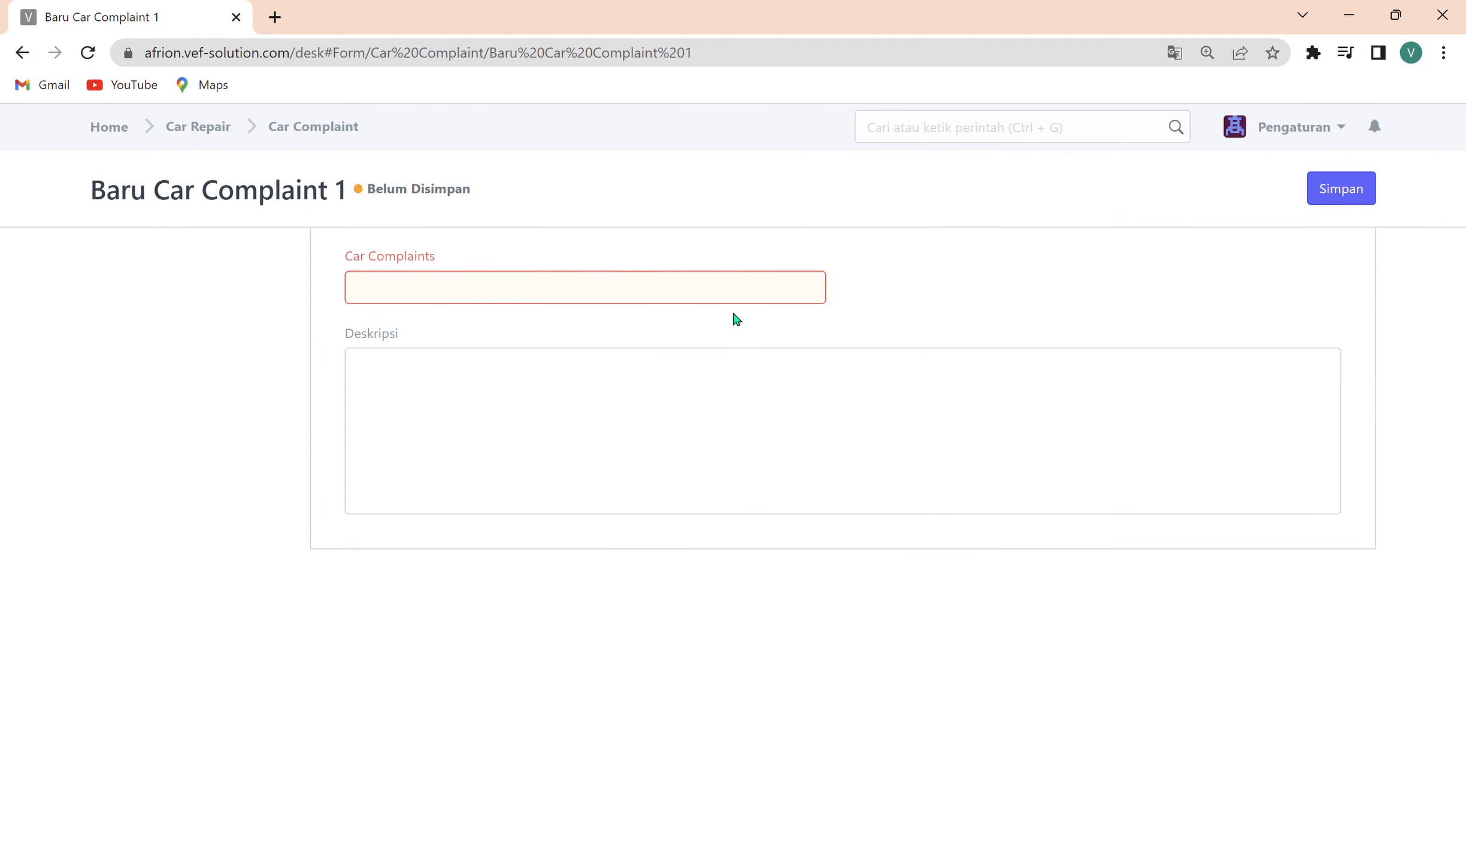
# Enter GOYANG in the Car Complaints field, clear it, and return to the Car Complaint list without saving.
pyautogui.click(520, 292)
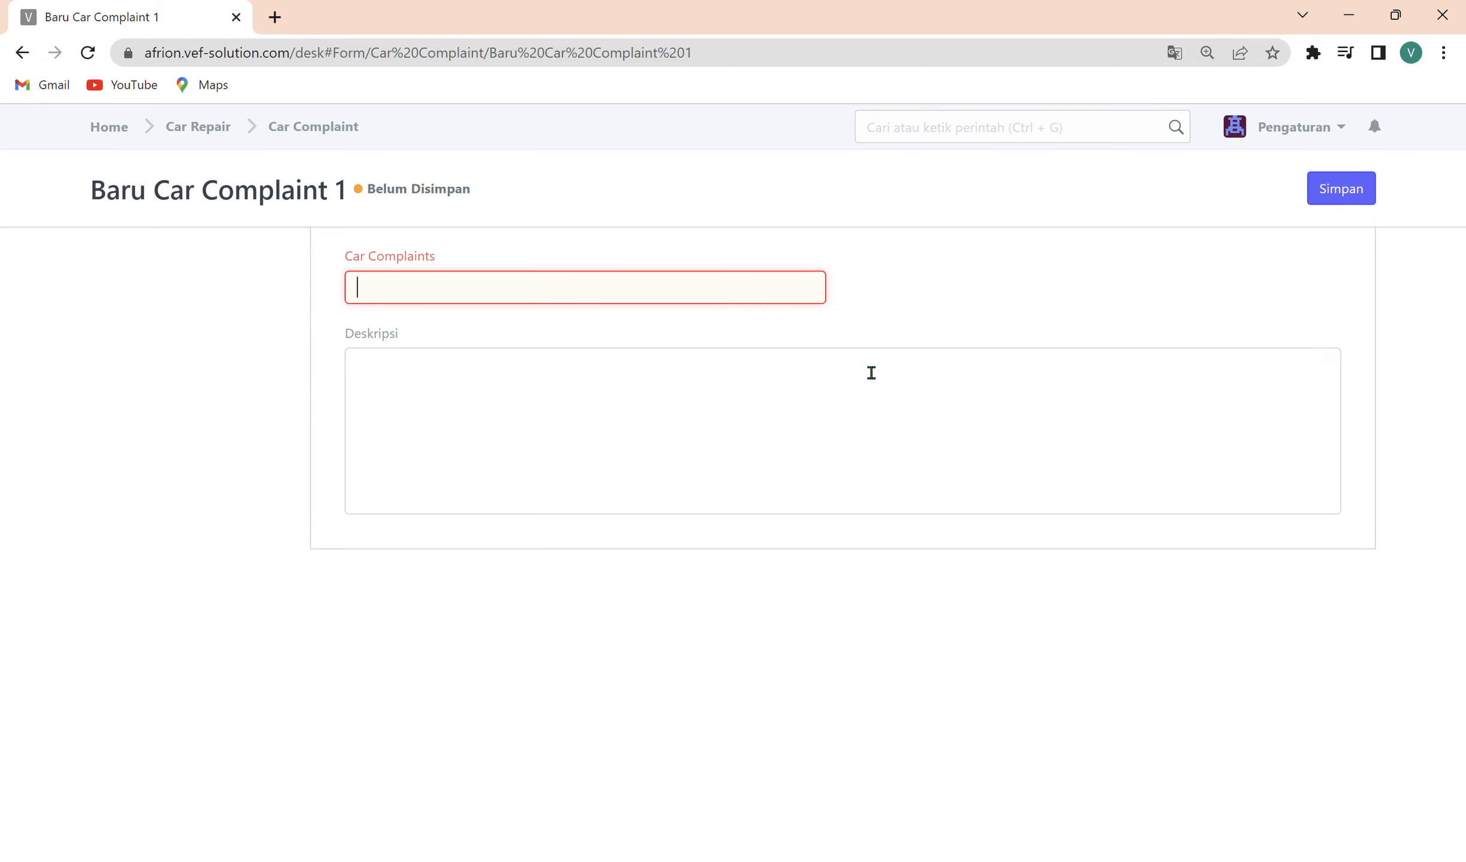
pyautogui.write('GOYANG')
pyautogui.hotkey('ctrl', 'a')
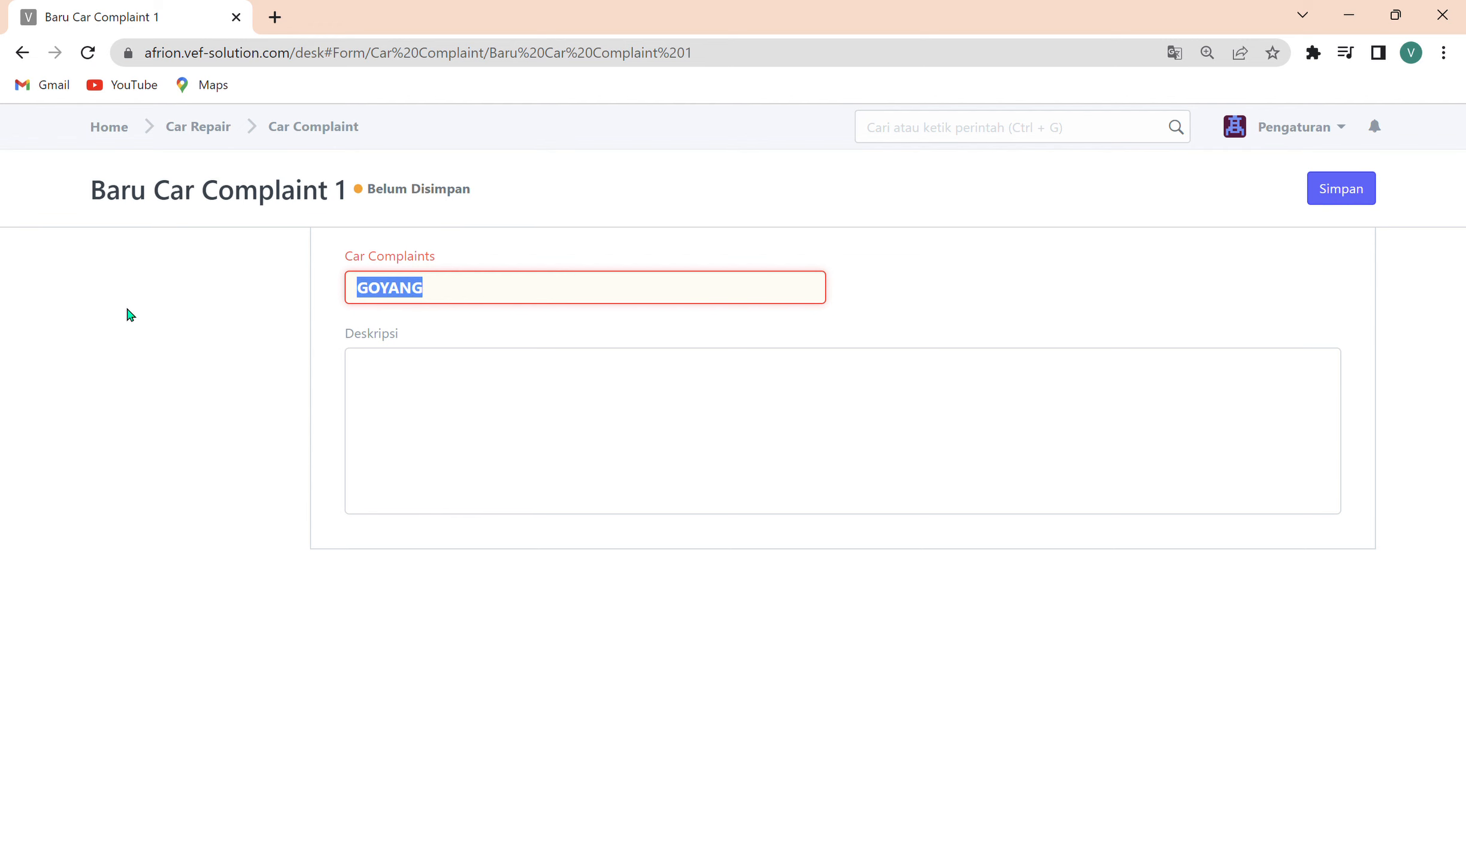
pyautogui.press('BackSpace')
pyautogui.click(327, 125)
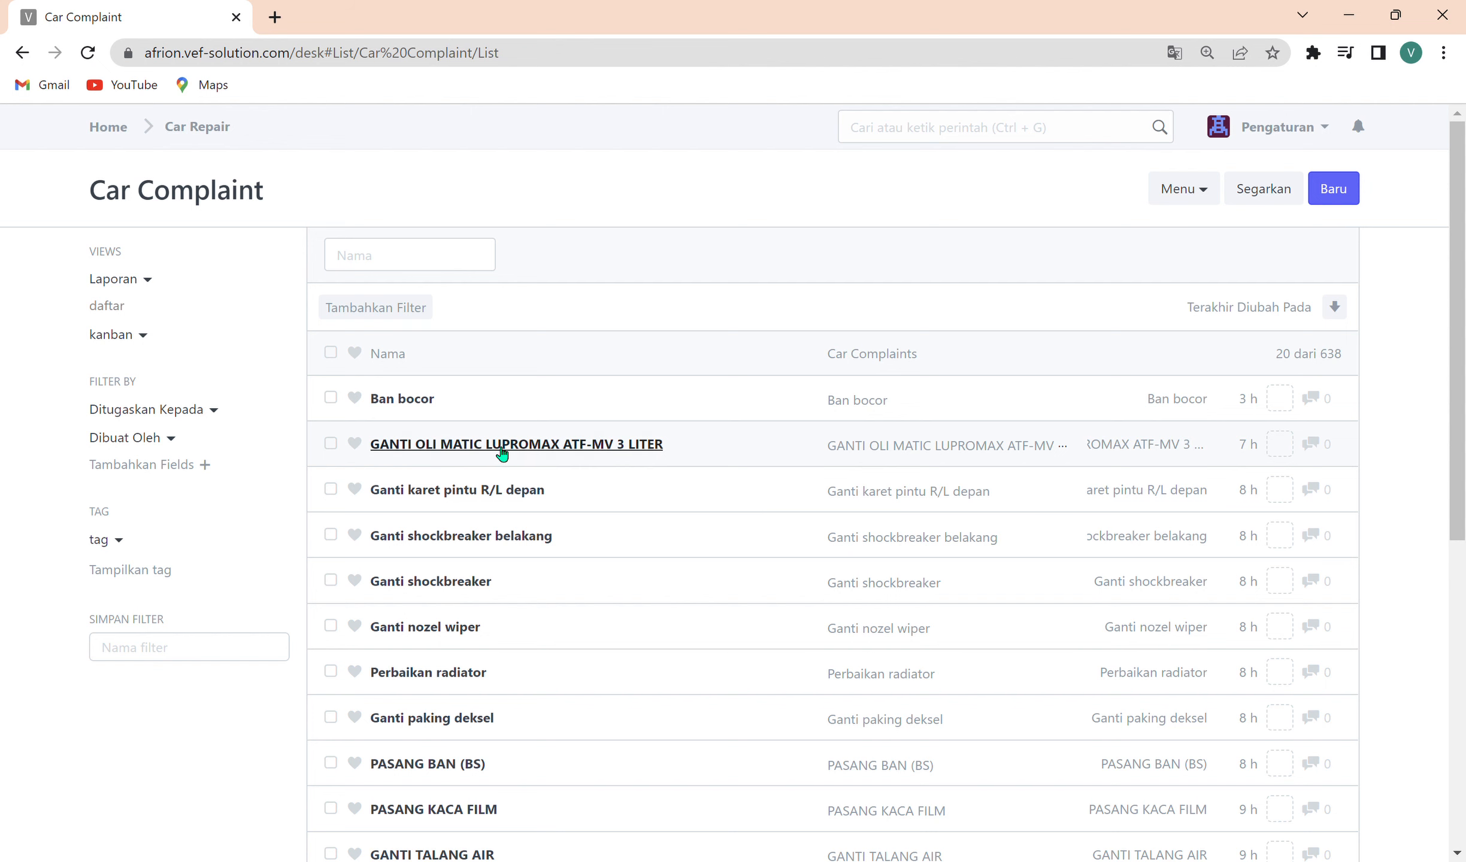
# Look through the Car Complaint list with 500 entries per page, and return to the Car Repair module.
pyautogui.scroll(-7, 464, 687)
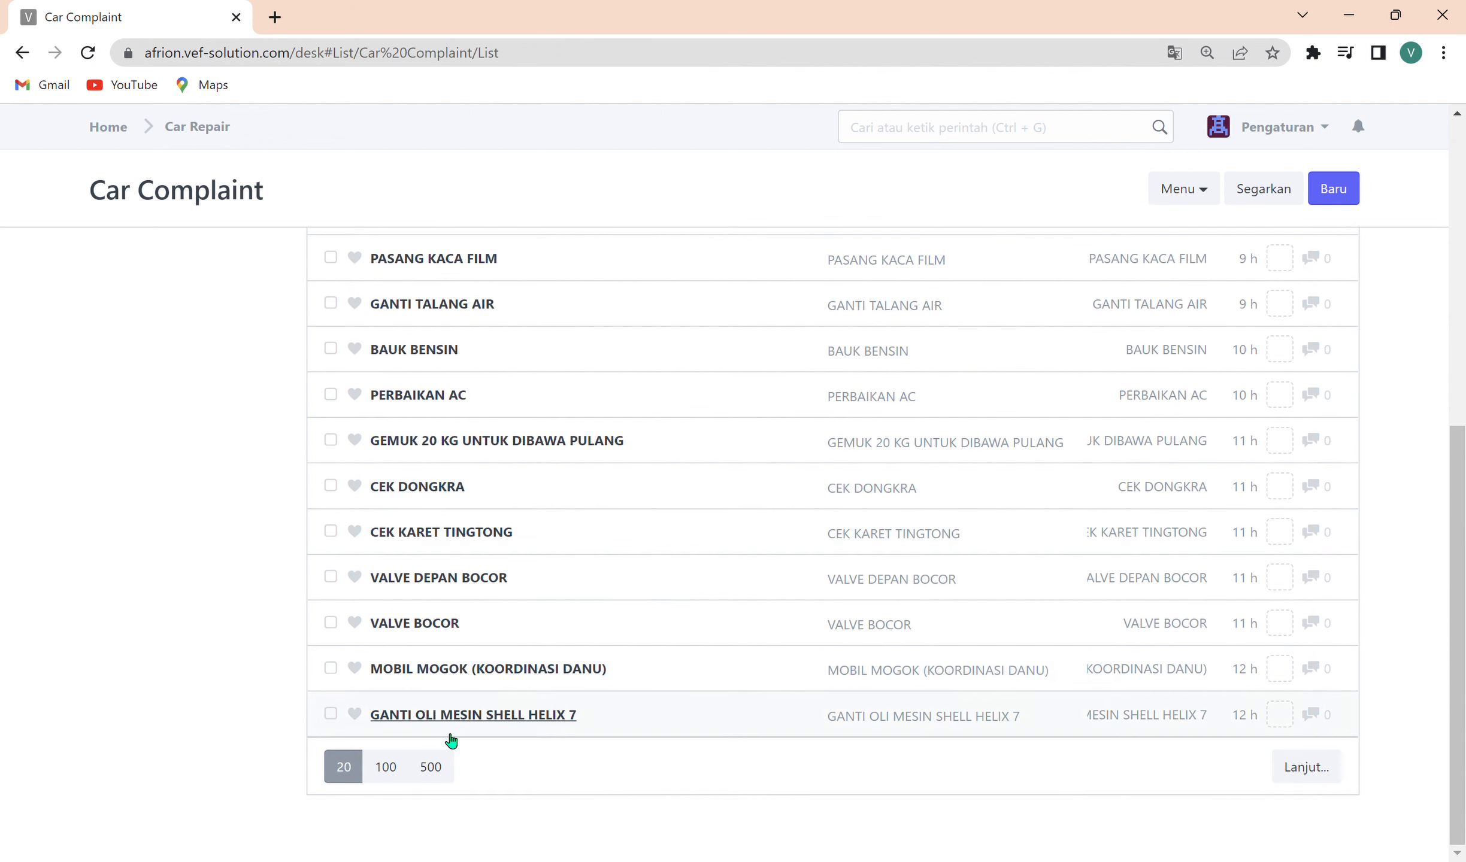
pyautogui.click(431, 767)
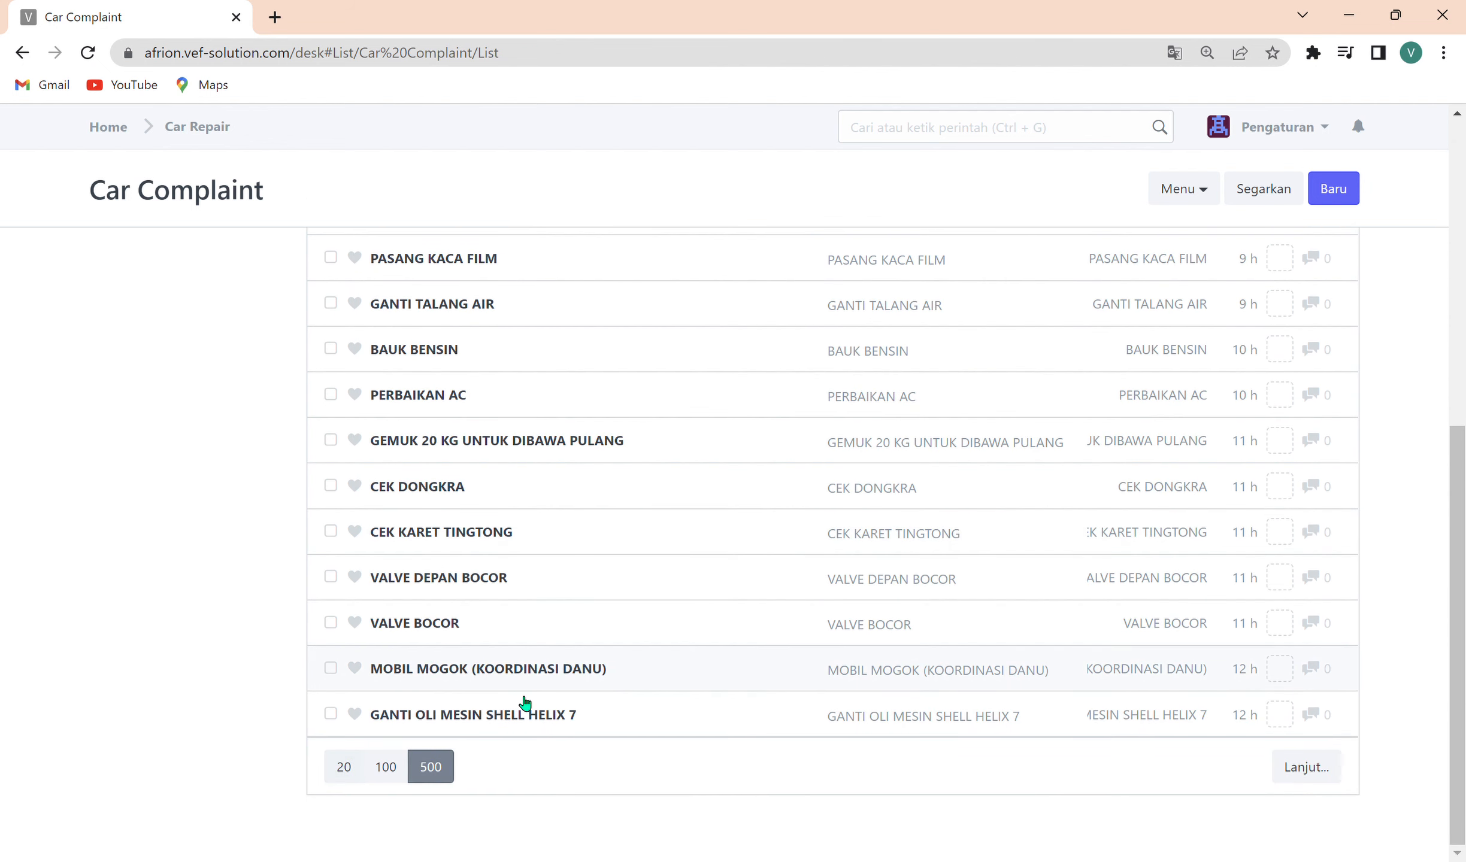
pyautogui.scroll(-15, 525, 702)
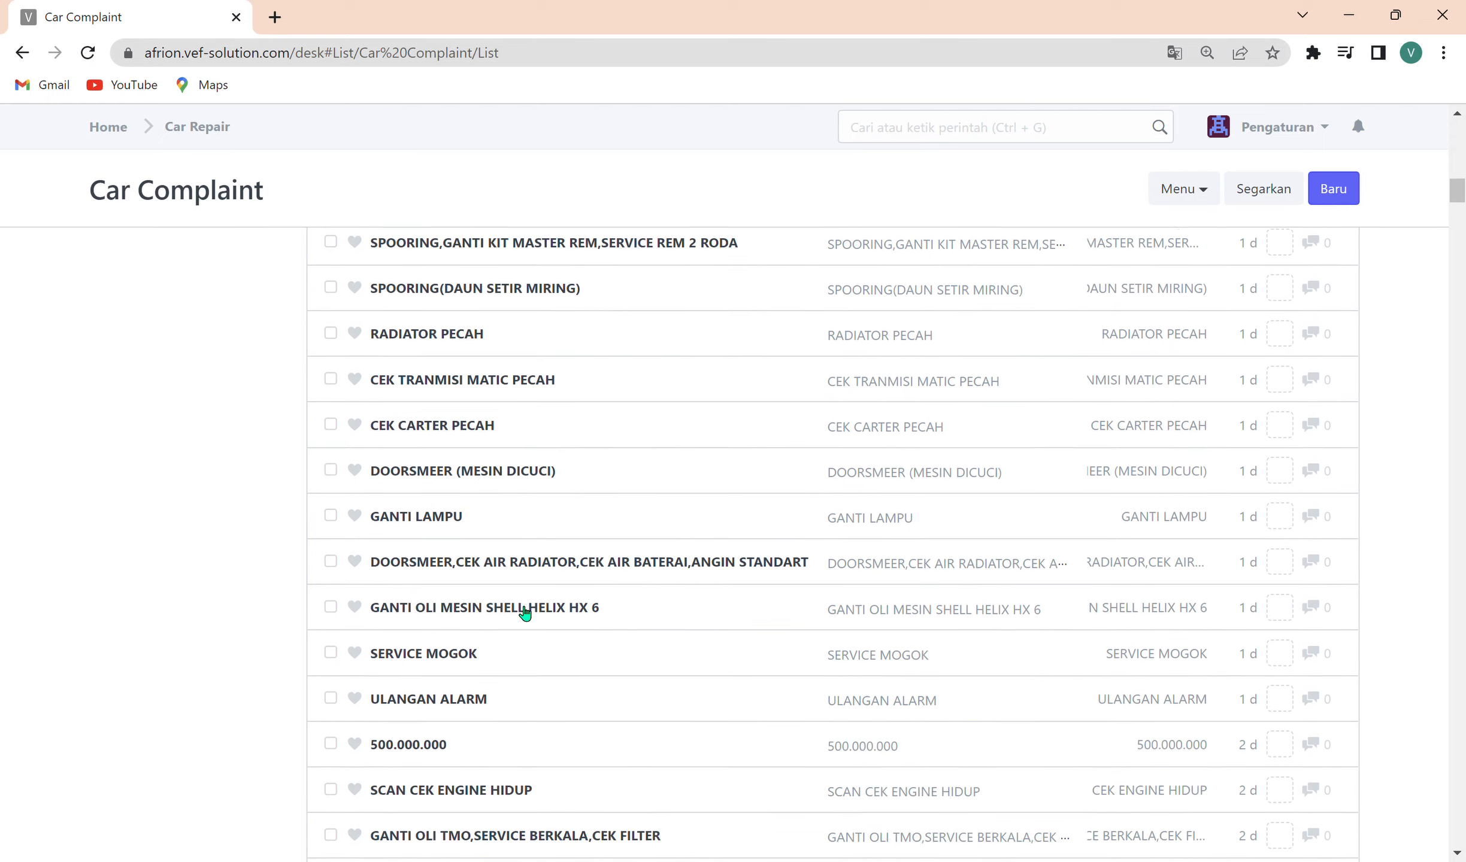
pyautogui.scroll(-15, 524, 611)
pyautogui.scroll(12, 516, 611)
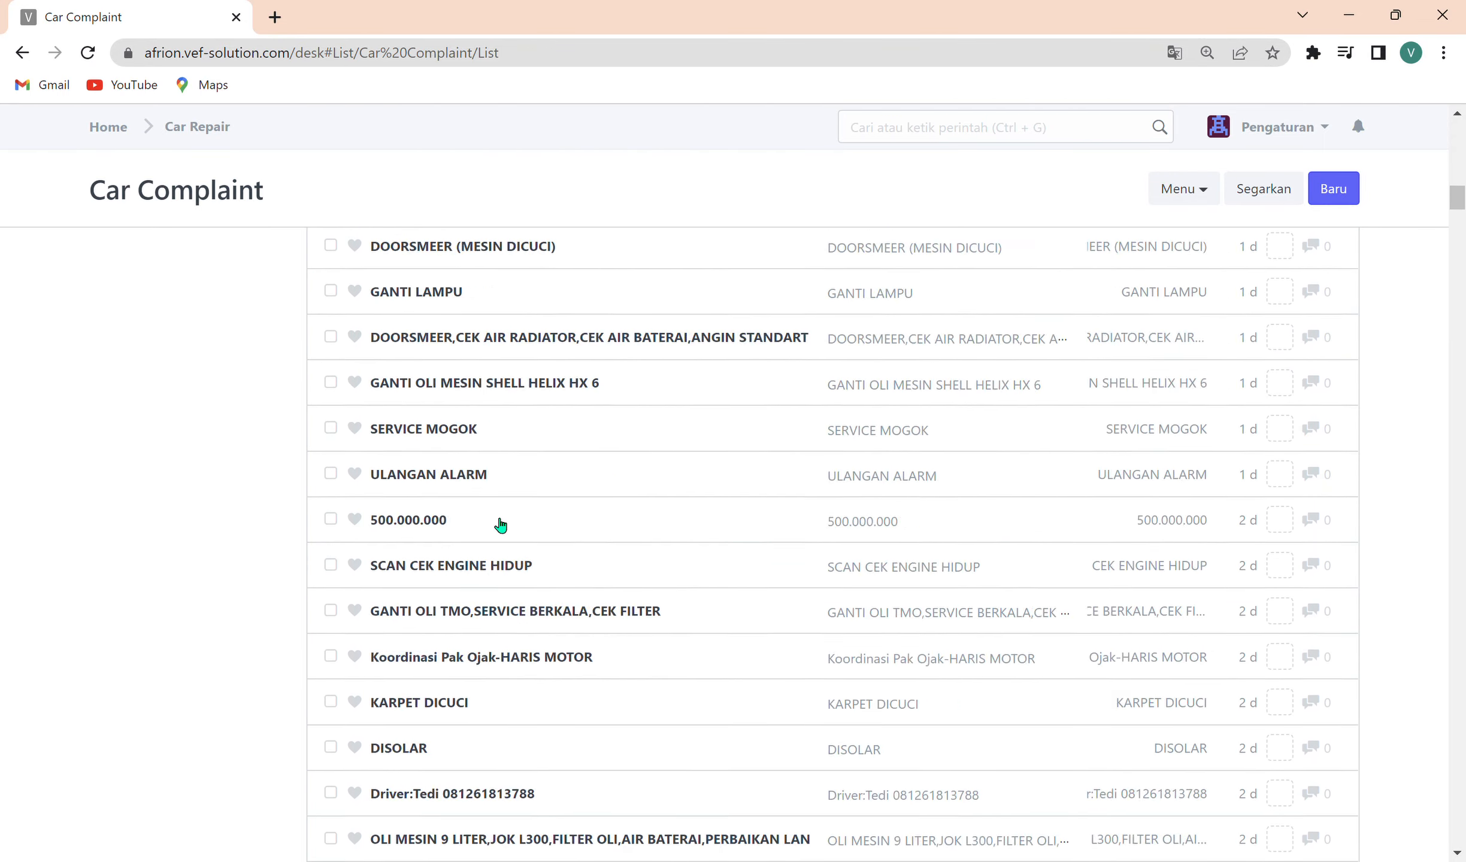
pyautogui.scroll(15, 501, 526)
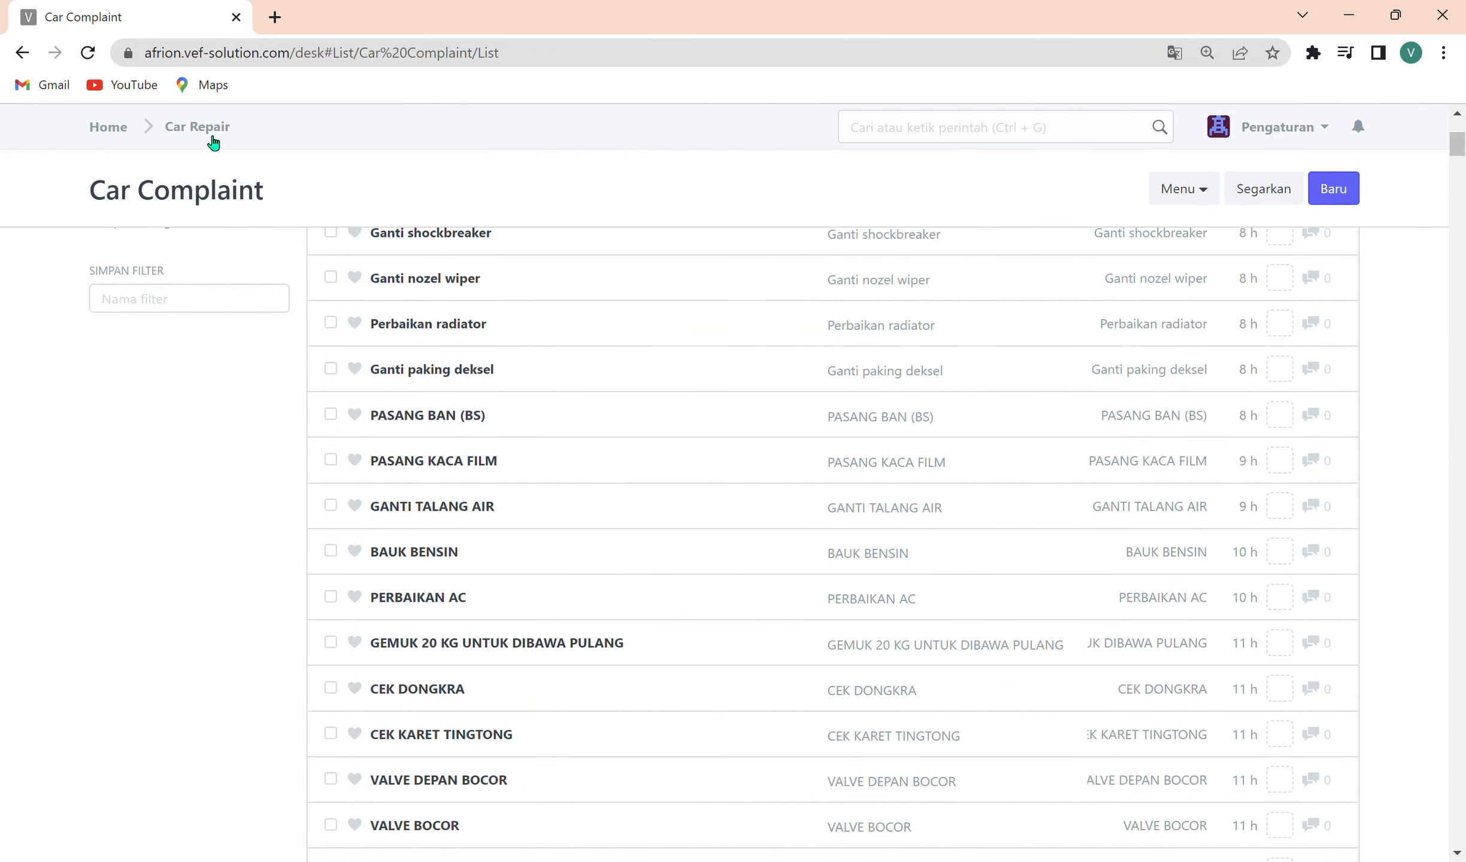
pyautogui.click(225, 129)
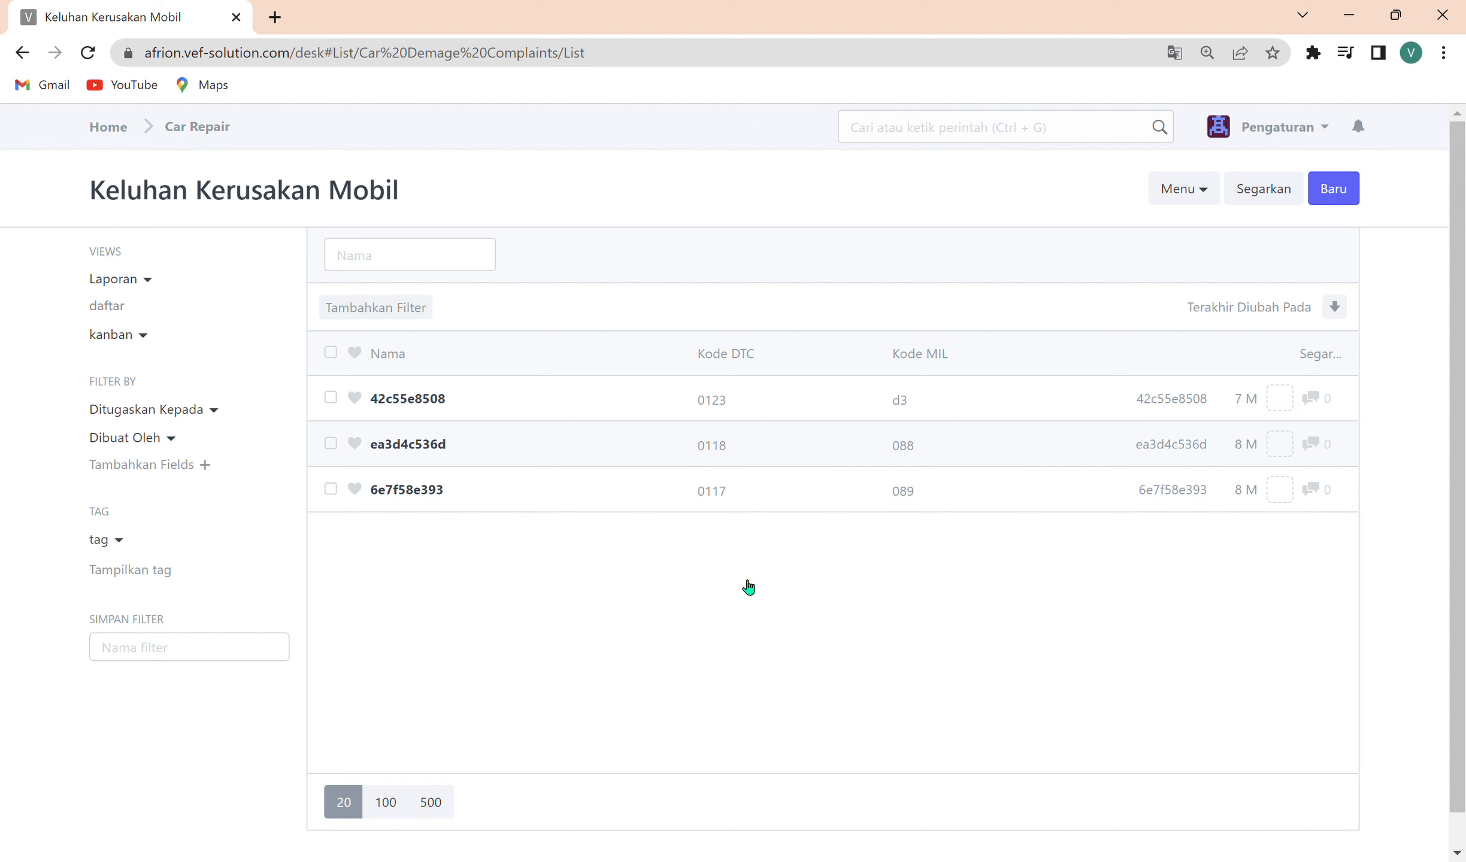
# View the fields of a blank Keluhan Kerusakan Mobil record in the full-page form, and return to the Car Repair module.
pyautogui.click(1328, 194)
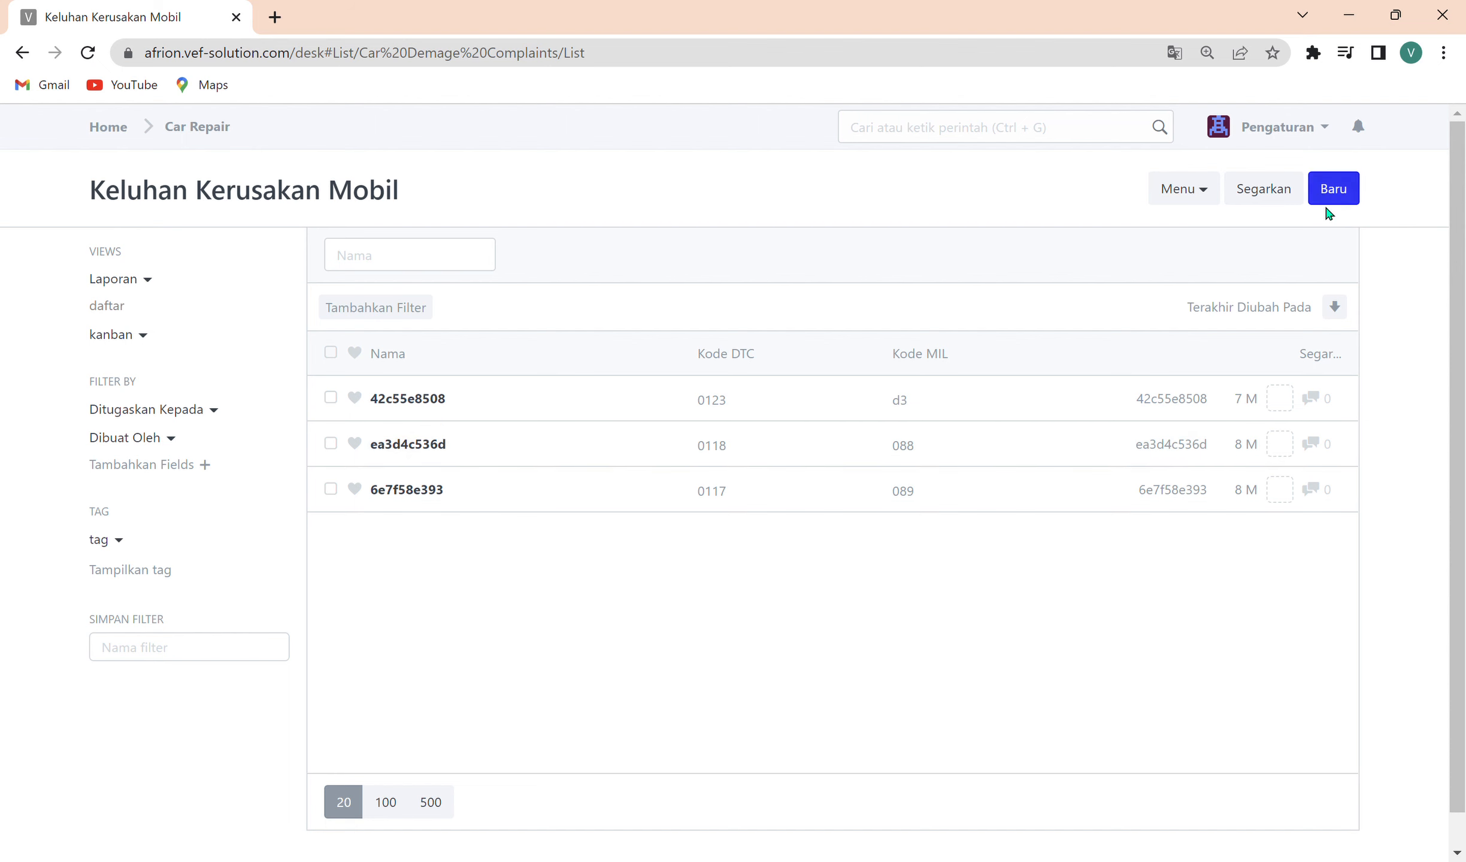
pyautogui.click(1214, 284)
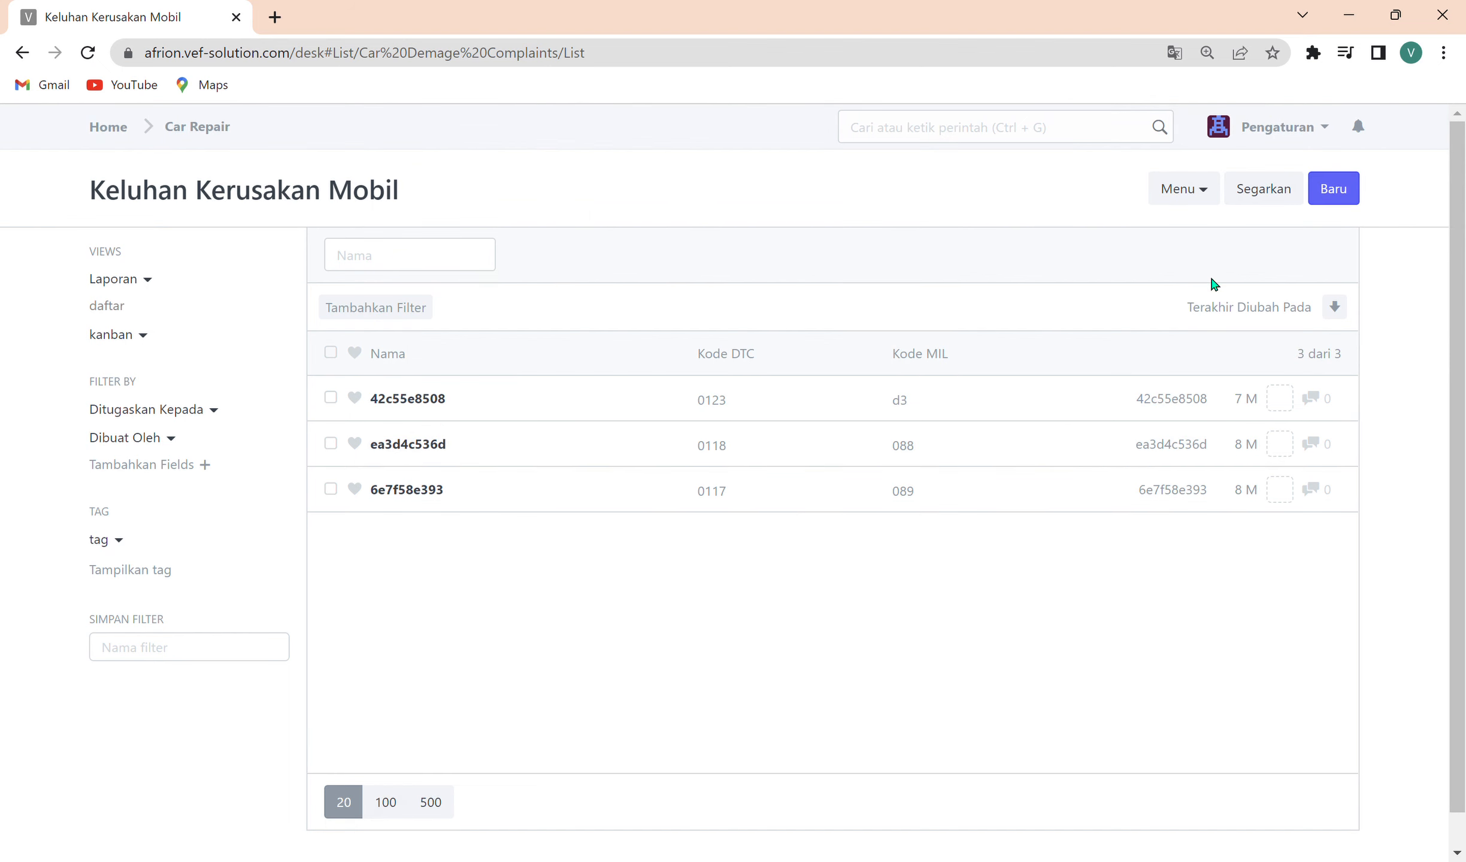
pyautogui.click(1333, 189)
pyautogui.click(548, 419)
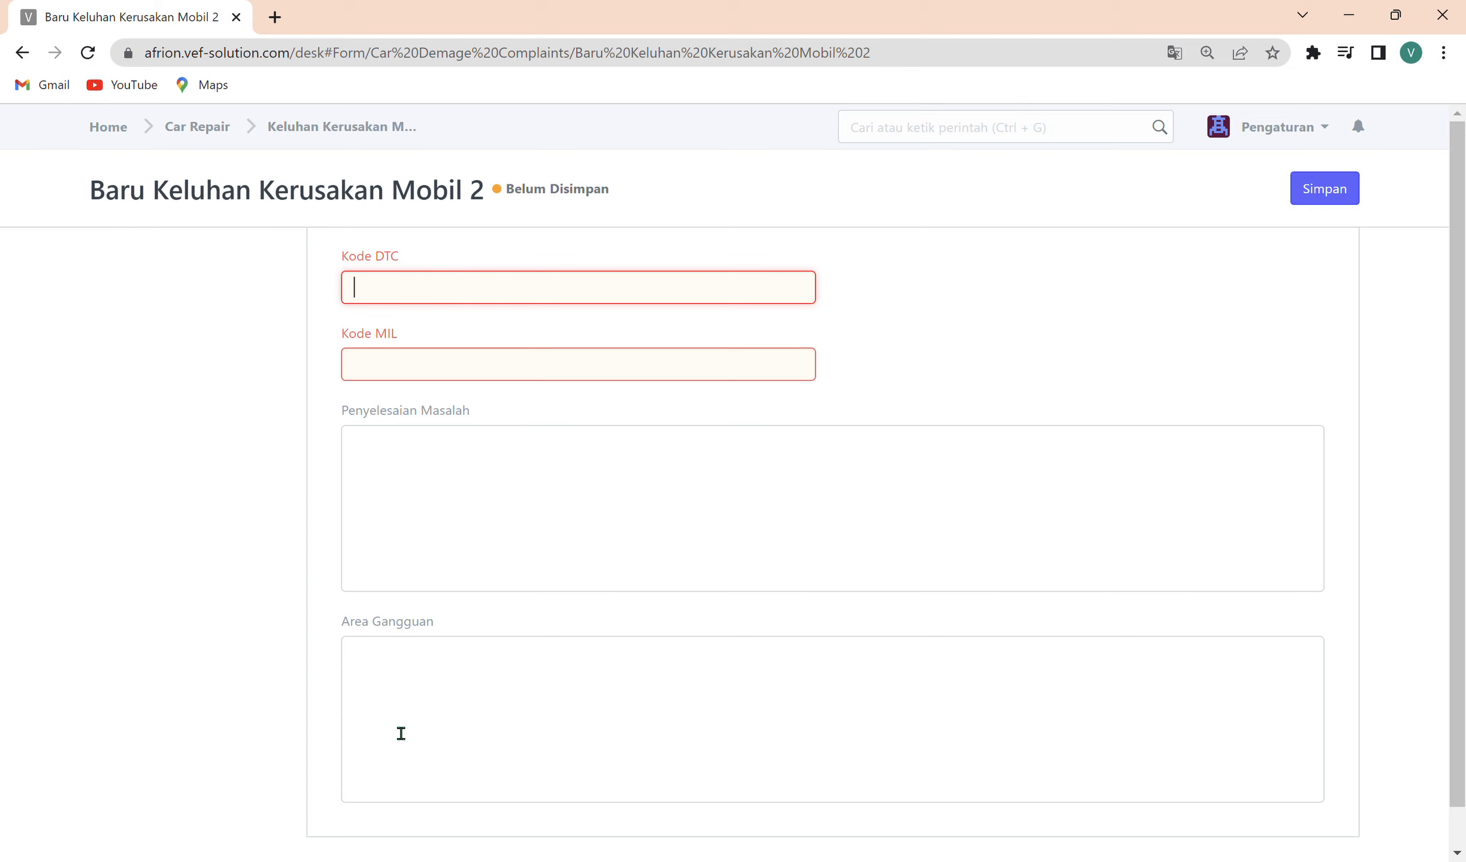
pyautogui.click(235, 133)
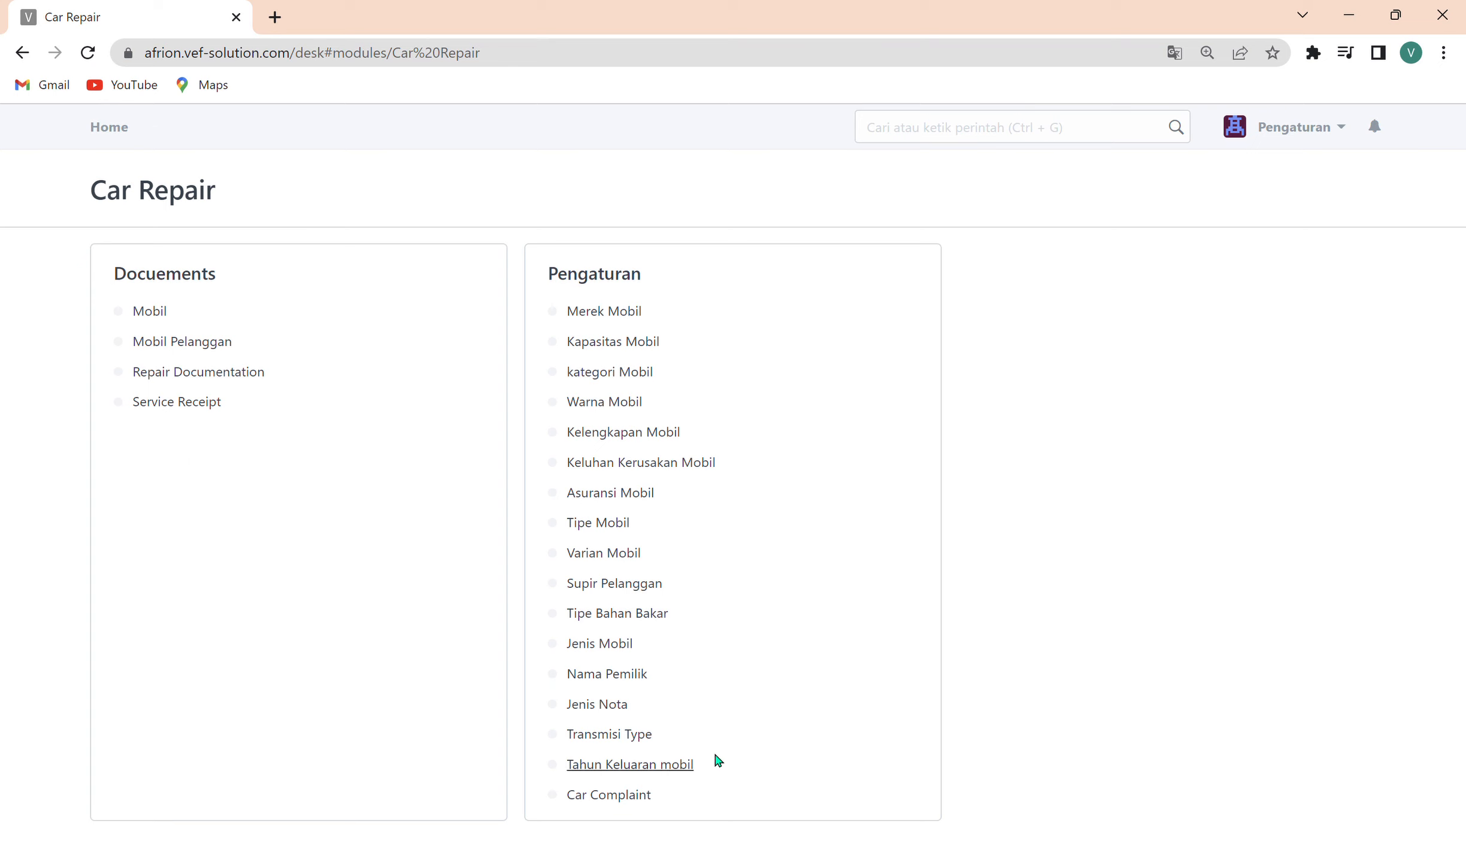
# Create and save a new Jenis Nota named Nota Service Berjalan, and return to the Car Repair module.
pyautogui.click(618, 713)
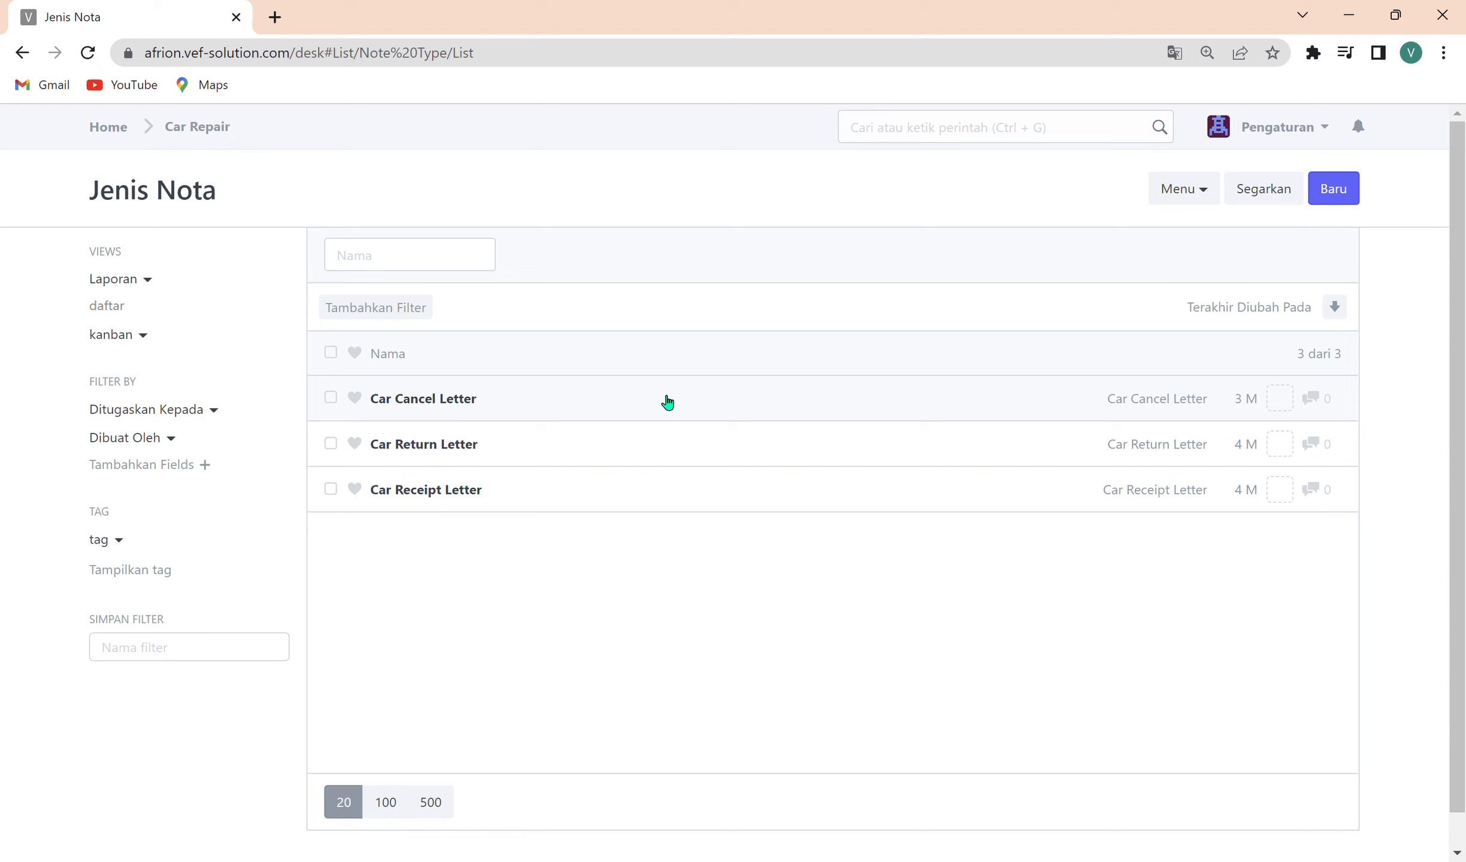
pyautogui.click(1333, 188)
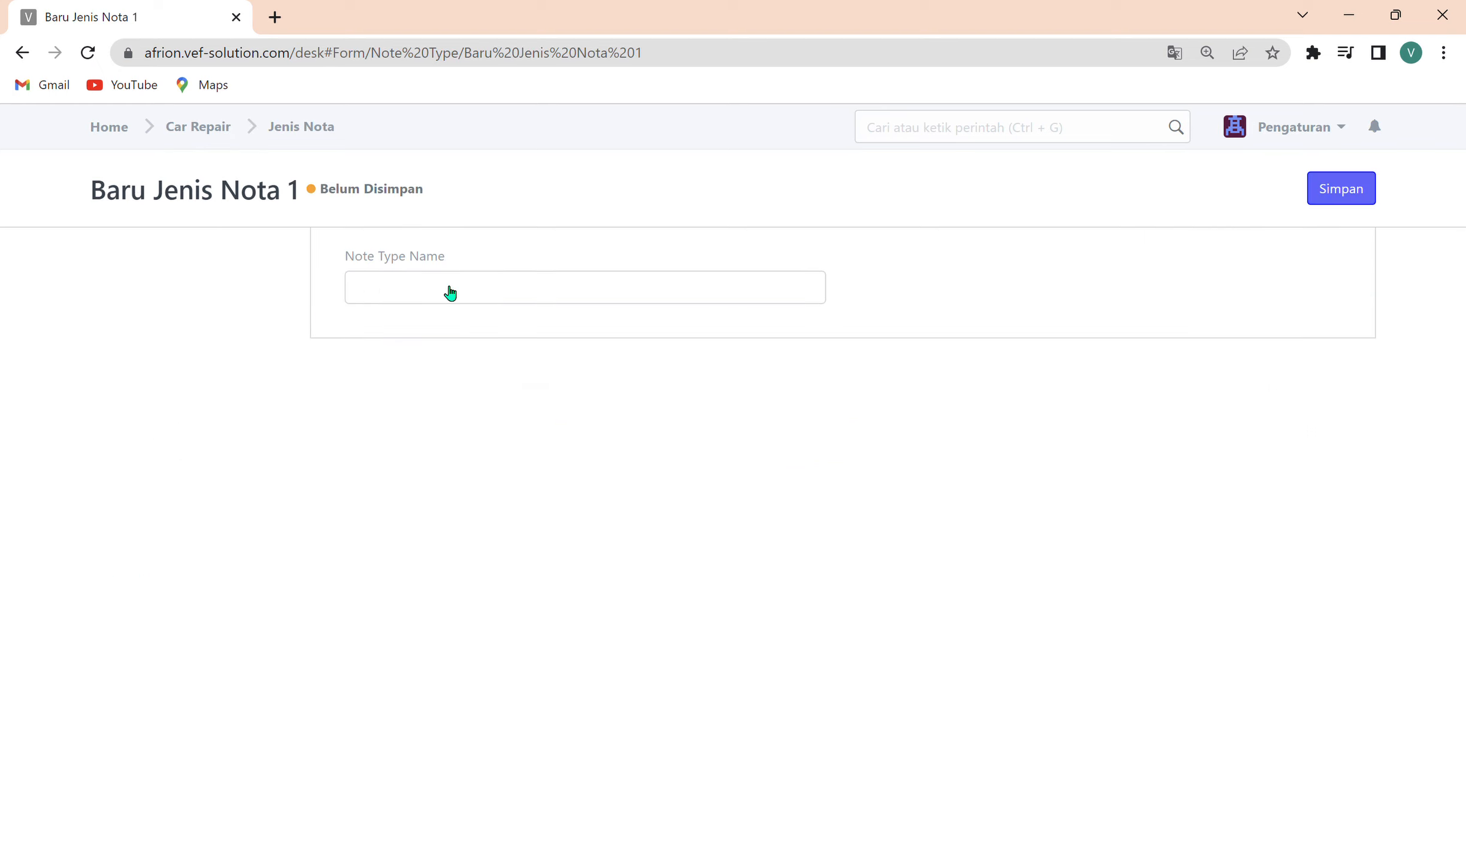
pyautogui.click(450, 293)
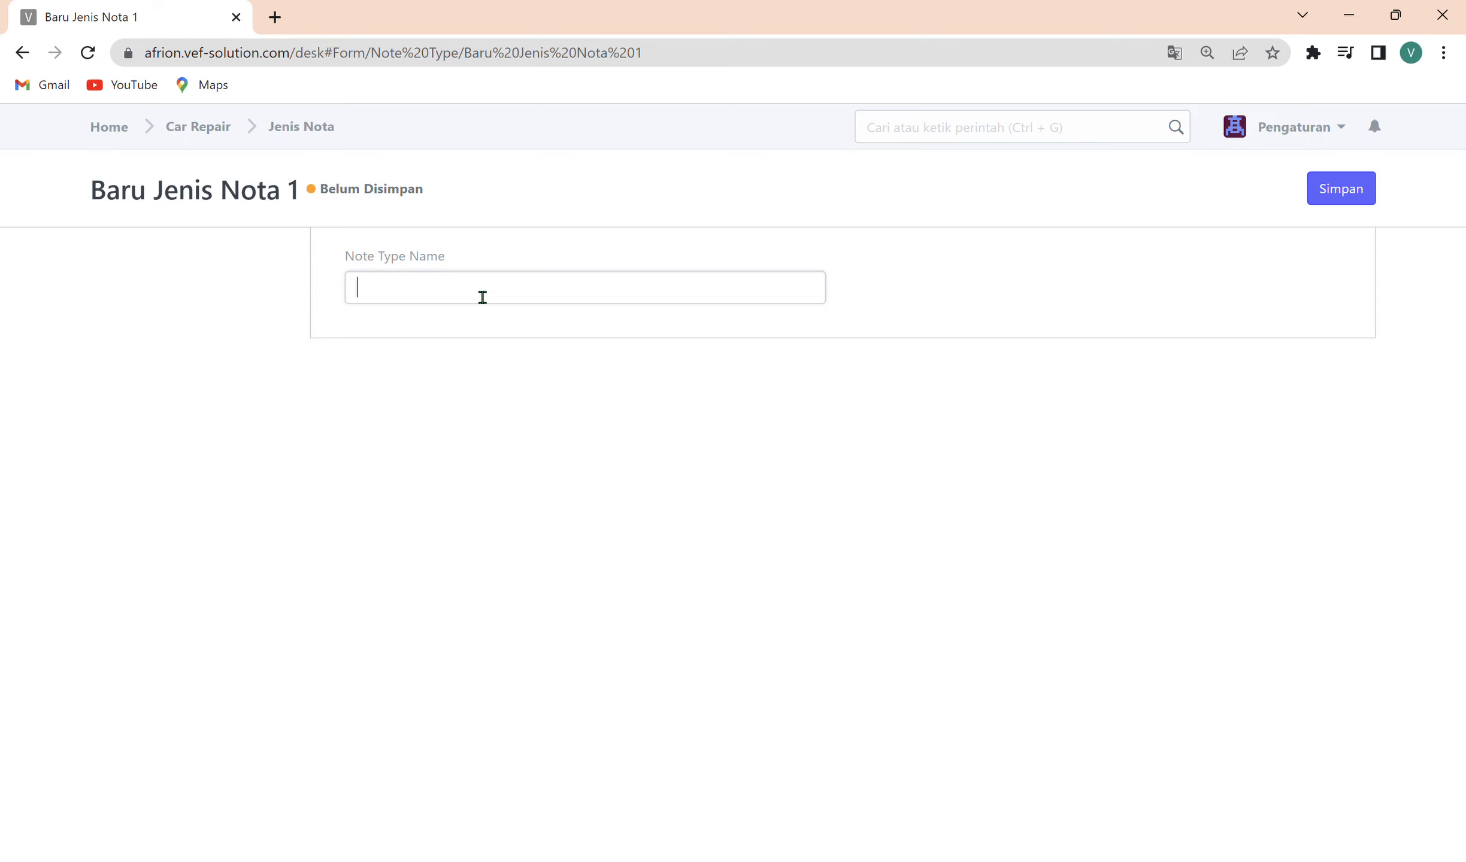
pyautogui.write('Nota Service Berjalan')
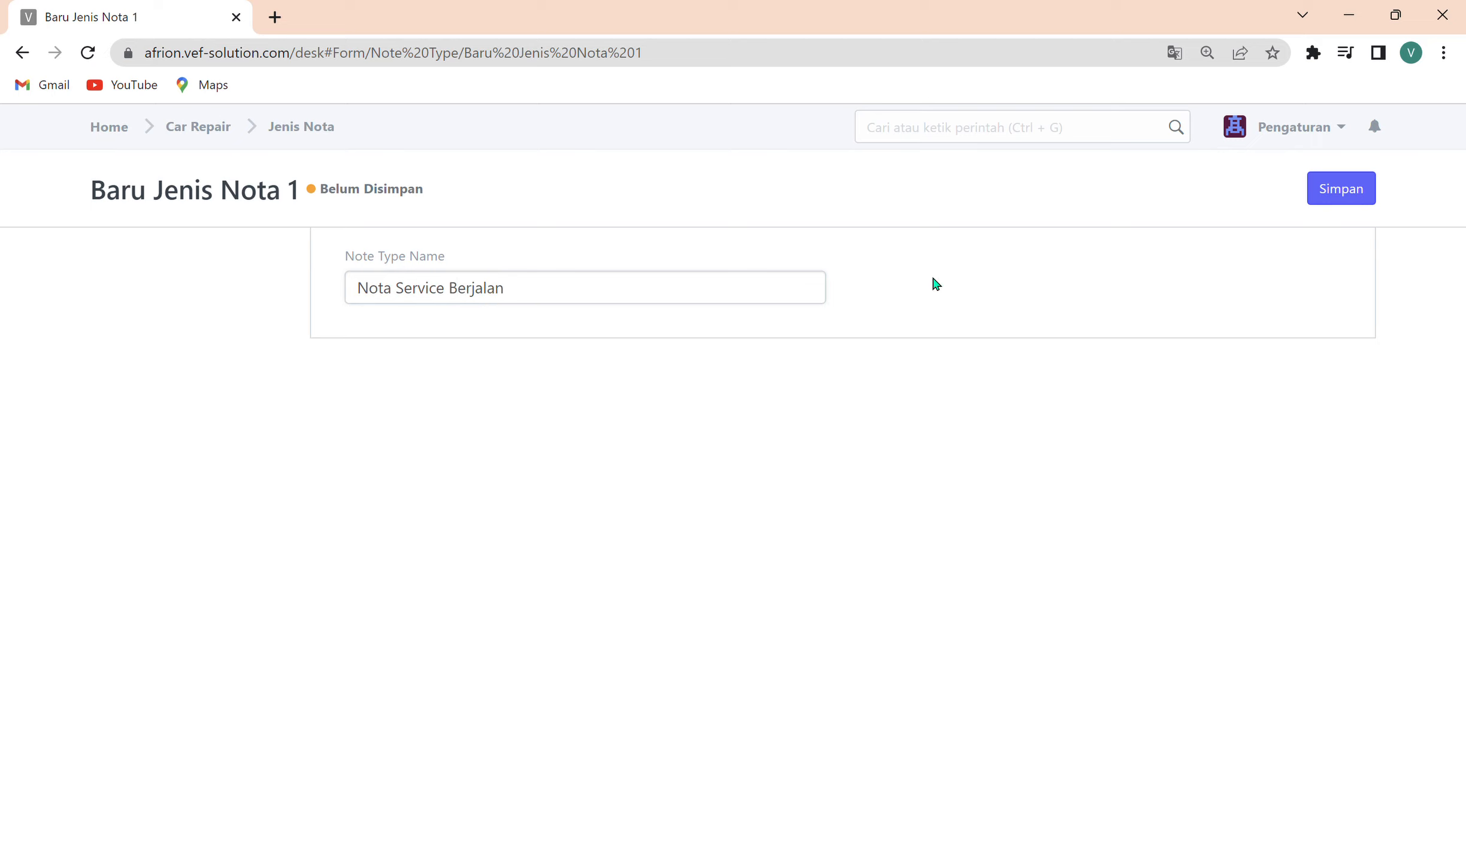
pyautogui.click(1357, 192)
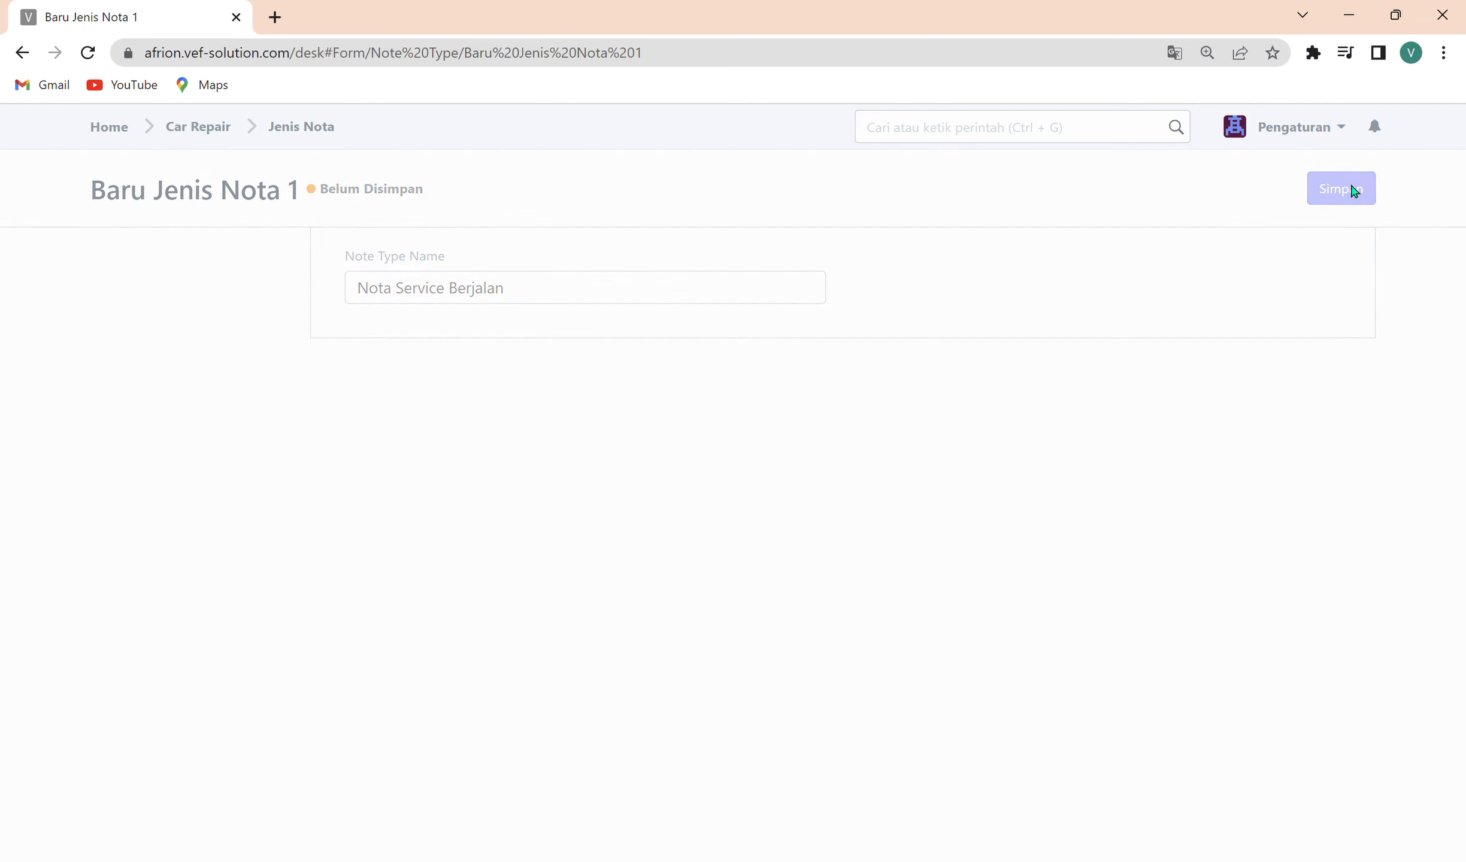
pyautogui.click(236, 128)
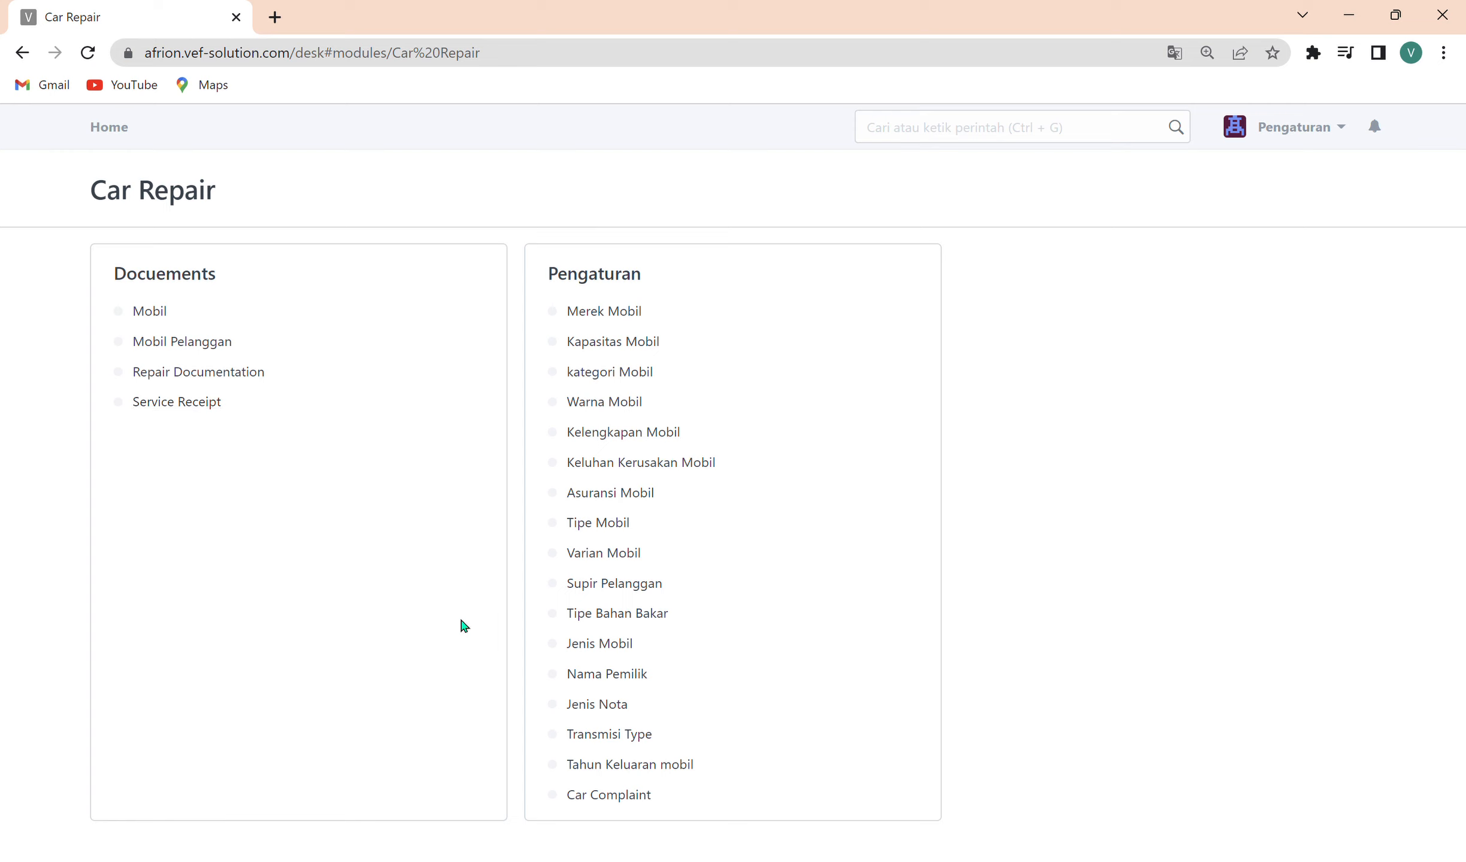
# Check the Jenis Nota choices in a blank Service Receipt form, and return to the Car Repair module.
pyautogui.click(203, 411)
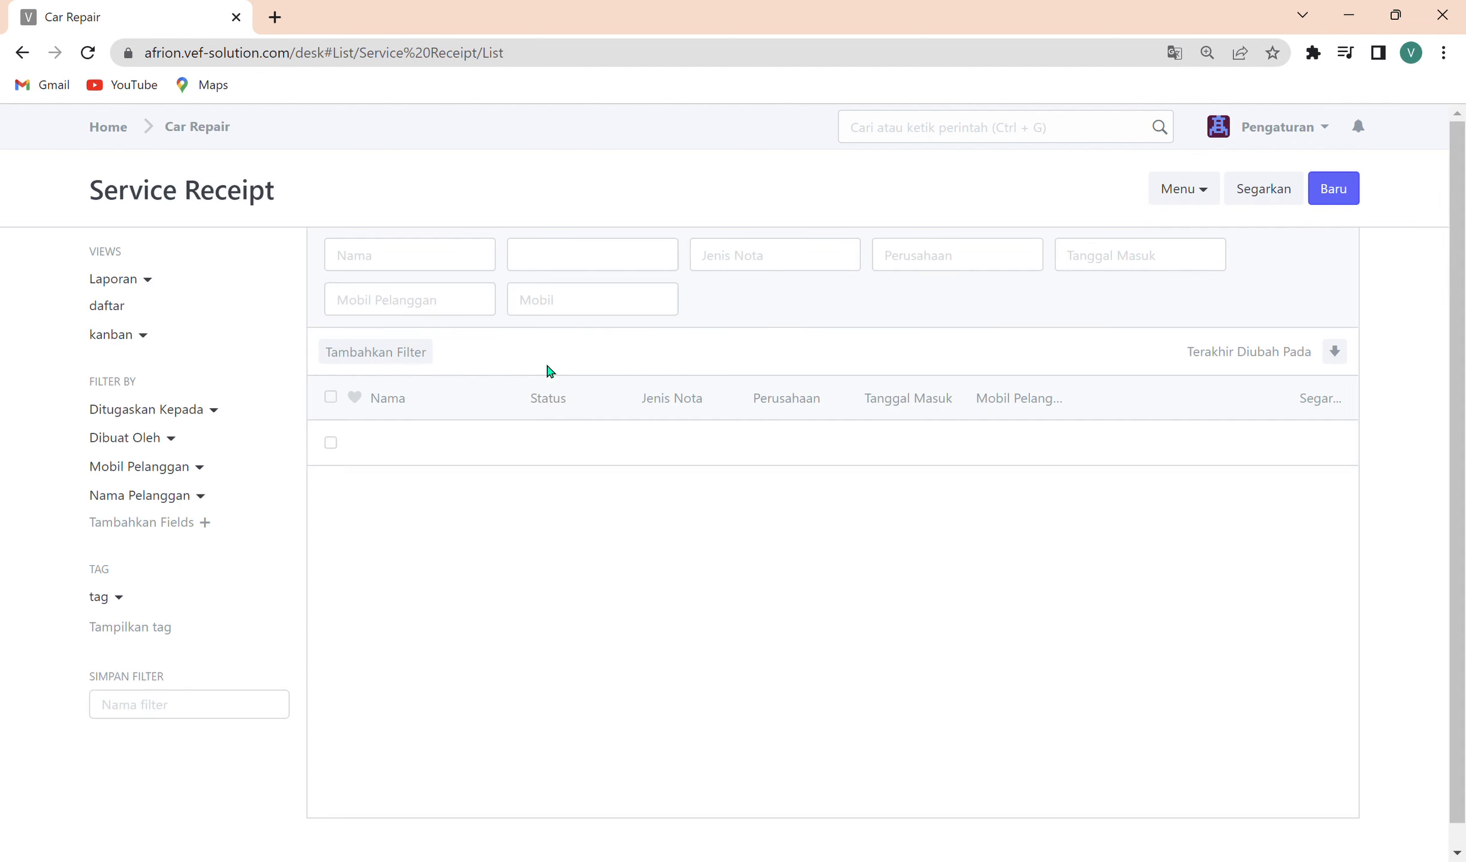
pyautogui.click(1333, 190)
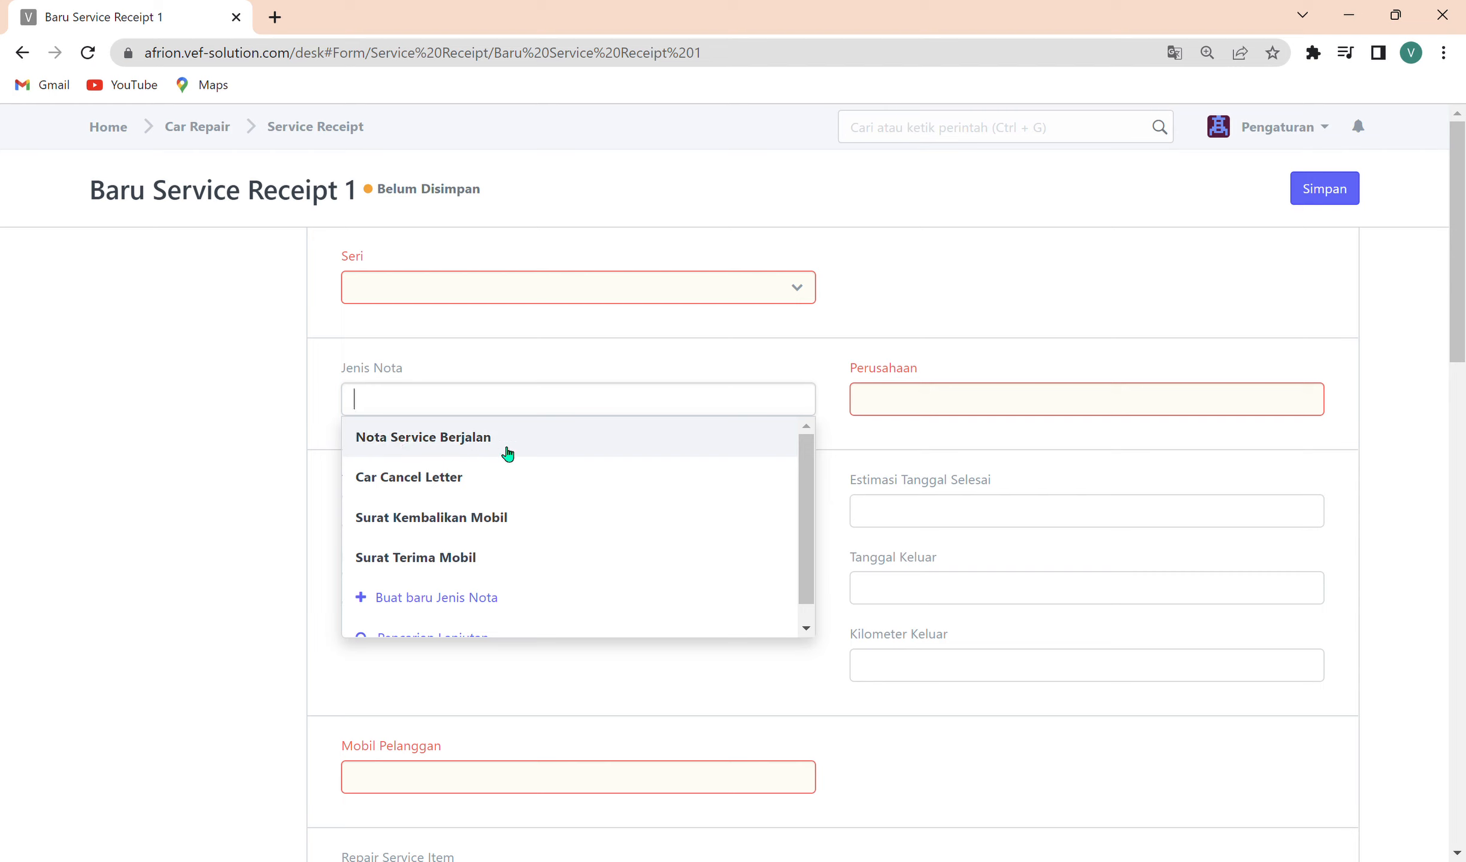
pyautogui.click(331, 144)
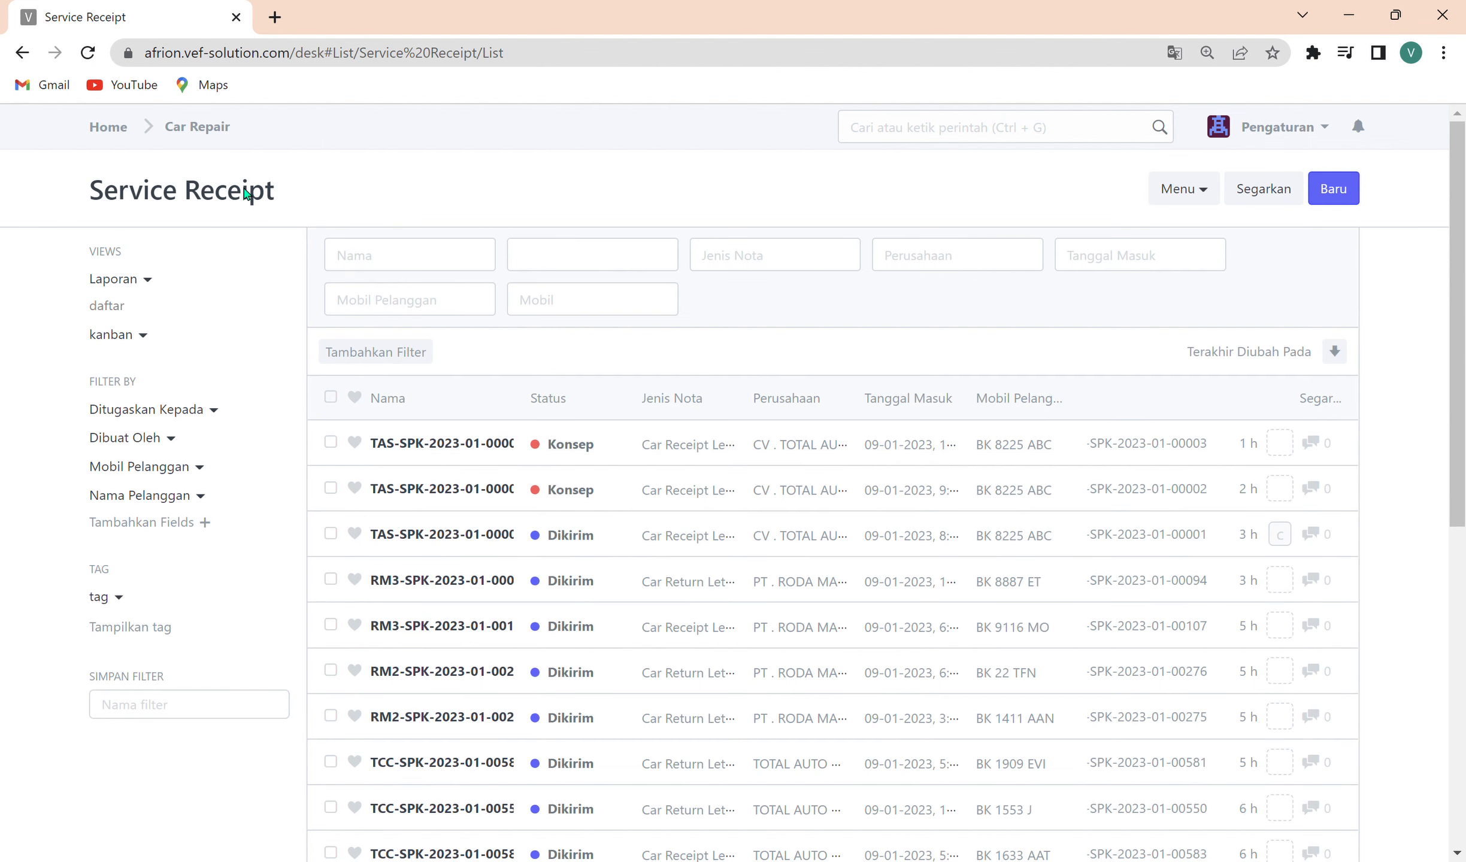
pyautogui.click(208, 128)
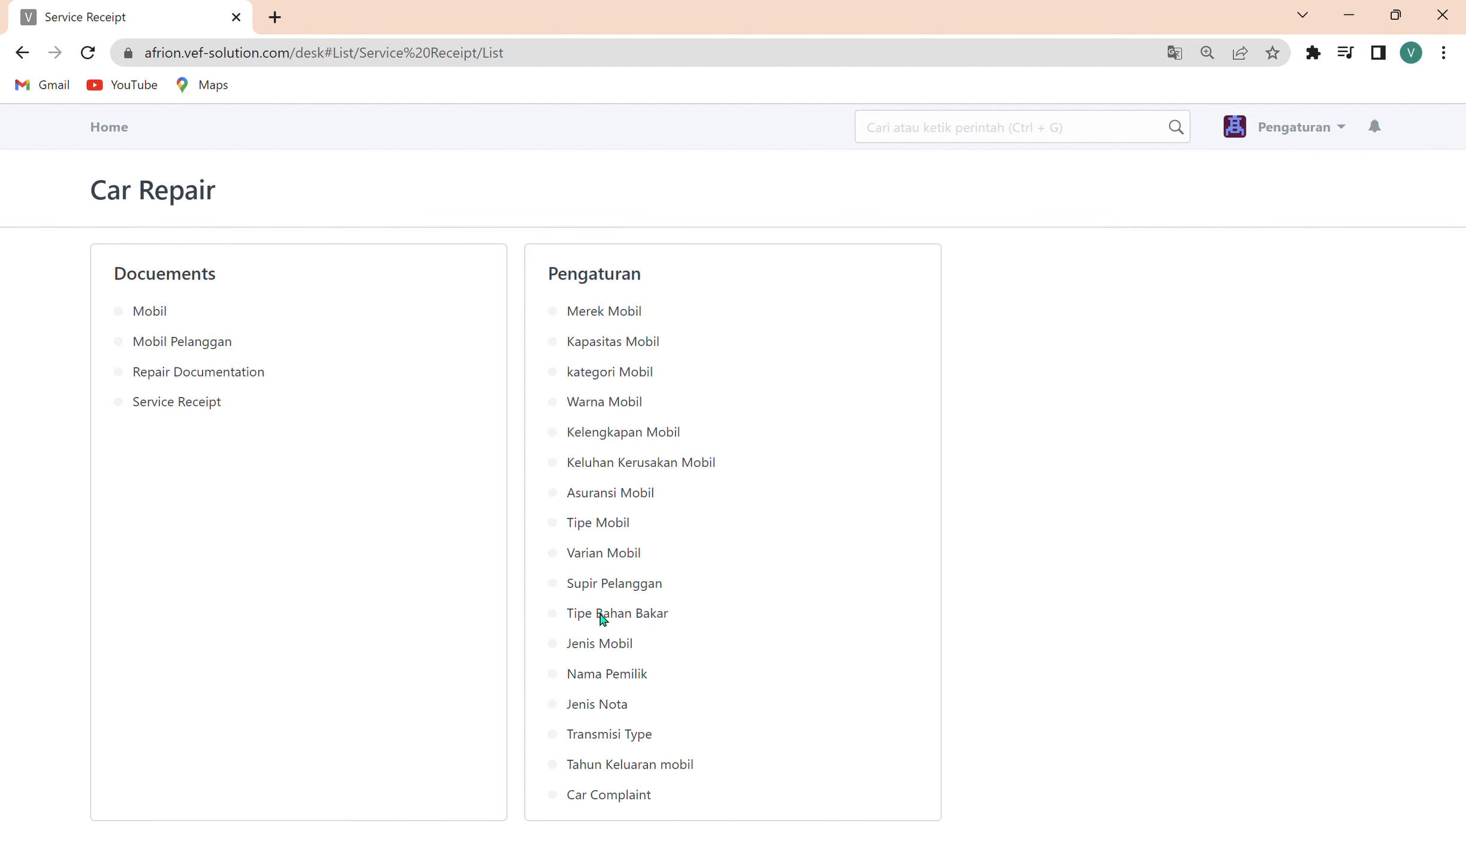
# Look through the Mobil list and open a blank Mobil record in the full-page form.
pyautogui.click(150, 314)
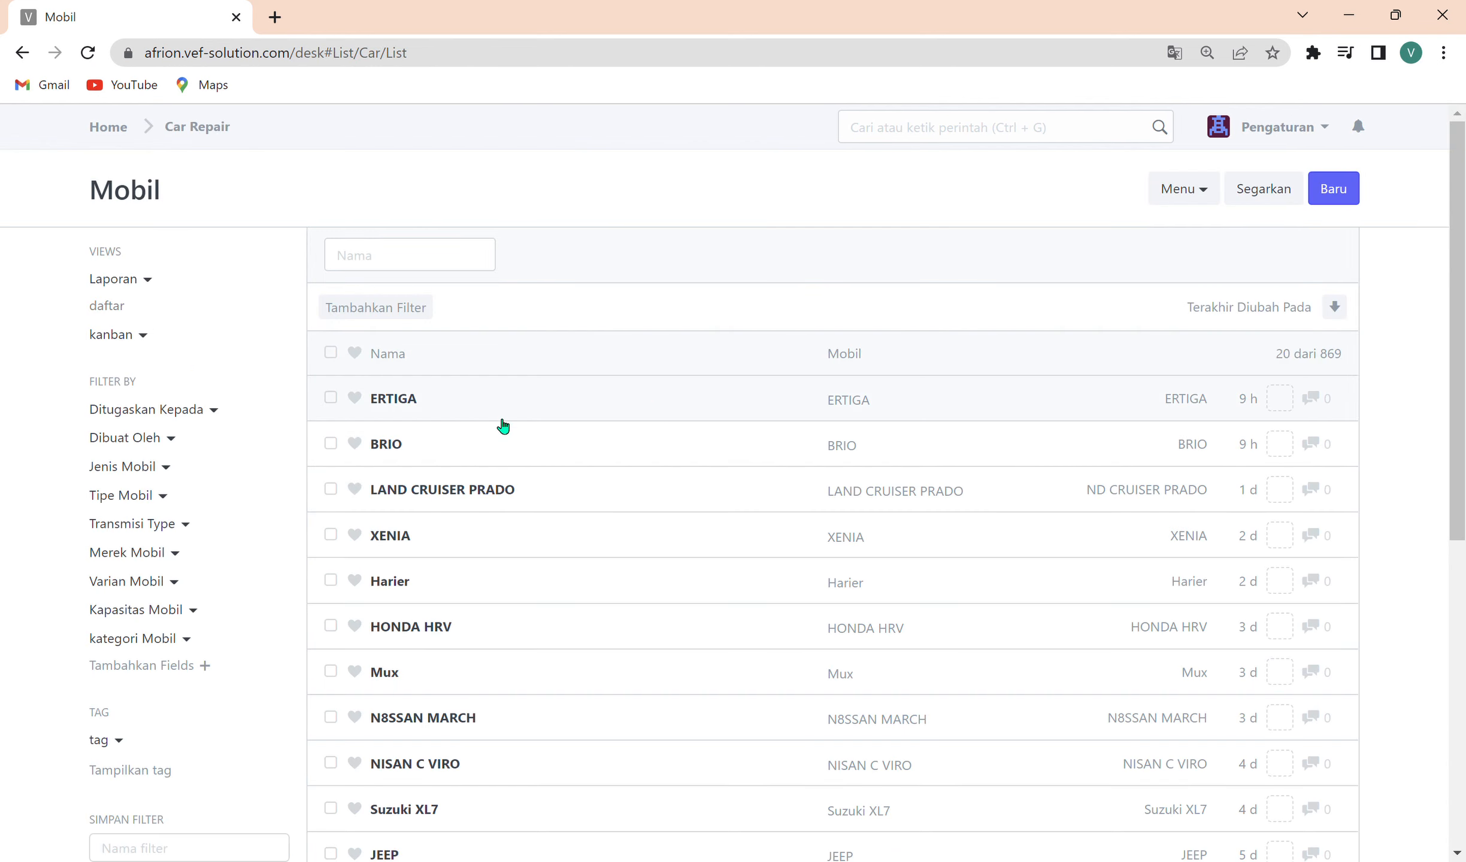
pyautogui.scroll(-5, 656, 619)
pyautogui.scroll(5, 657, 619)
pyautogui.click(1333, 188)
pyautogui.scroll(-2, 530, 703)
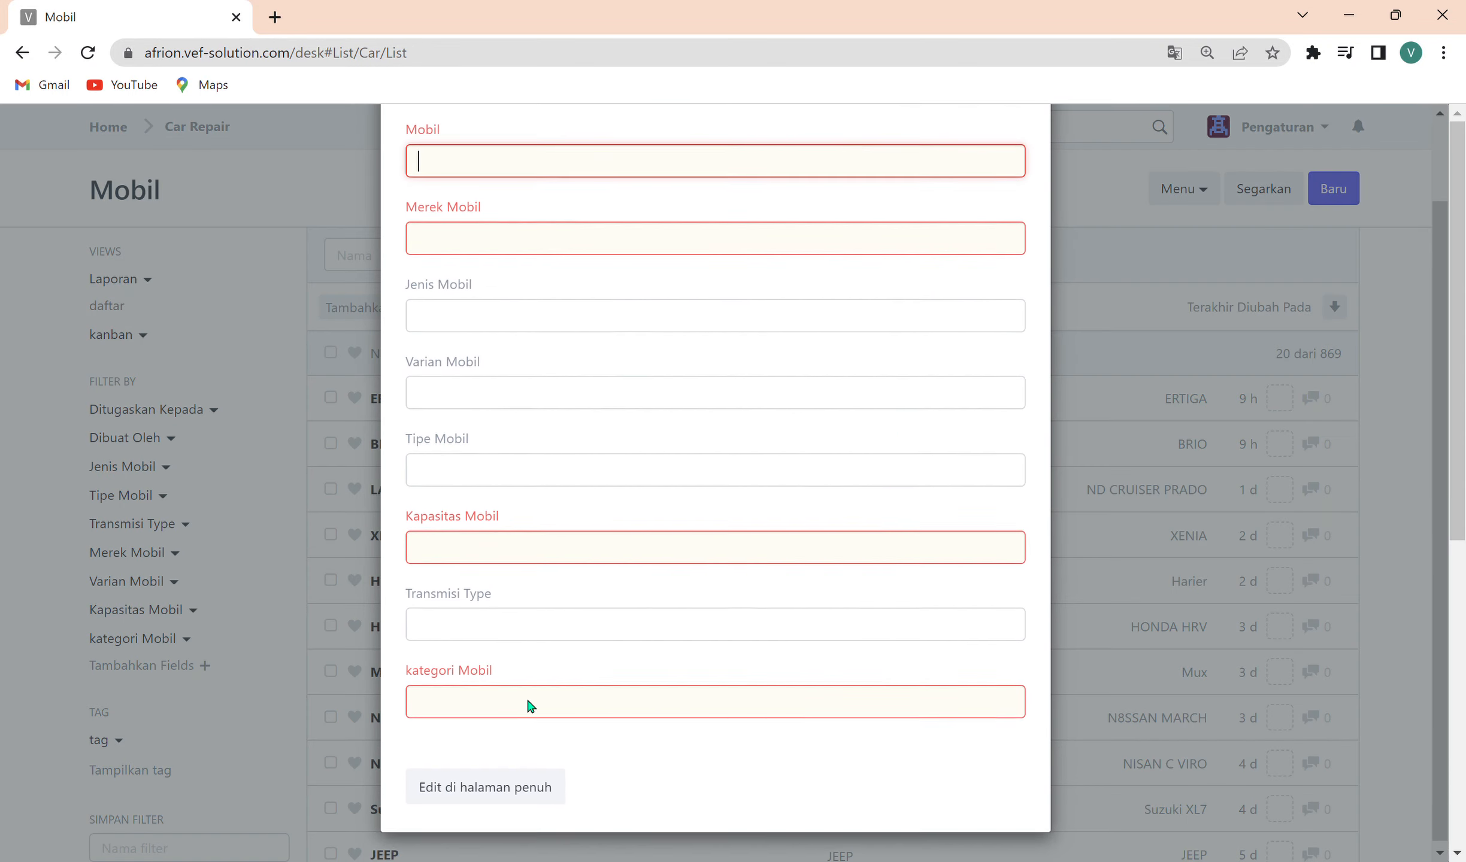
pyautogui.click(485, 784)
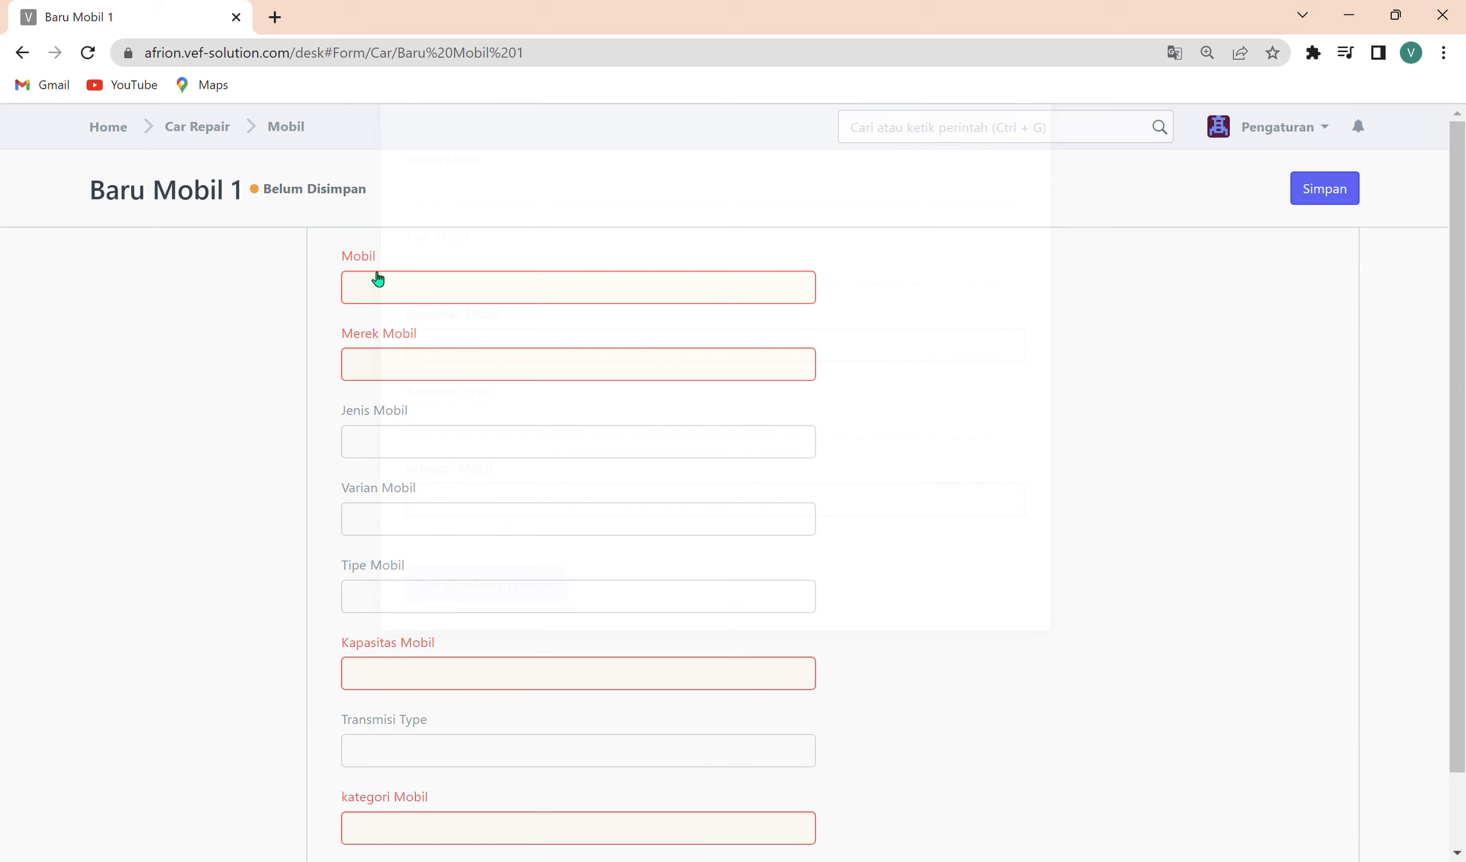
# Examine the kategori Mobil, Kapasitas Mobil, Tipe Mobil and Mobil fields of the blank record, and return to the Car Repair module.
pyautogui.scroll(-2, 558, 690)
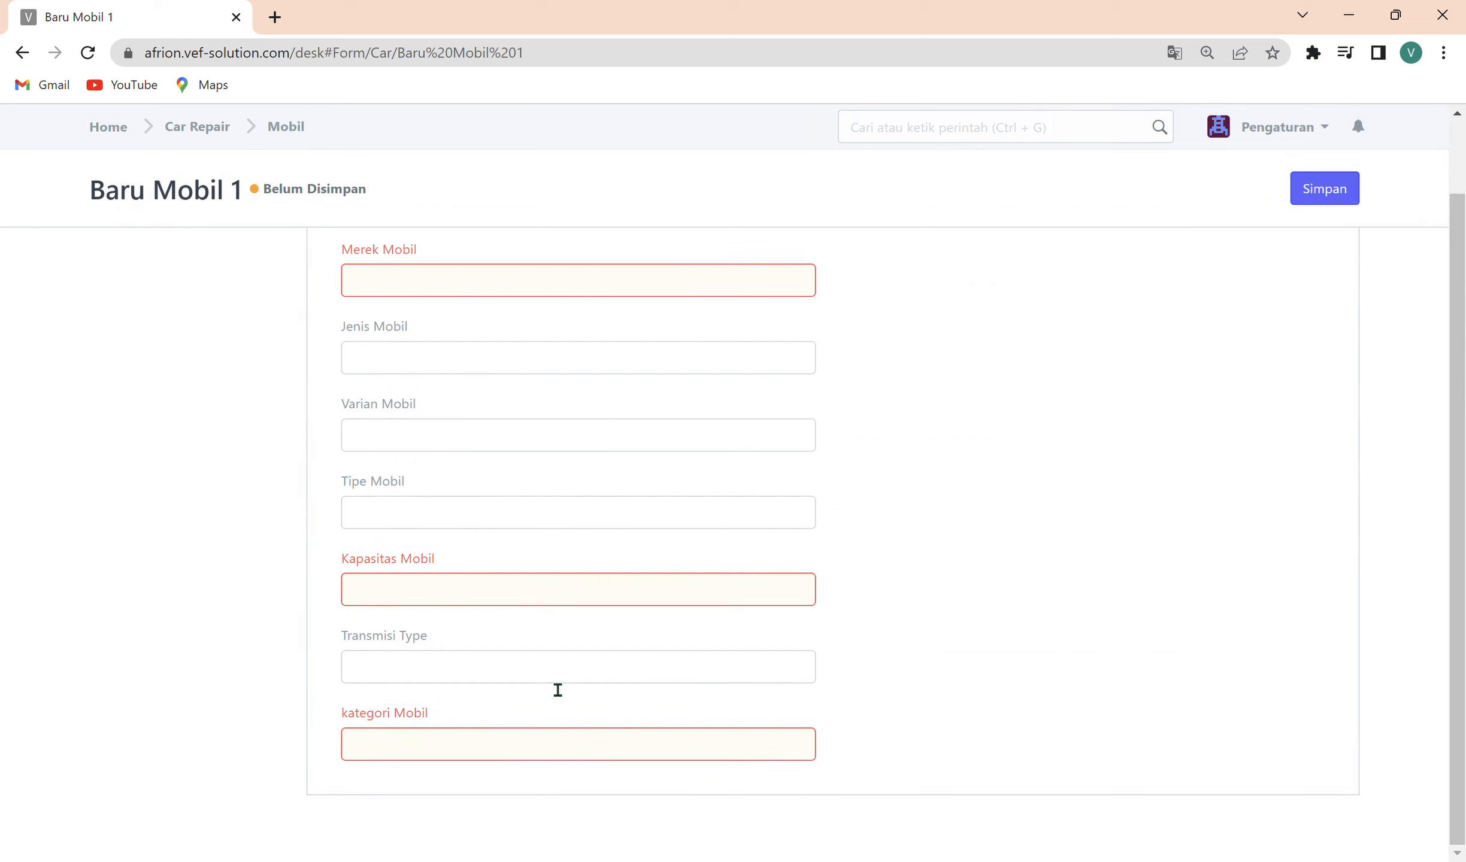
pyautogui.click(407, 748)
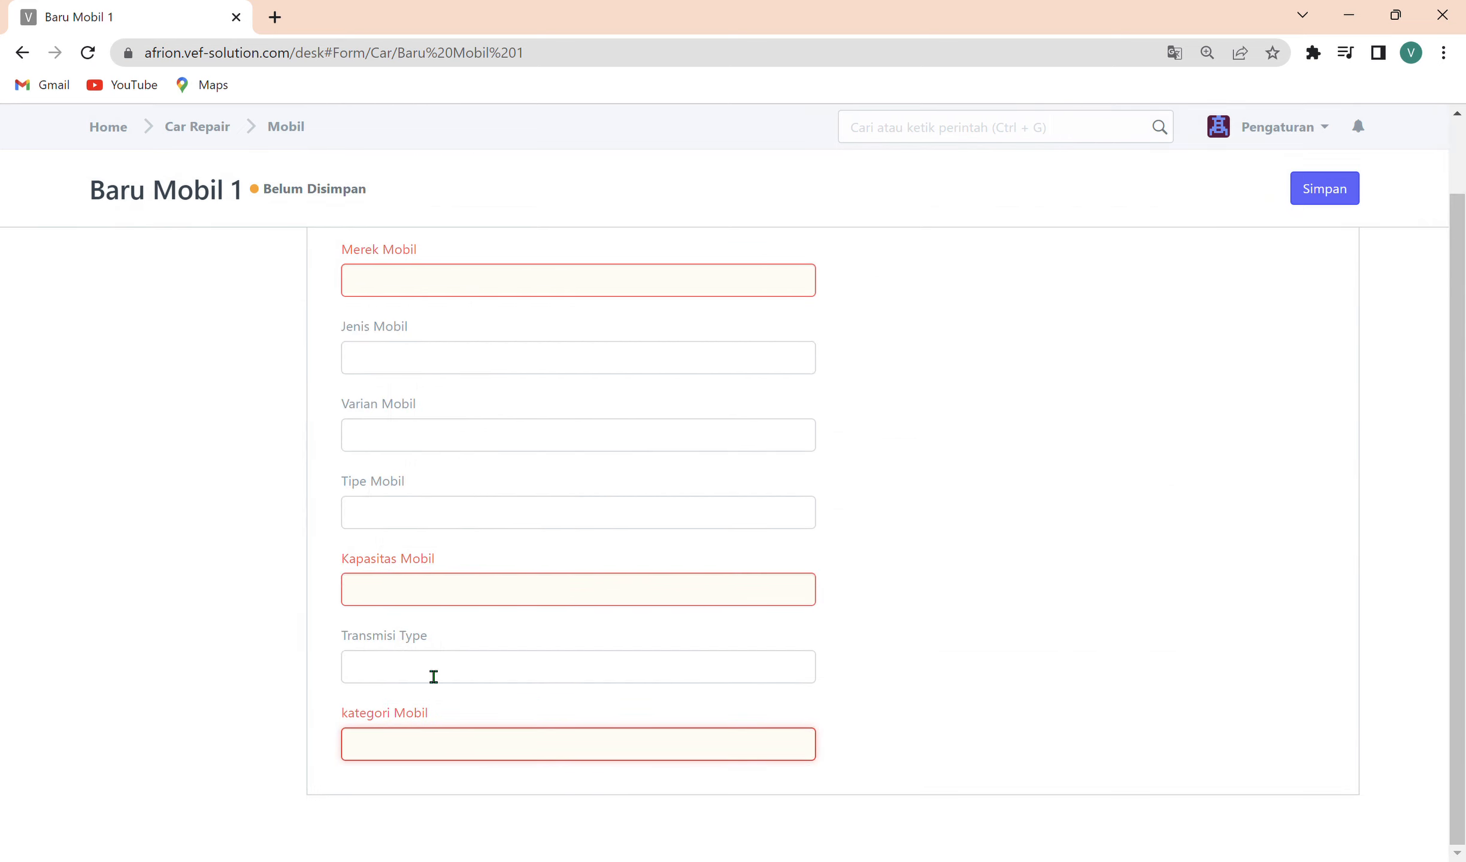
pyautogui.click(417, 603)
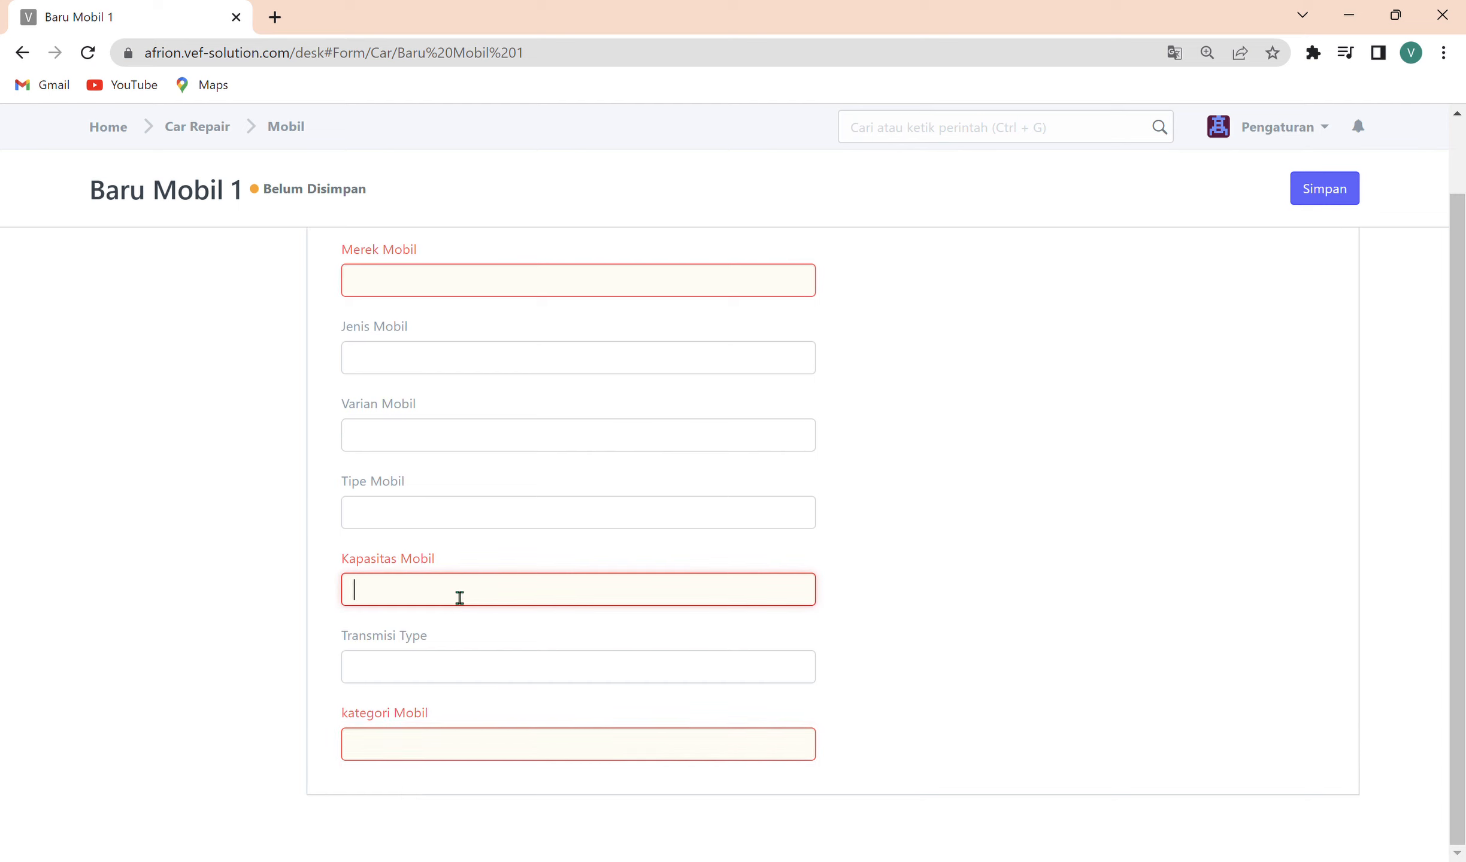
pyautogui.click(416, 508)
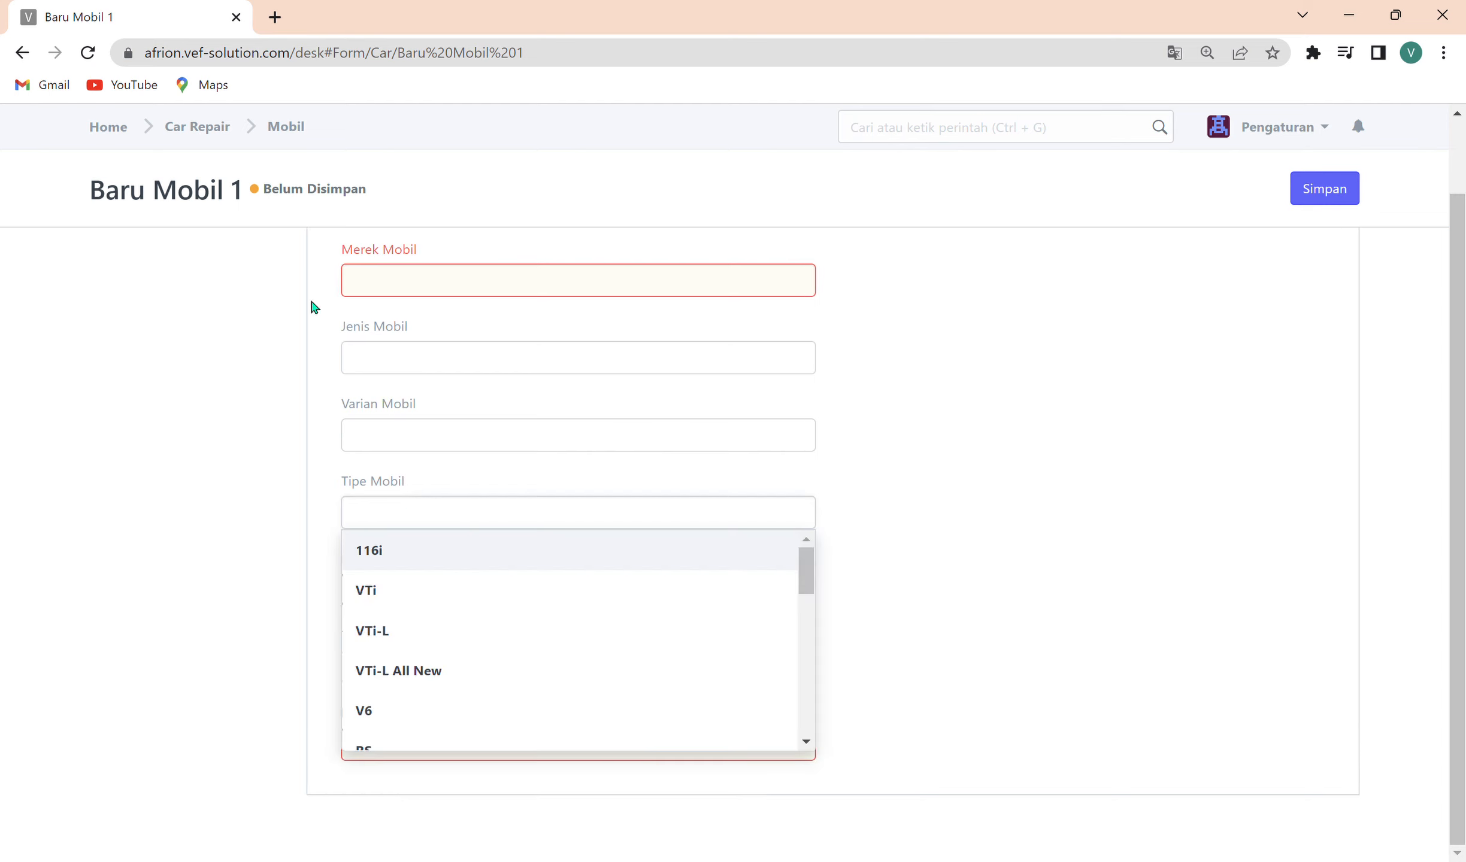
pyautogui.scroll(2, 336, 298)
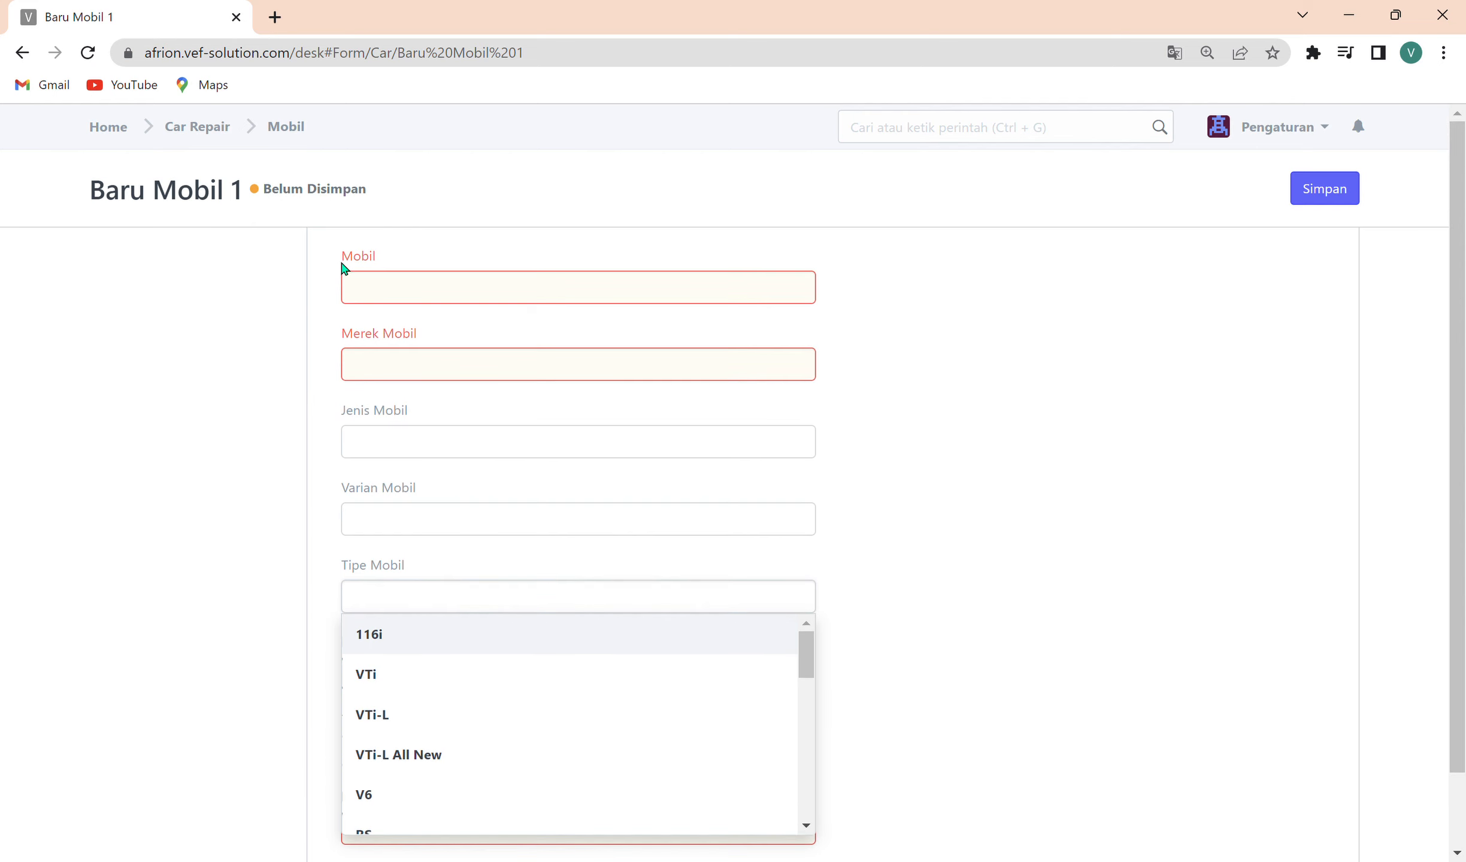
pyautogui.click(387, 293)
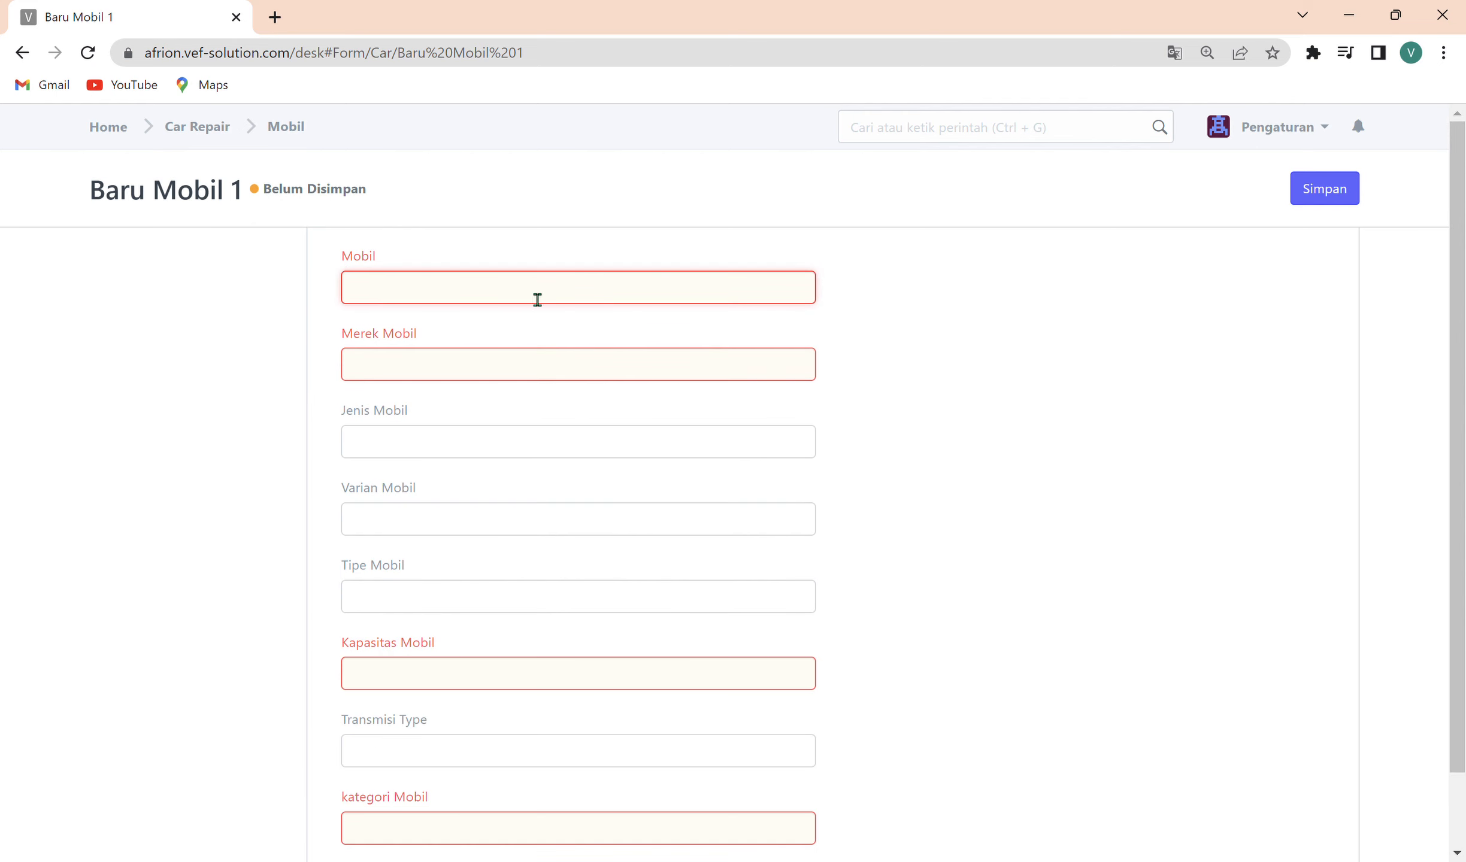
pyautogui.click(300, 129)
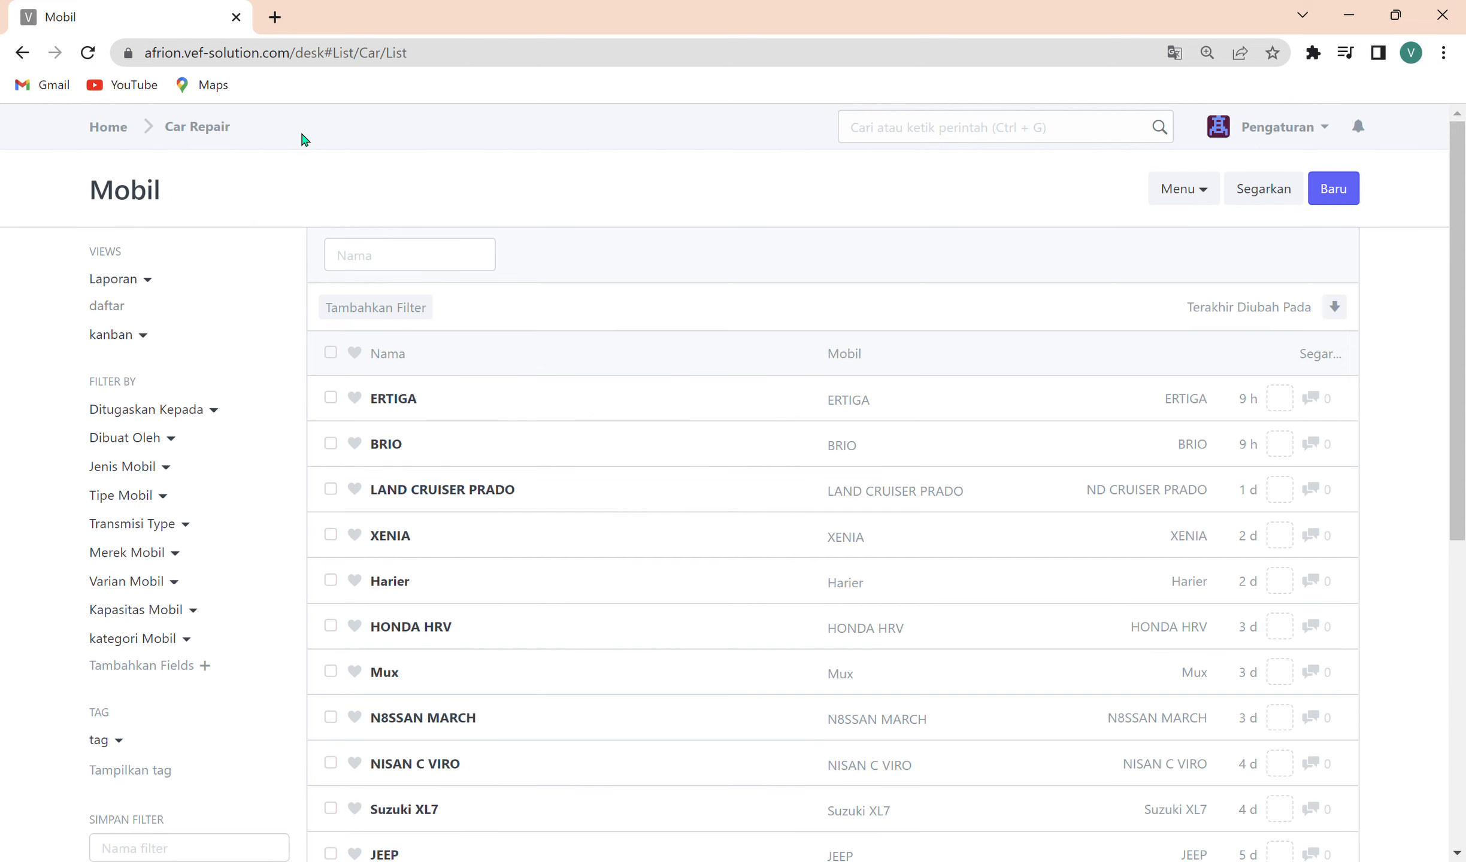
pyautogui.click(162, 132)
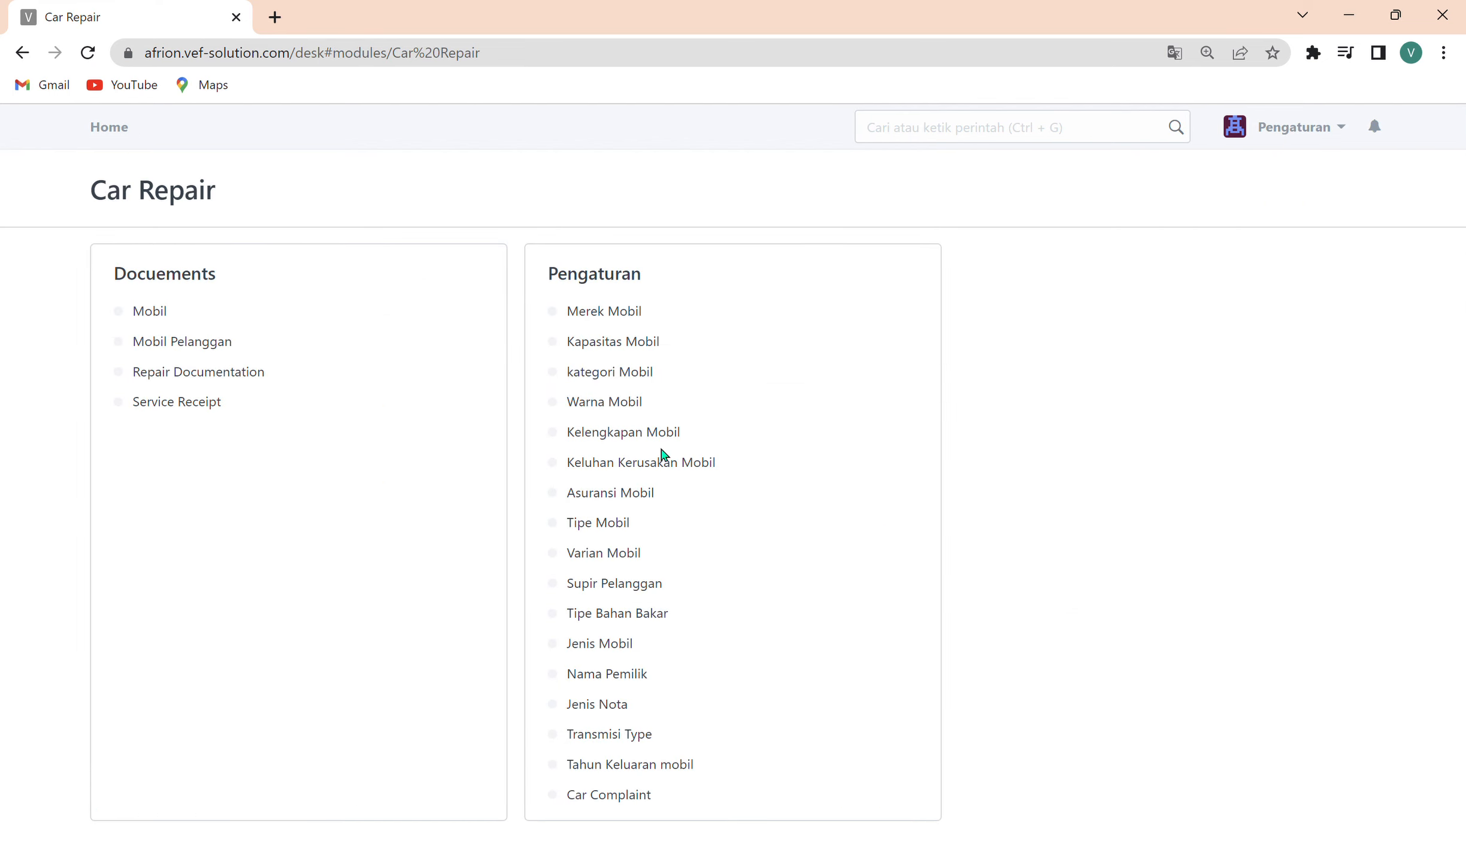